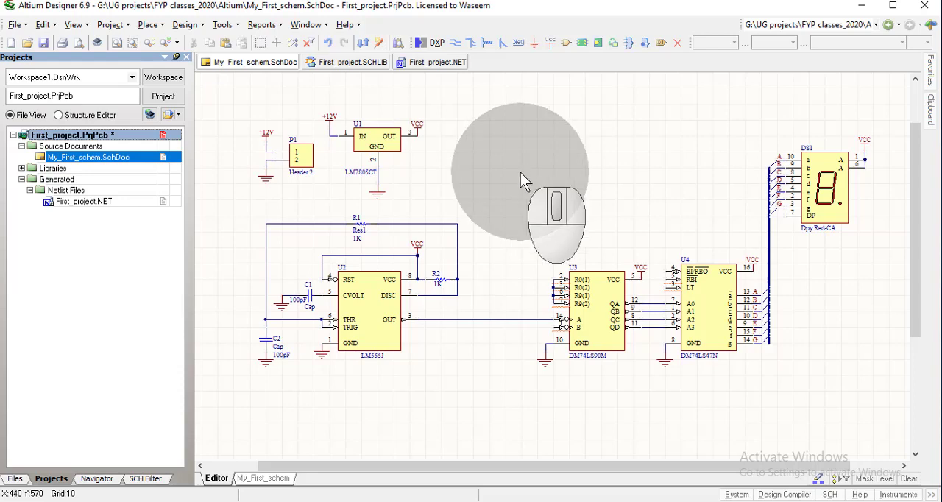
# Start the PCB Board Wizard and accept Imperial as the measurement units for the new board
pyautogui.click(15, 479)
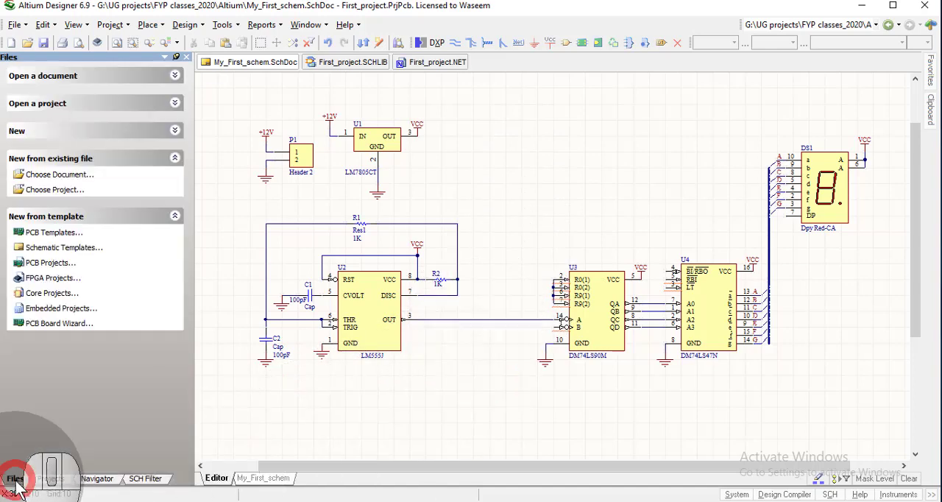
pyautogui.click(77, 325)
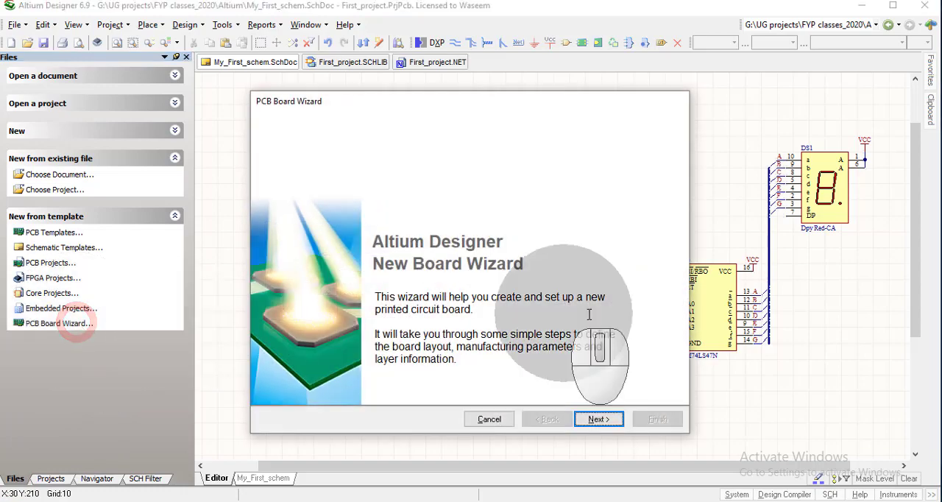
pyautogui.click(599, 419)
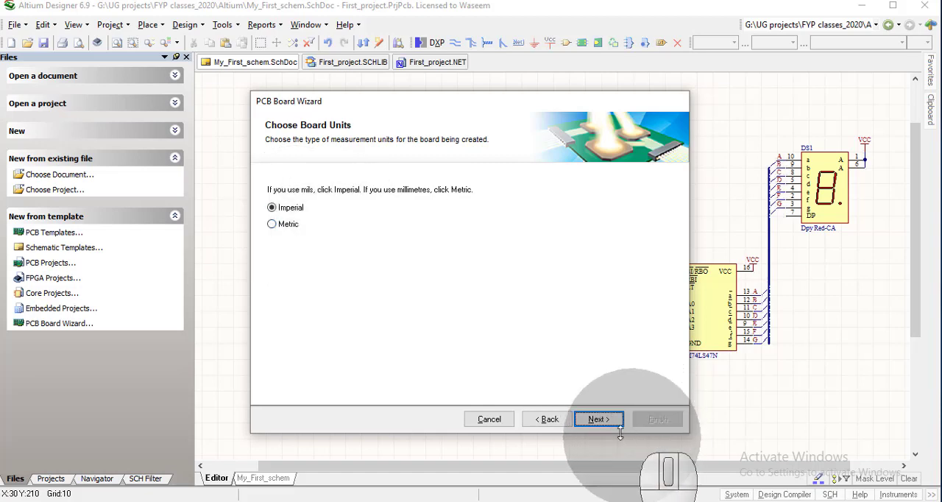
pyautogui.click(600, 419)
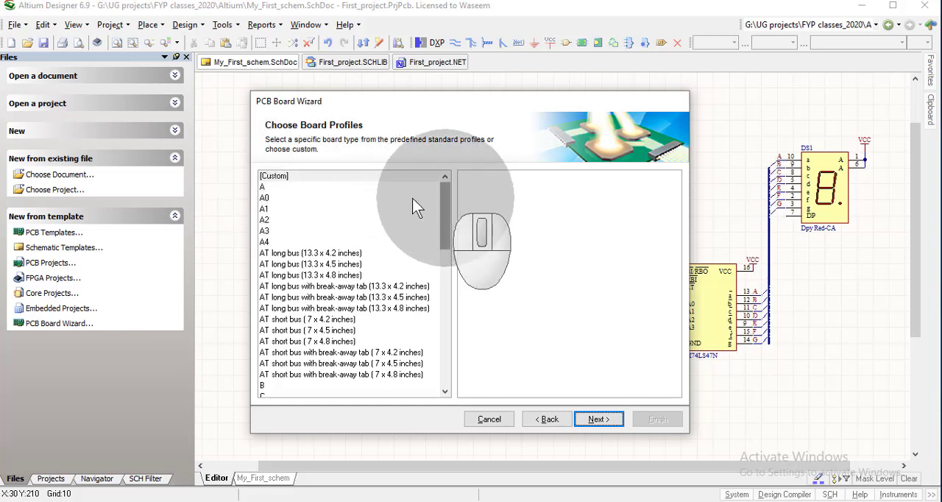
# Choose the [Custom] board profile for the new board and continue to the board details
pyautogui.click(274, 186)
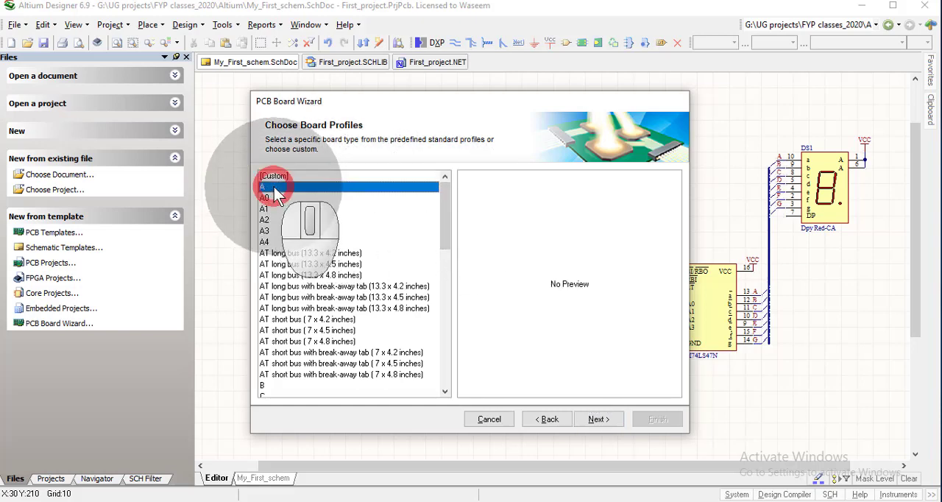
pyautogui.click(273, 198)
pyautogui.click(269, 208)
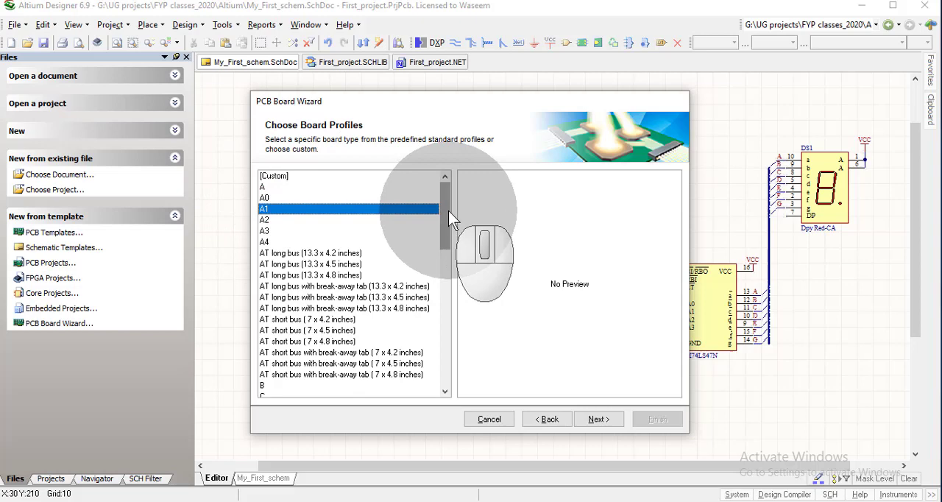
pyautogui.click(286, 175)
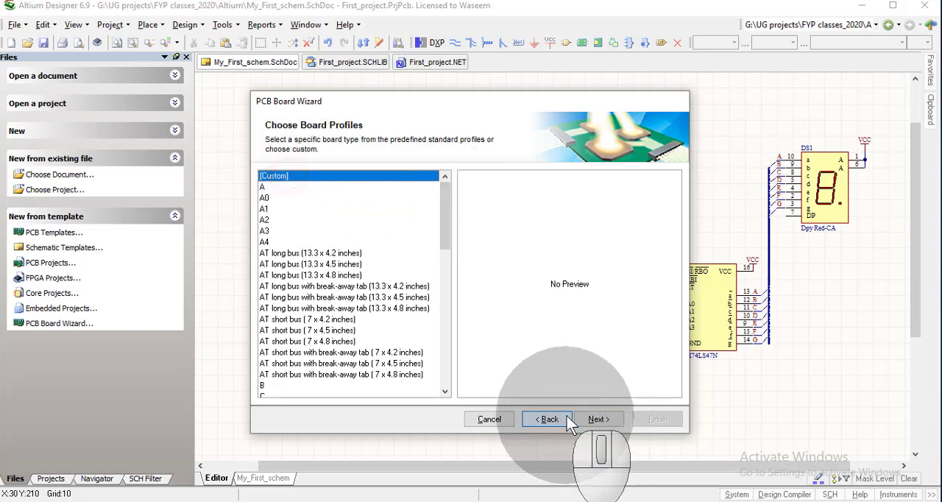
pyautogui.click(592, 420)
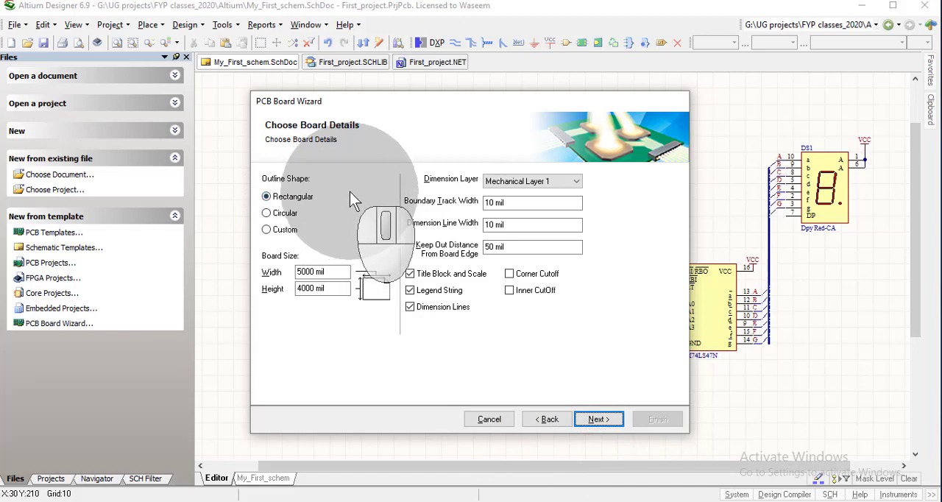
# Set the rectangular board's size to 3000 mil wide and 2000 mil high, and accept the board details
pyautogui.click(304, 271)
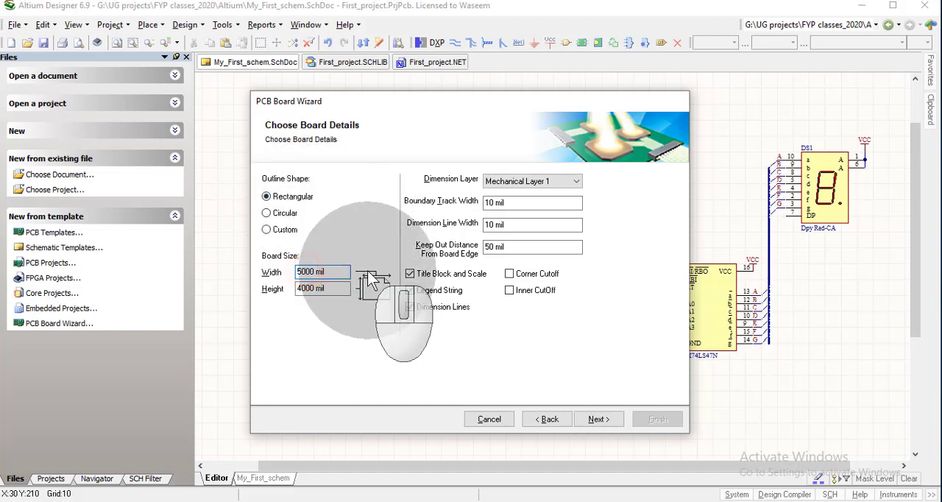
pyautogui.press('Left')
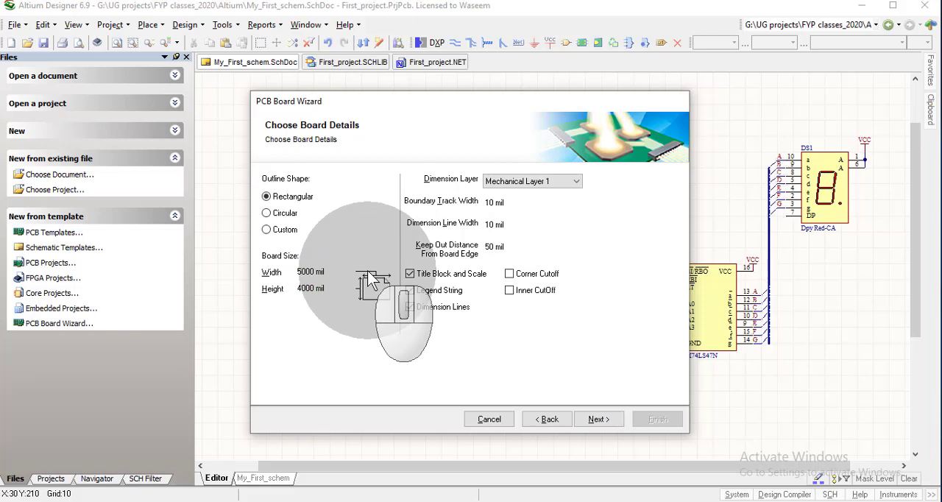
pyautogui.press('BackSpace')
pyautogui.write('3')
pyautogui.press('Tab')
pyautogui.press('Delete')
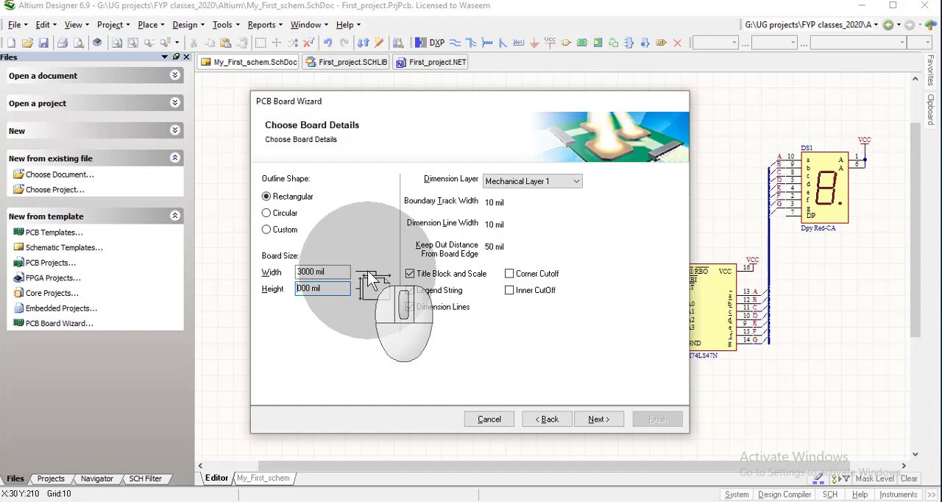
pyautogui.write('2')
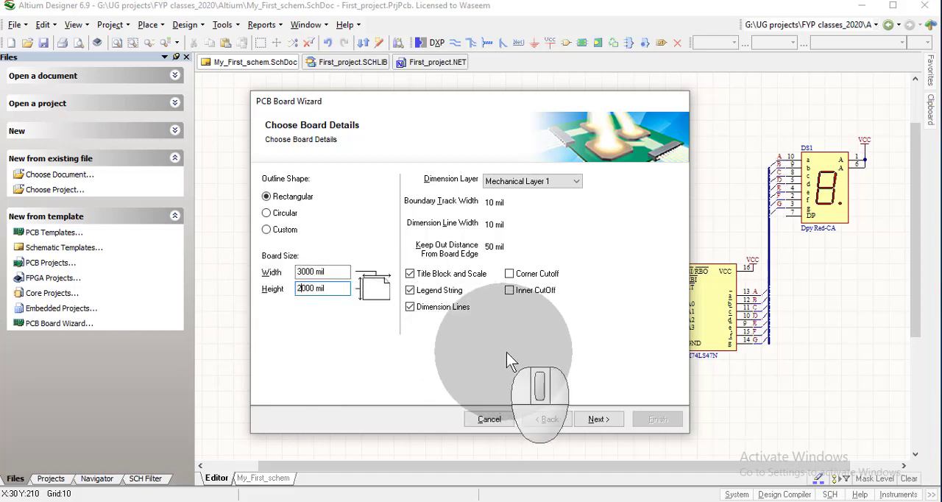
pyautogui.click(604, 419)
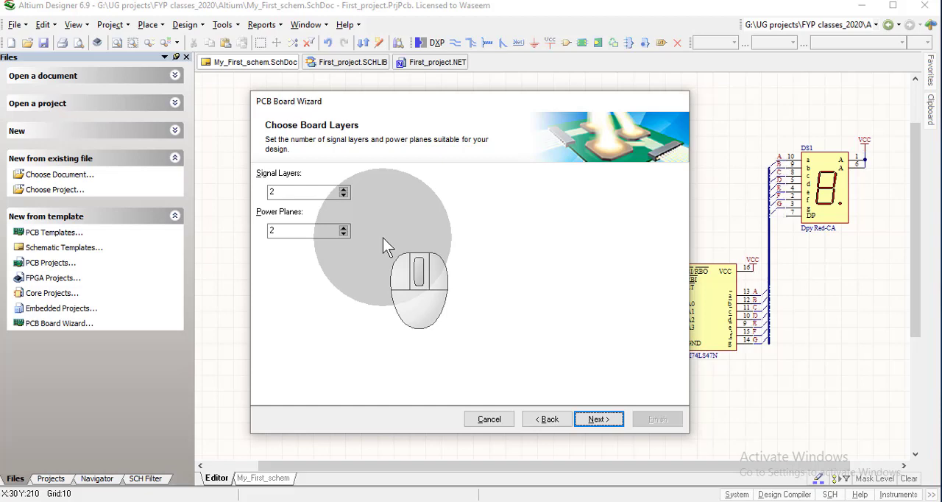
# Set the number of power planes to 0 with two signal layers, and accept Thruhole Vias only
pyautogui.click(343, 233)
pyautogui.click(343, 233)
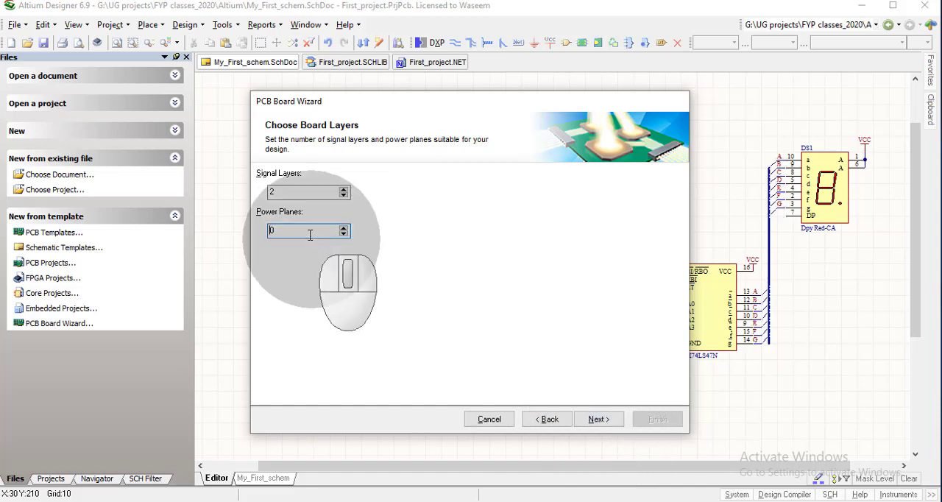
pyautogui.click(599, 418)
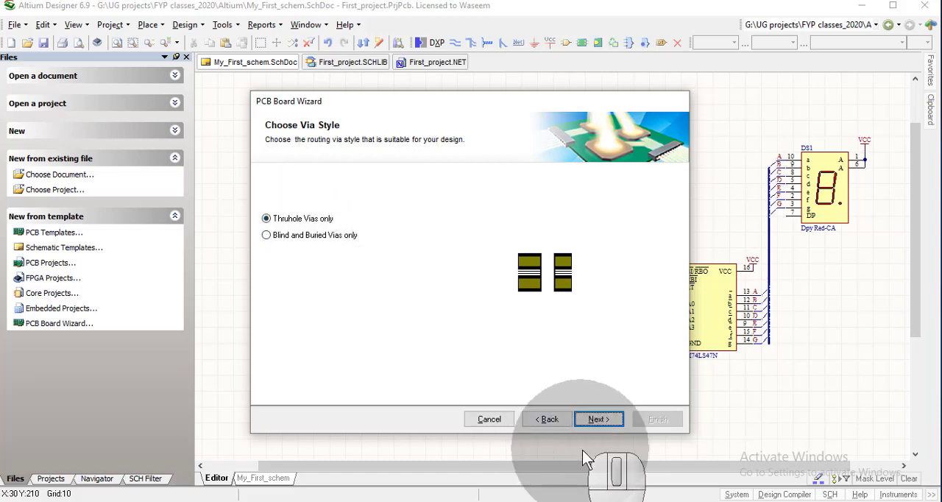
pyautogui.click(598, 418)
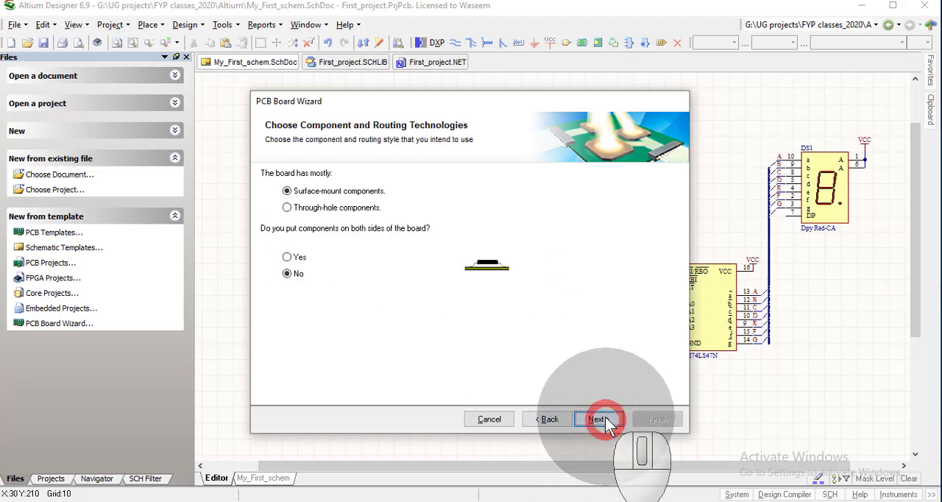
# Specify through-hole components with one track between adjacent pads, and finish the wizard with the default track and via sizes
pyautogui.click(306, 209)
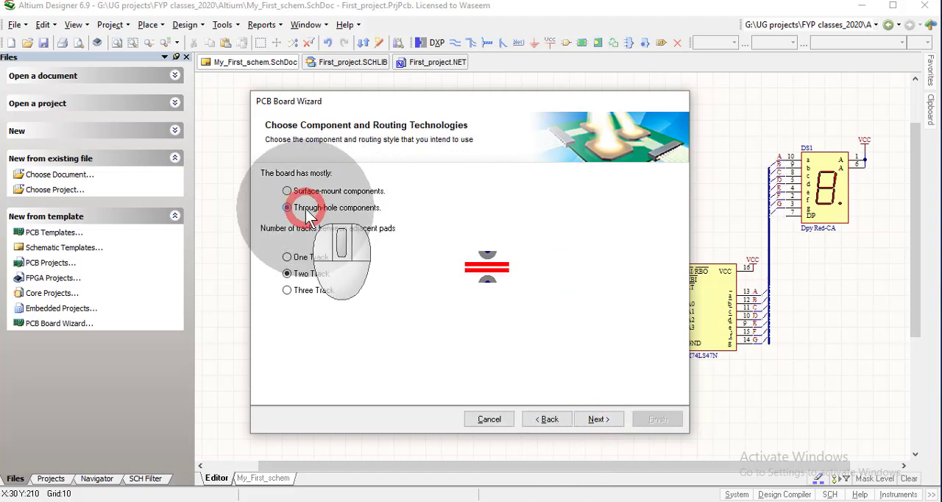
pyautogui.click(309, 256)
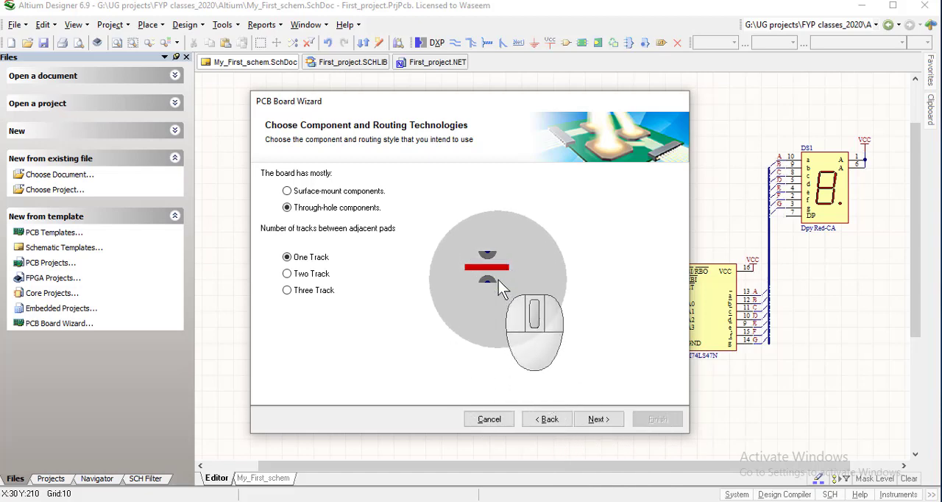
pyautogui.click(598, 419)
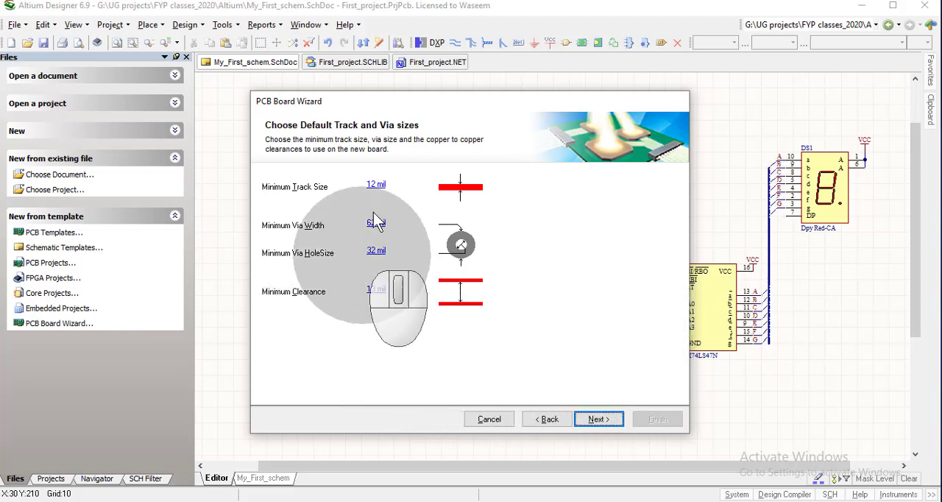
pyautogui.click(595, 421)
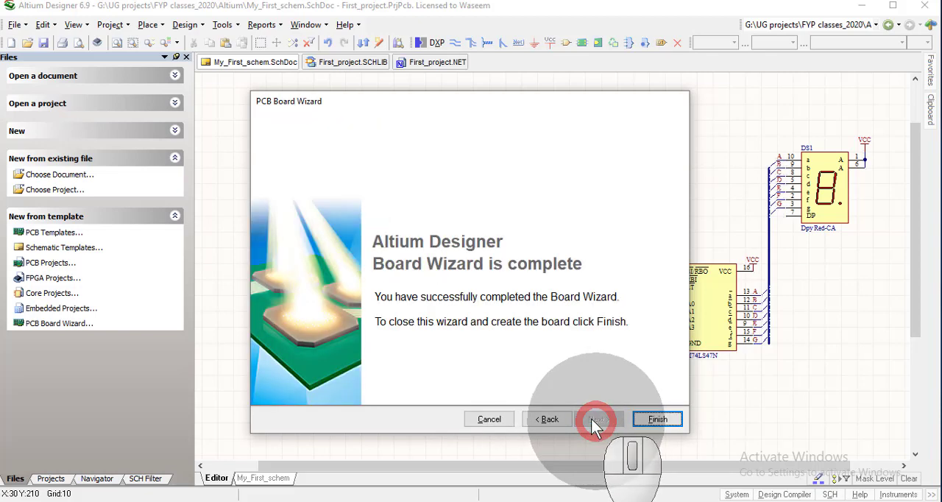
pyautogui.click(654, 418)
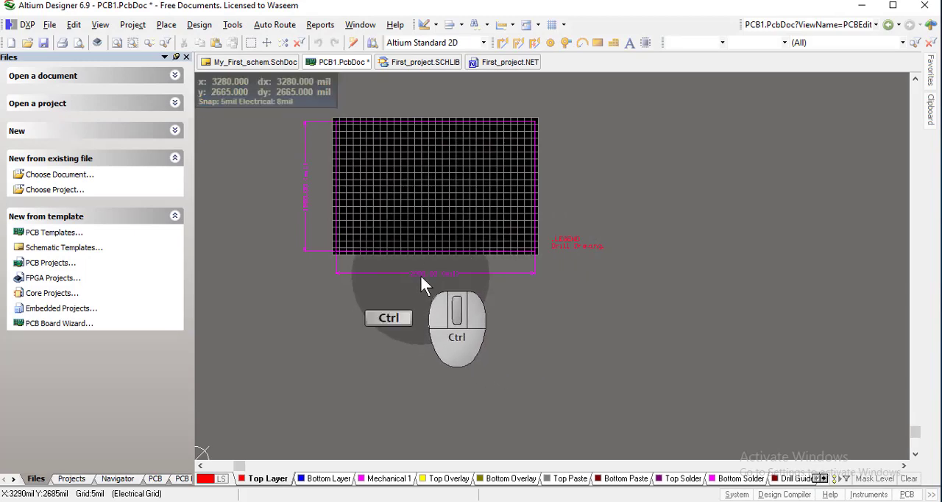
# Examine the new board's outline, grid area and width and height dimension lines up close
pyautogui.keyDown('ctrl'); pyautogui.scroll(5, 422, 281); pyautogui.keyUp('ctrl')
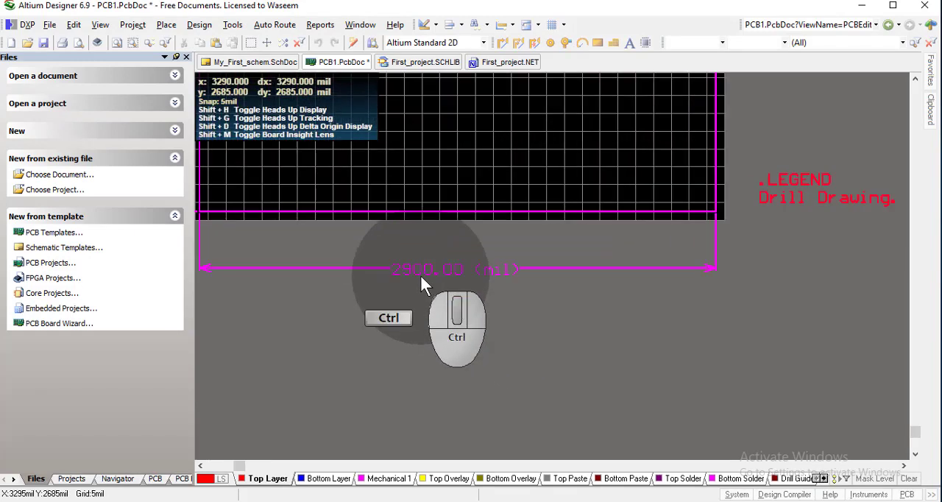
pyautogui.keyDown('ctrl'); pyautogui.scroll(1, 421, 276); pyautogui.keyUp('ctrl')
pyautogui.moveTo(458, 304); pyautogui.dragTo(707, 312, button='right')
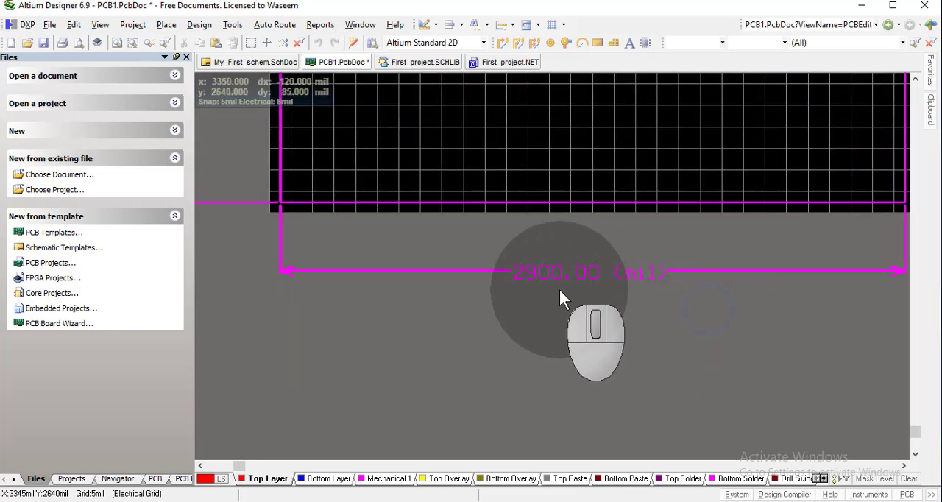
pyautogui.press('shift')
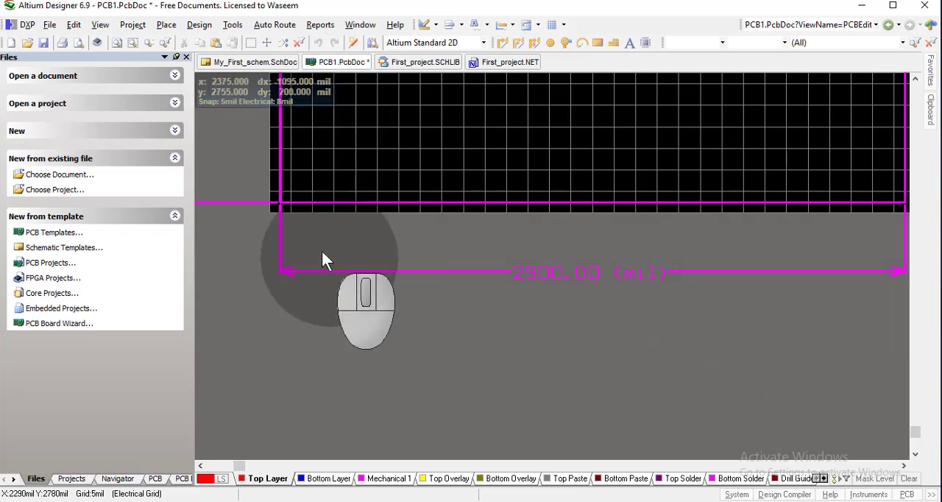
pyautogui.moveTo(242, 225); pyautogui.dragTo(380, 271, button='right')
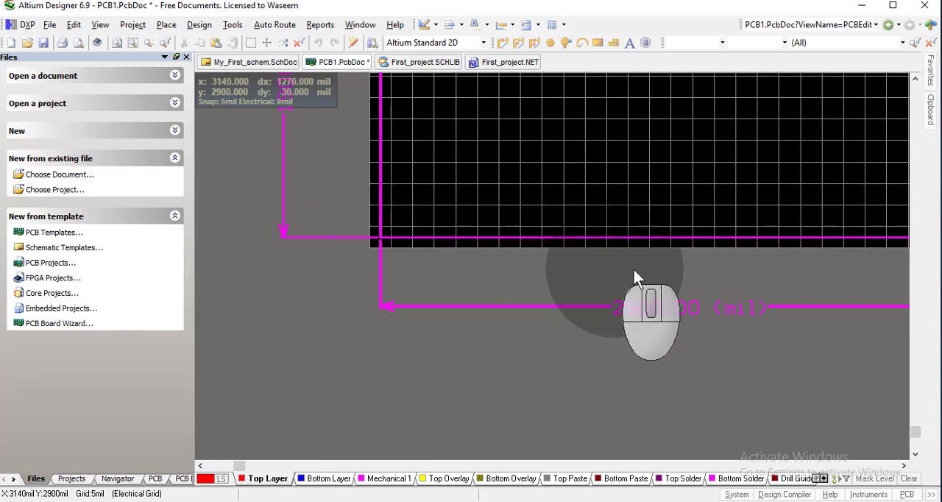
pyautogui.moveTo(383, 233); pyautogui.dragTo(346, 284, button='right')
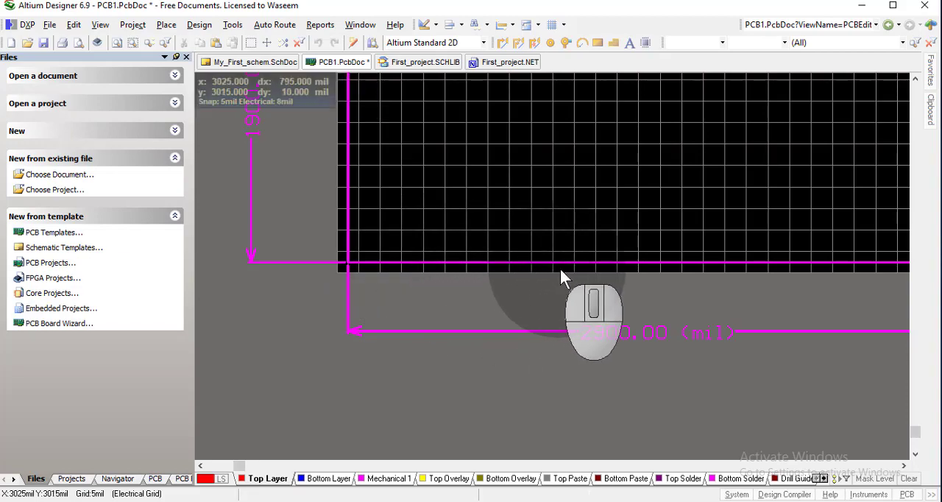
pyautogui.moveTo(616, 323); pyautogui.dragTo(550, 438, button='right')
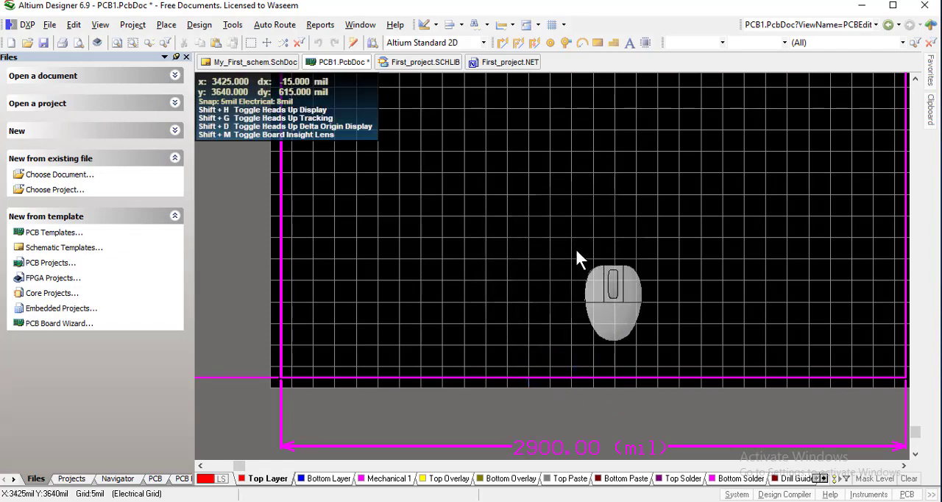
pyautogui.moveTo(600, 200); pyautogui.dragTo(544, 258, button='right')
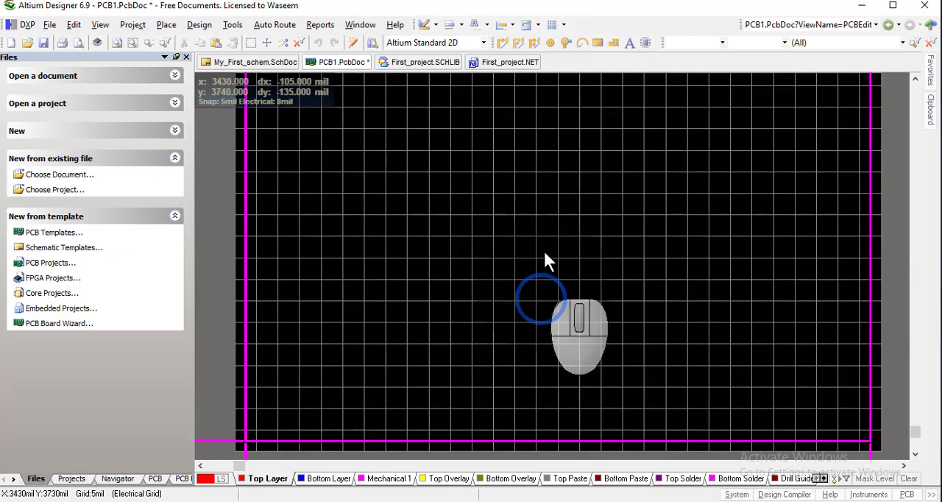
pyautogui.scroll(-2, 539, 234)
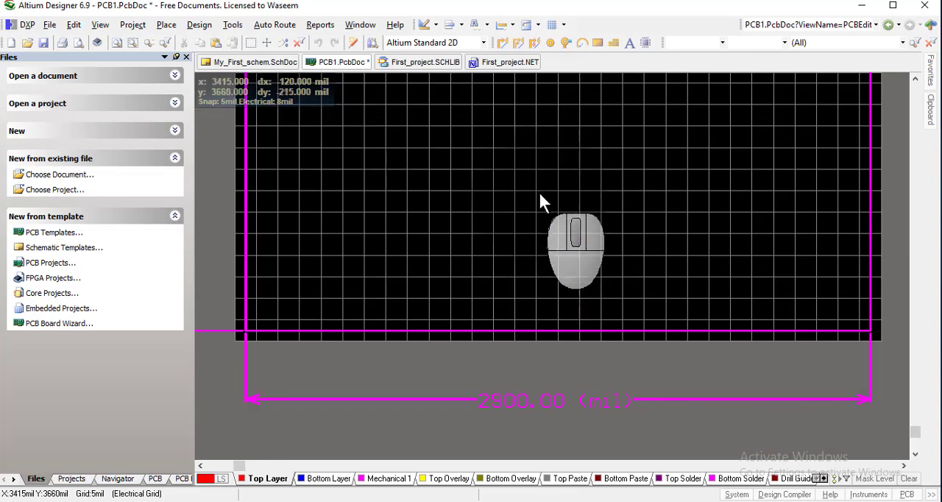
pyautogui.moveTo(540, 212); pyautogui.dragTo(544, 298, button='right')
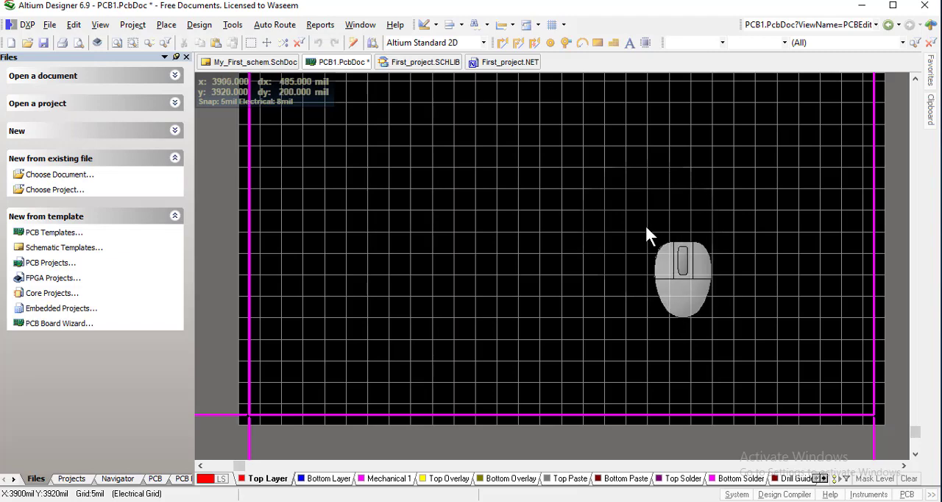
pyautogui.moveTo(585, 276); pyautogui.dragTo(552, 316, button='right')
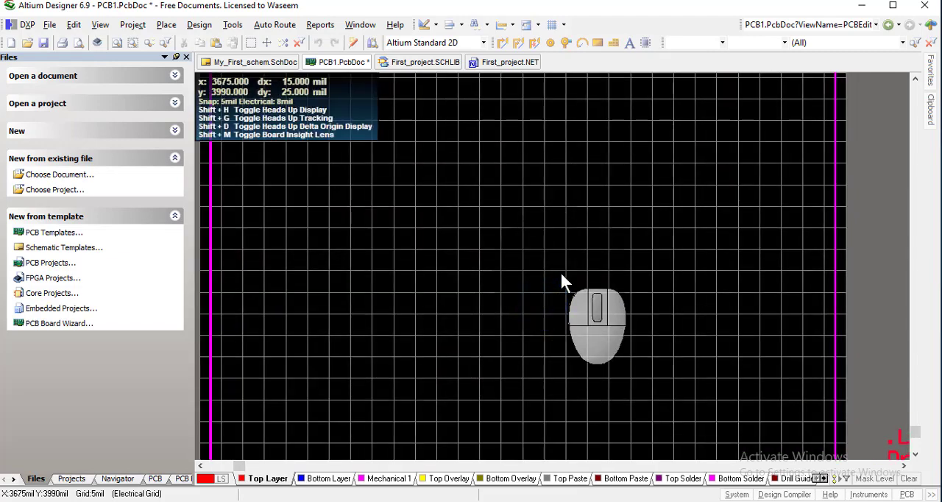
pyautogui.press('ctrl')
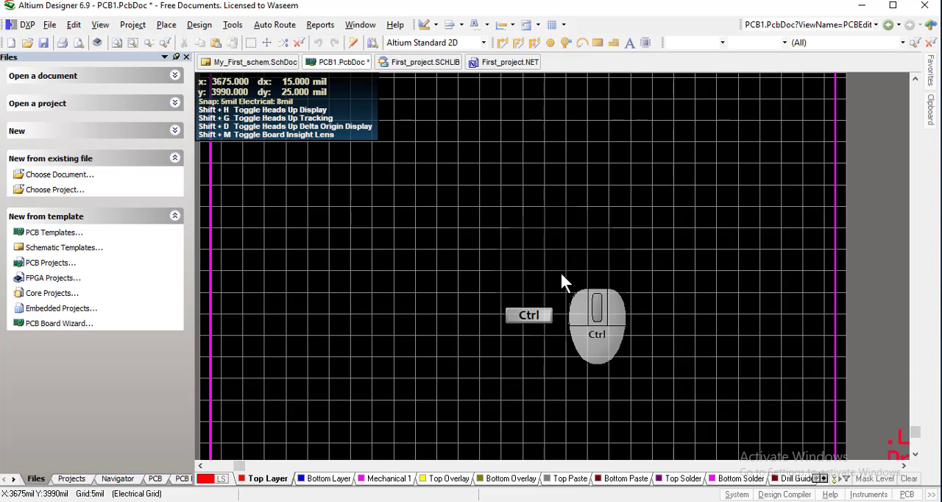
pyautogui.keyDown('ctrl'); pyautogui.moveTo(561, 273); pyautogui.dragTo(583, 263, button='right'); pyautogui.keyUp('ctrl')
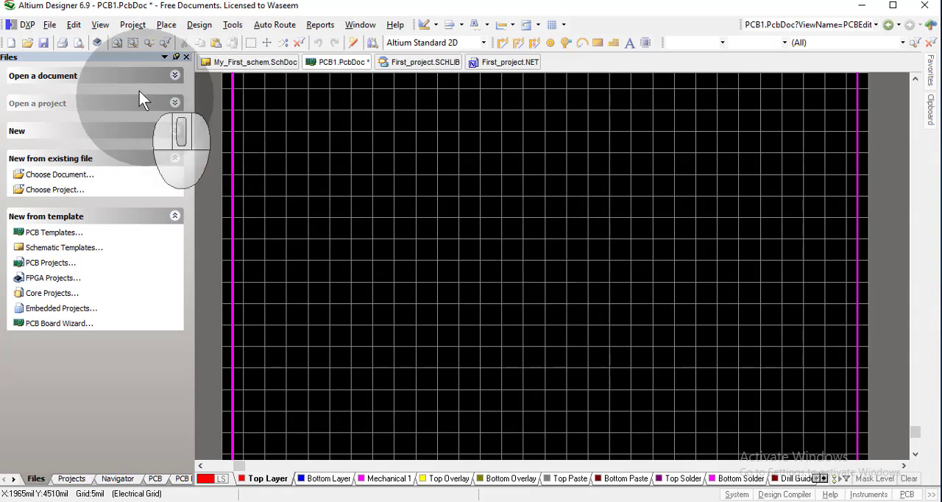
pyautogui.click(201, 27)
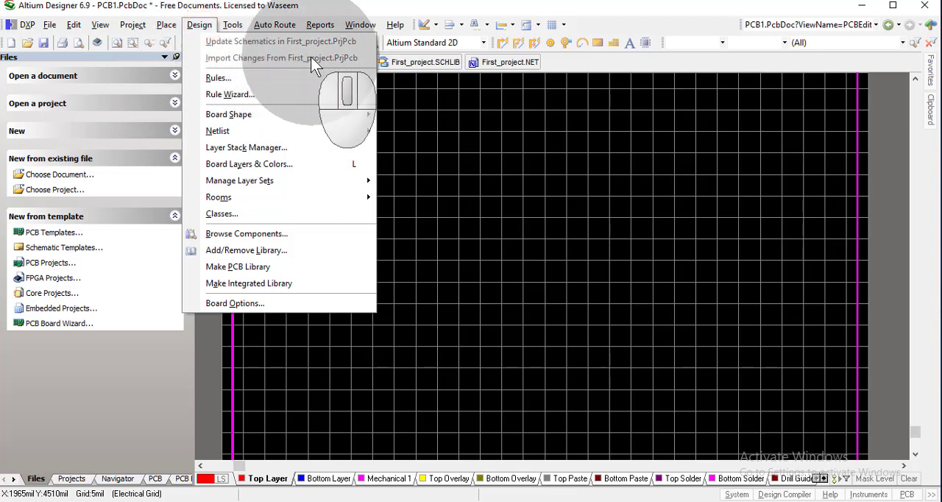
pyautogui.click(533, 199)
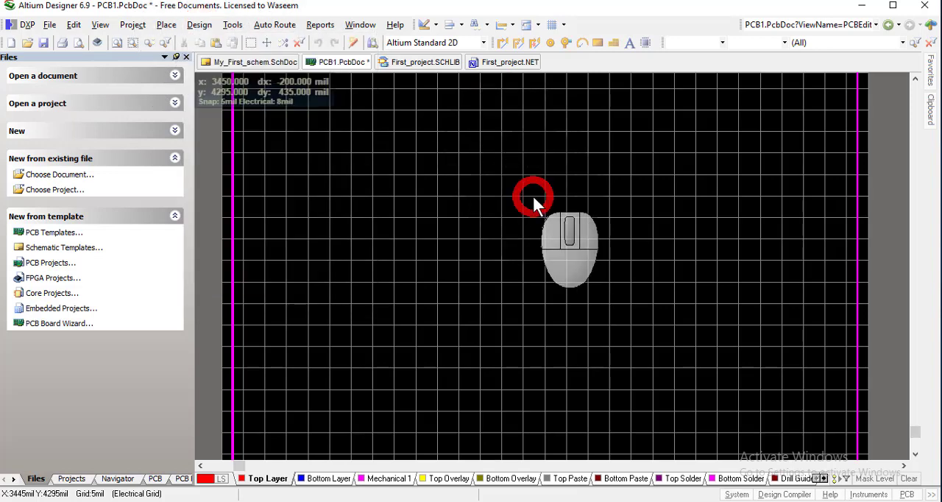
# Save the new board document as DISPLAY1 in the folder G:\UG projects\FYP classes_2020\Altium, accepting the binary format
pyautogui.rightClick(344, 70)
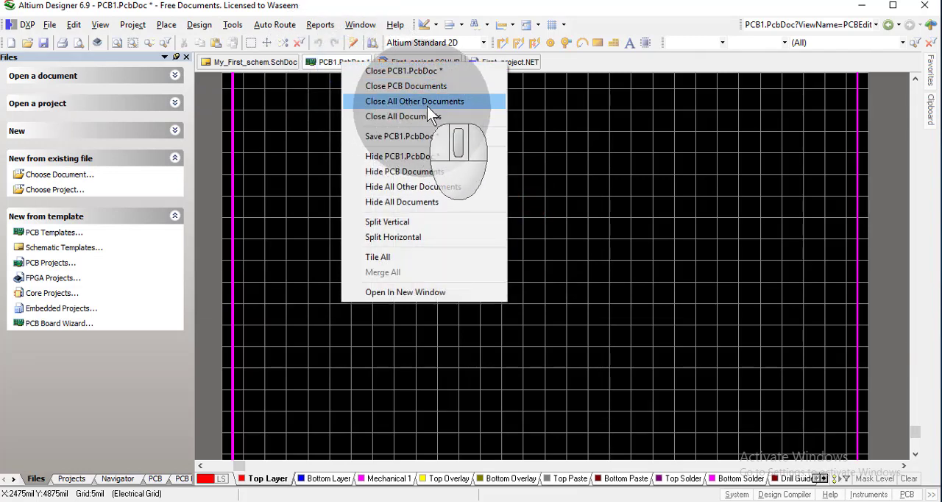
pyautogui.click(544, 164)
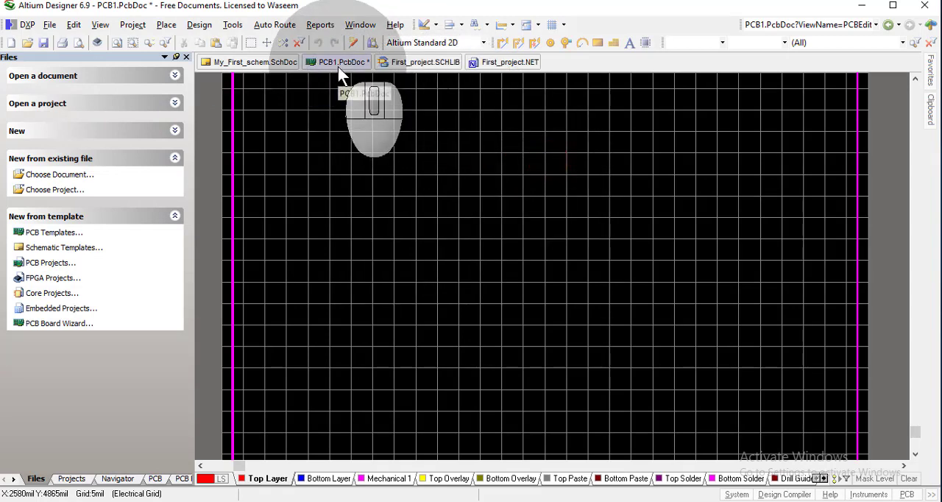
pyautogui.click(42, 43)
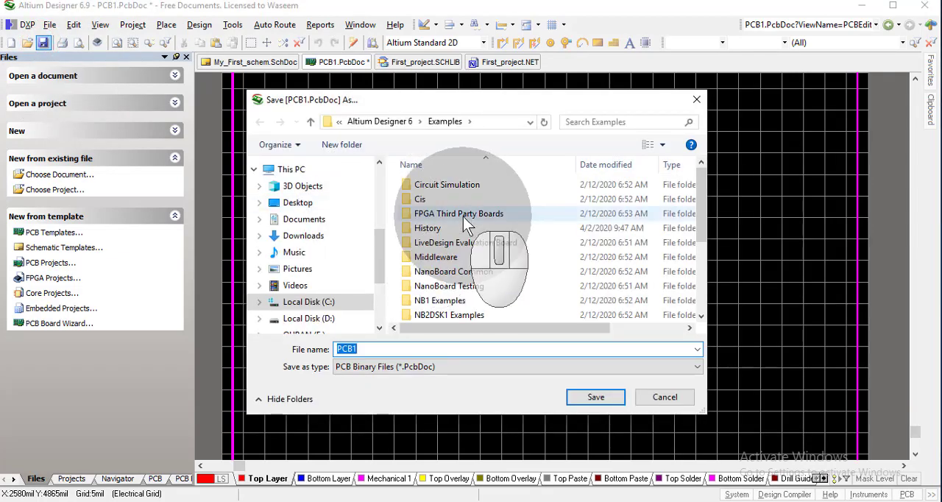
pyautogui.click(380, 240)
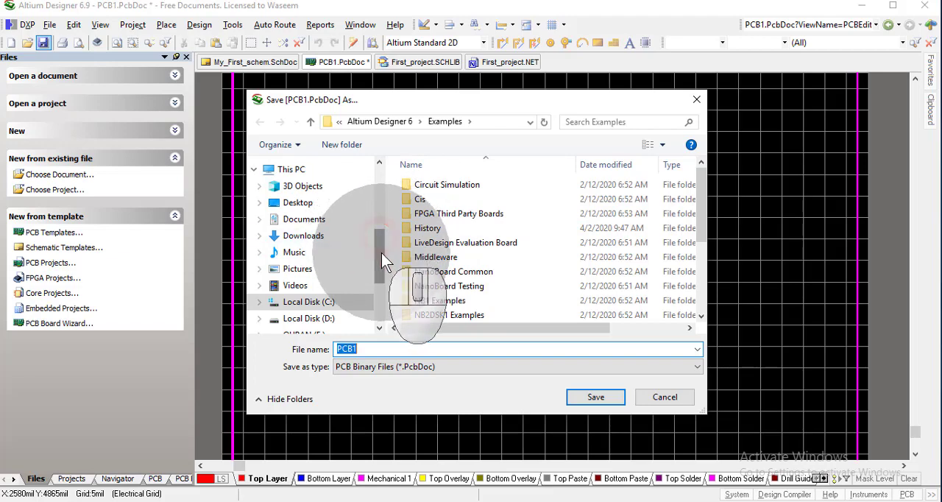
pyautogui.moveTo(381, 252); pyautogui.dragTo(382, 277)
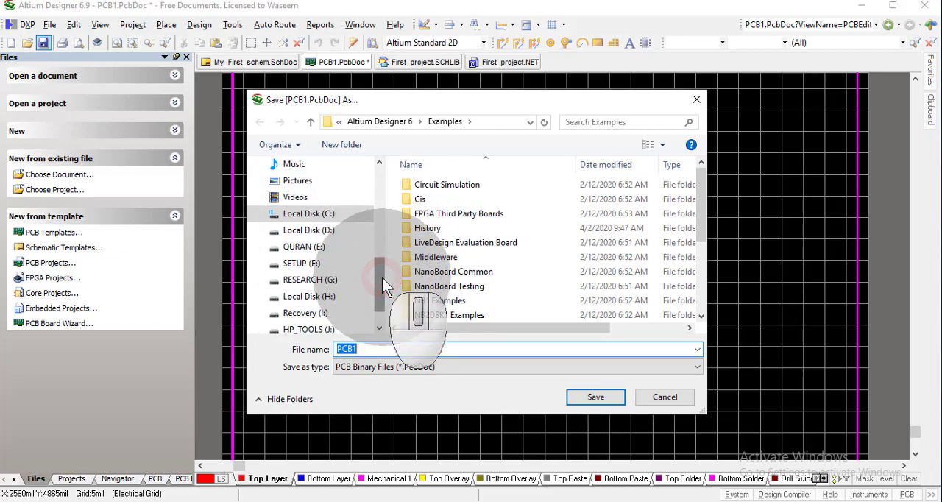
pyautogui.hotkey('ctrl', 'g')
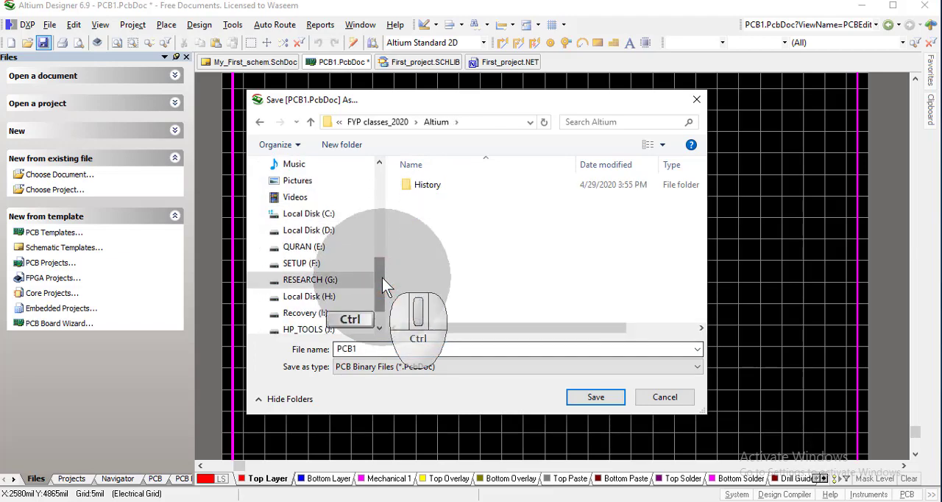
pyautogui.doubleClick(406, 348)
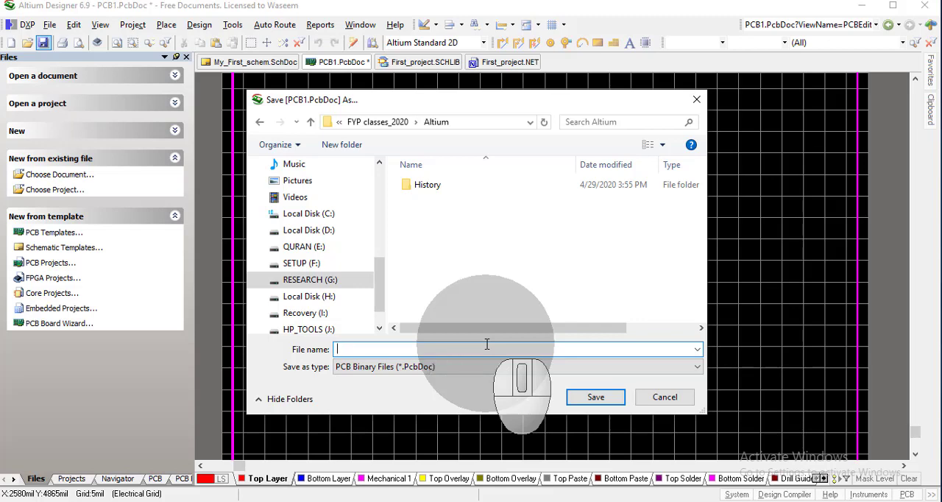
pyautogui.write('f')
pyautogui.press('BackSpace')
pyautogui.click(589, 401)
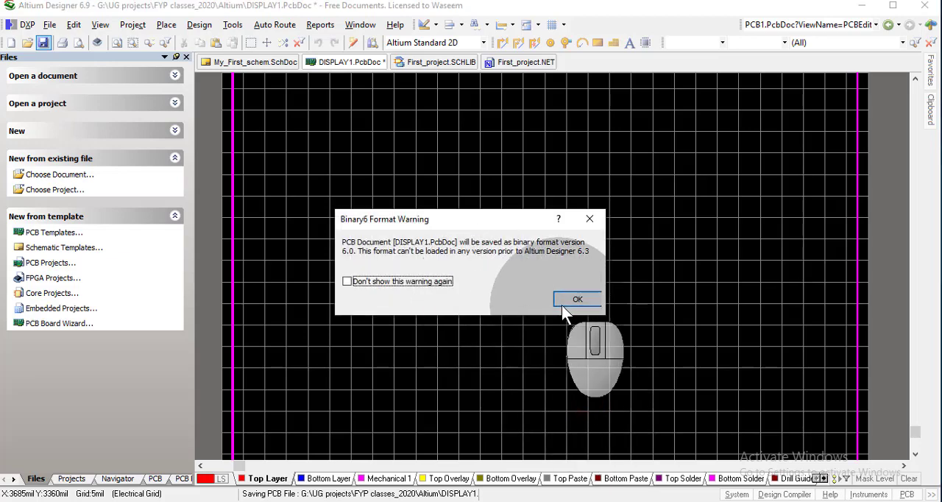
pyautogui.click(577, 300)
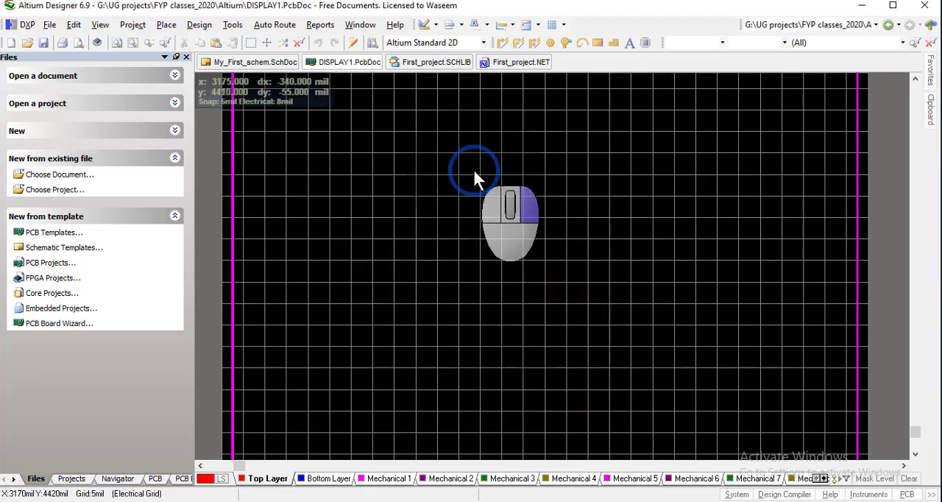
pyautogui.moveTo(475, 174); pyautogui.dragTo(466, 315, button='right')
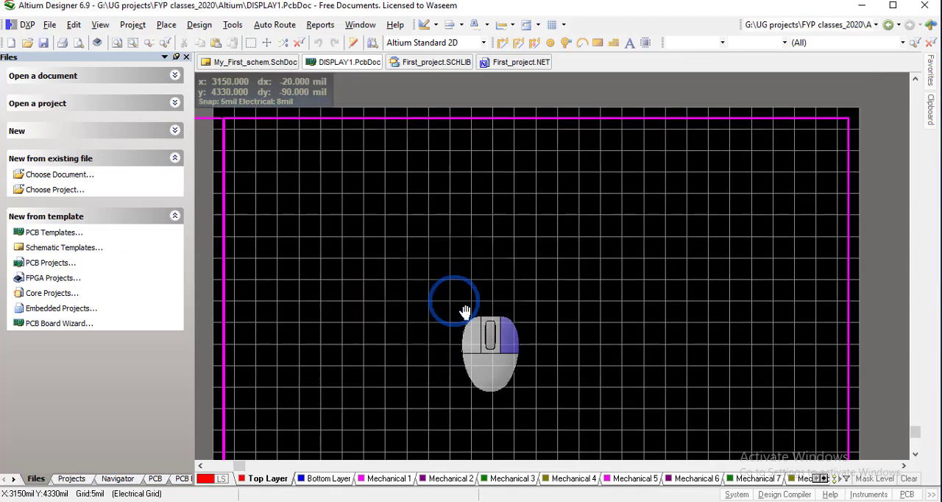
pyautogui.click(202, 30)
pyautogui.click(545, 193)
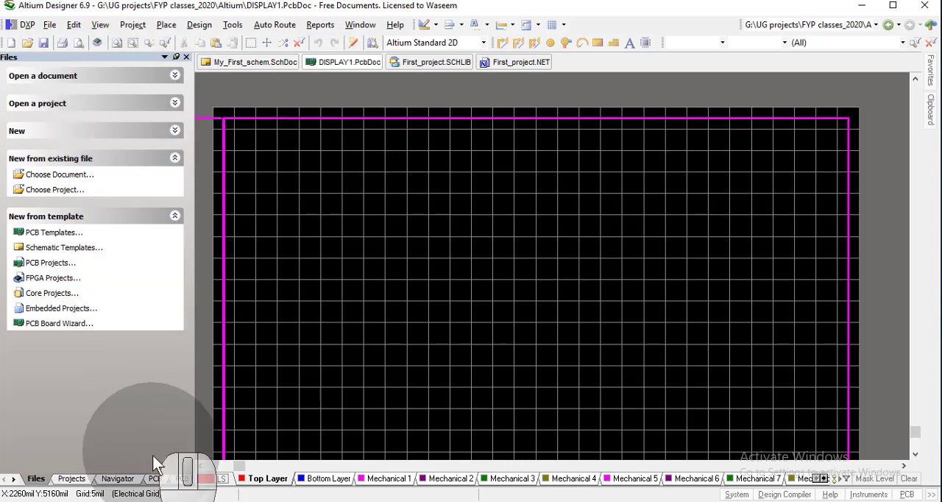
# Add the existing DISPLAY1 board document to First_project.PrjPcb and save the project
pyautogui.click(72, 479)
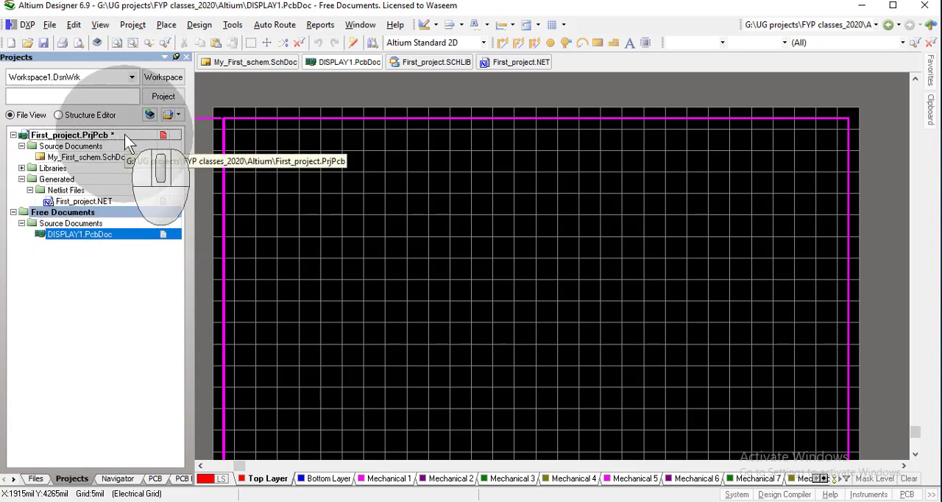
pyautogui.rightClick(89, 236)
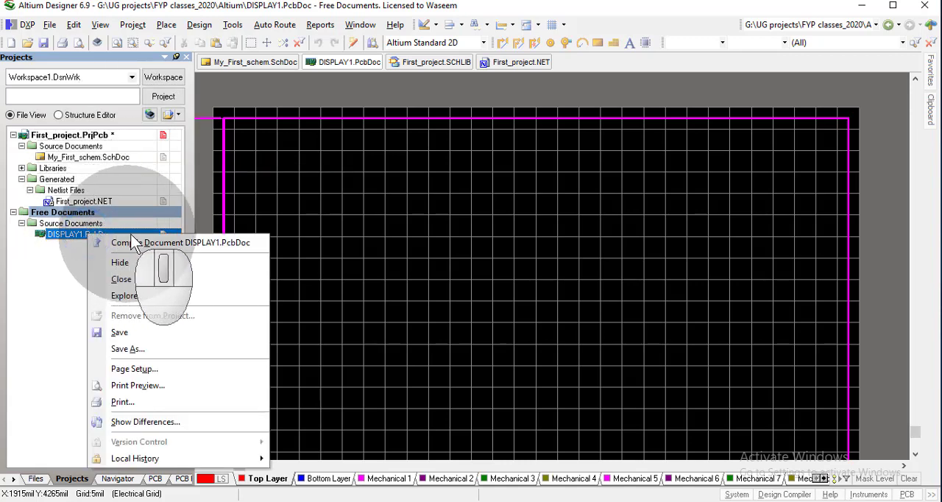
pyautogui.click(108, 132)
pyautogui.rightClick(109, 134)
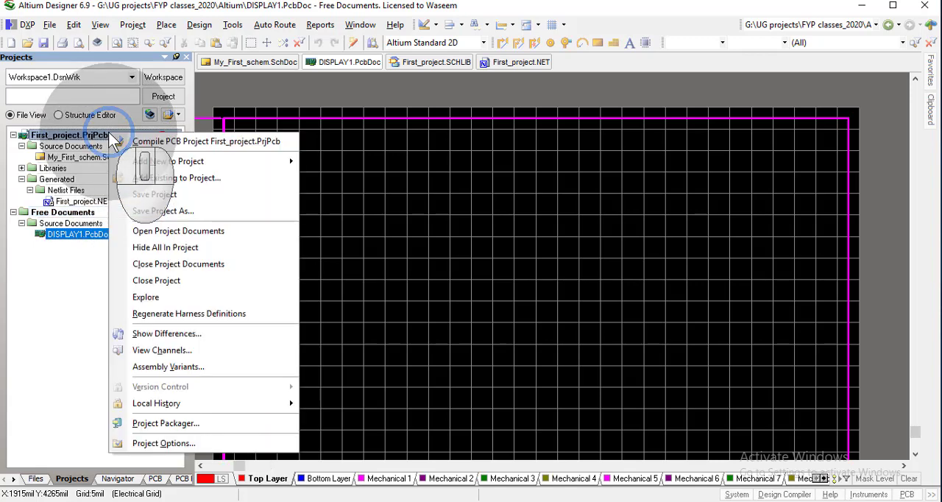
pyautogui.click(216, 178)
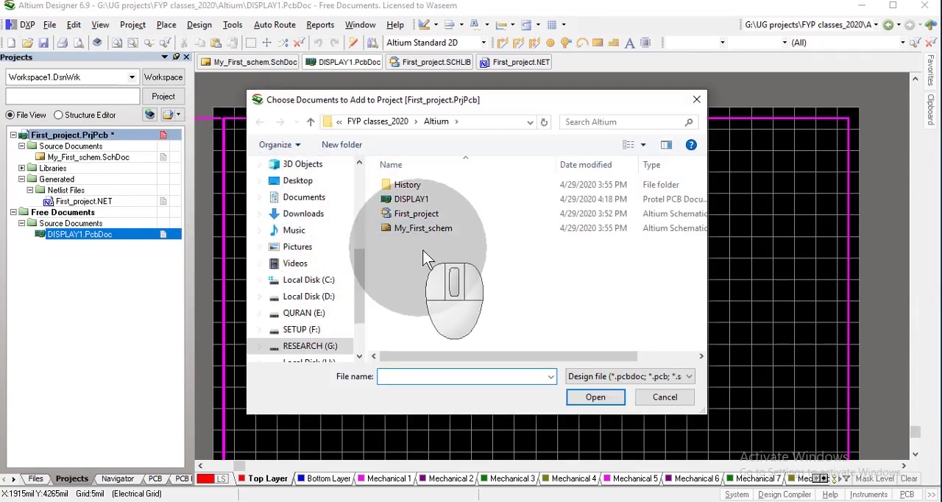
pyautogui.doubleClick(414, 199)
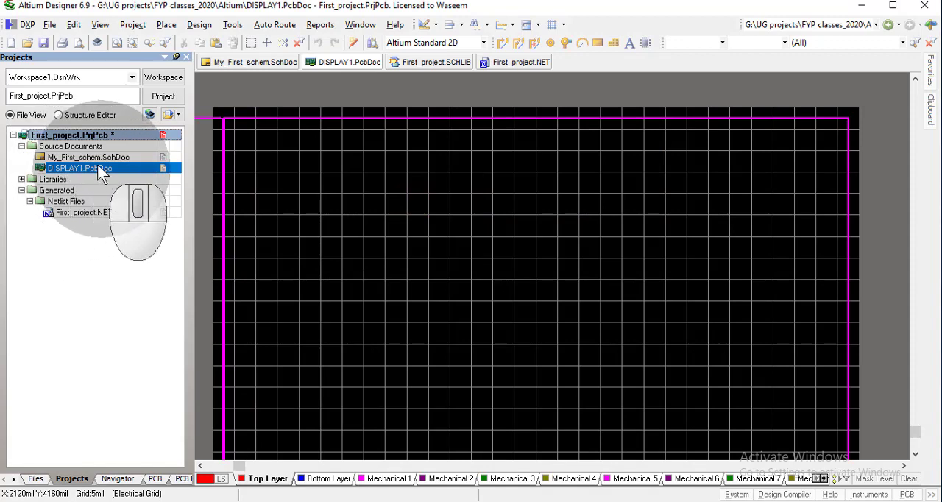
pyautogui.rightClick(92, 136)
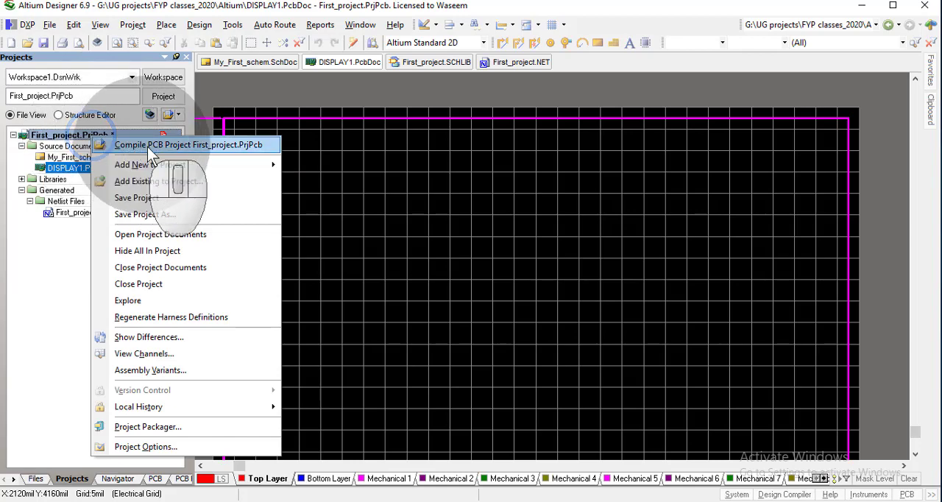
pyautogui.click(165, 200)
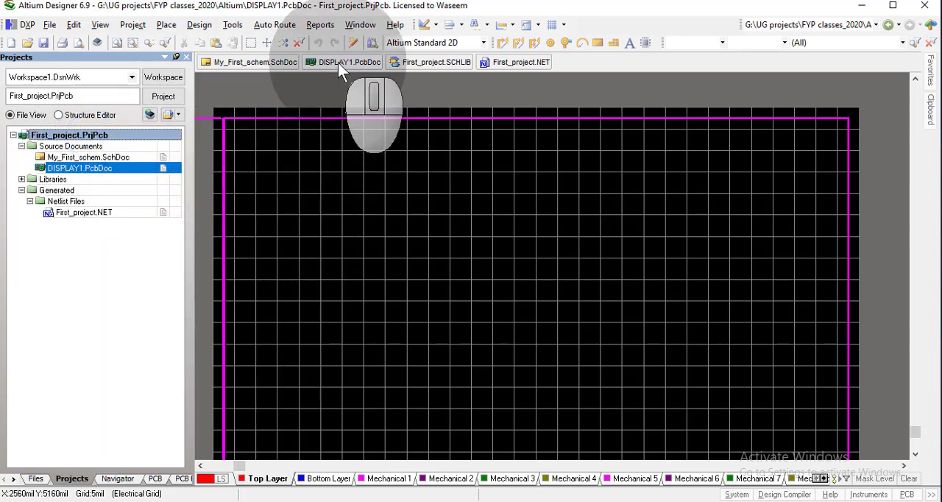
# Validate the changes for importing First_project.PrjPcb into the board, check component U3, and close the change order without executing it
pyautogui.click(212, 28)
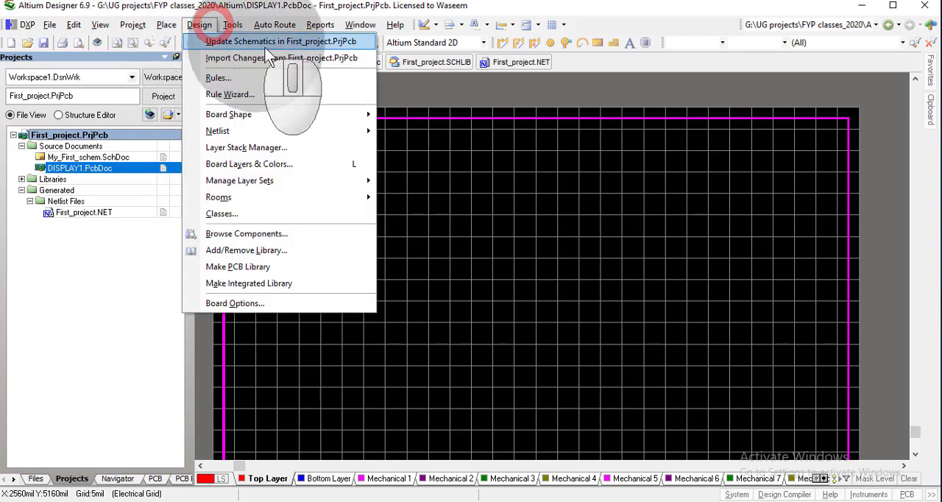
pyautogui.click(327, 58)
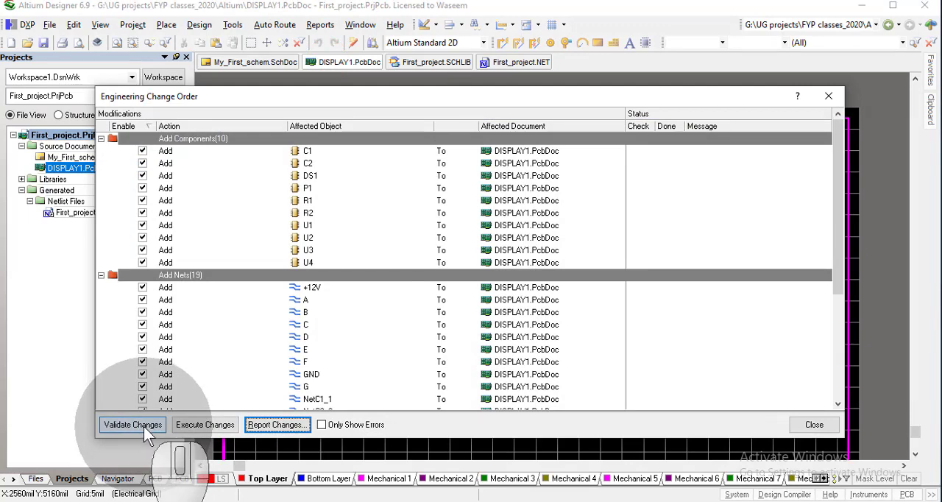
pyautogui.click(133, 425)
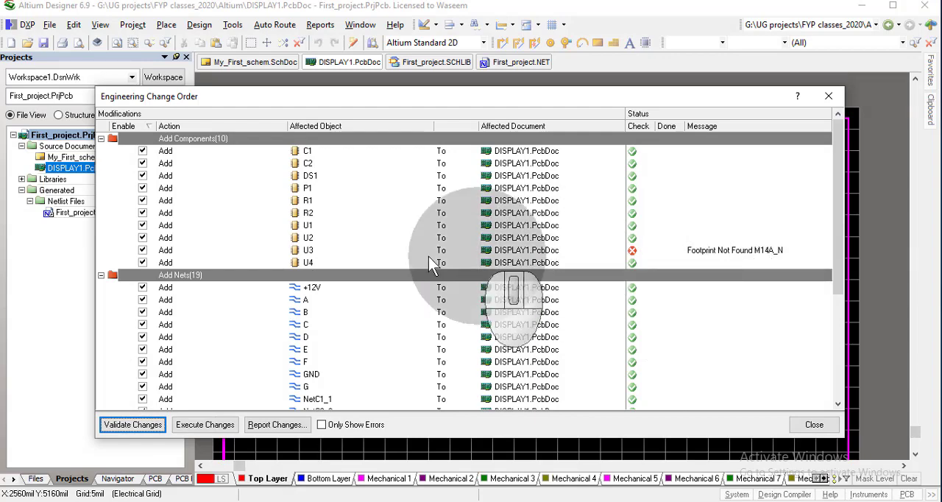
pyautogui.click(312, 261)
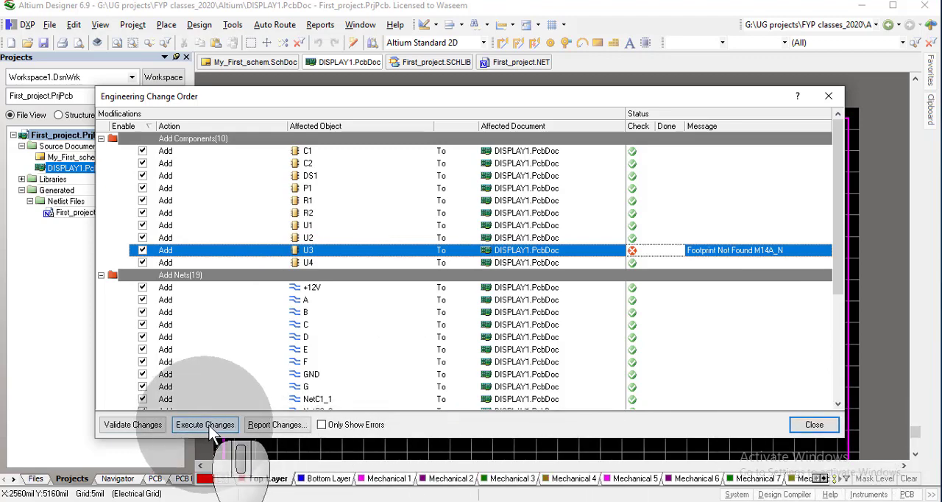
pyautogui.click(813, 424)
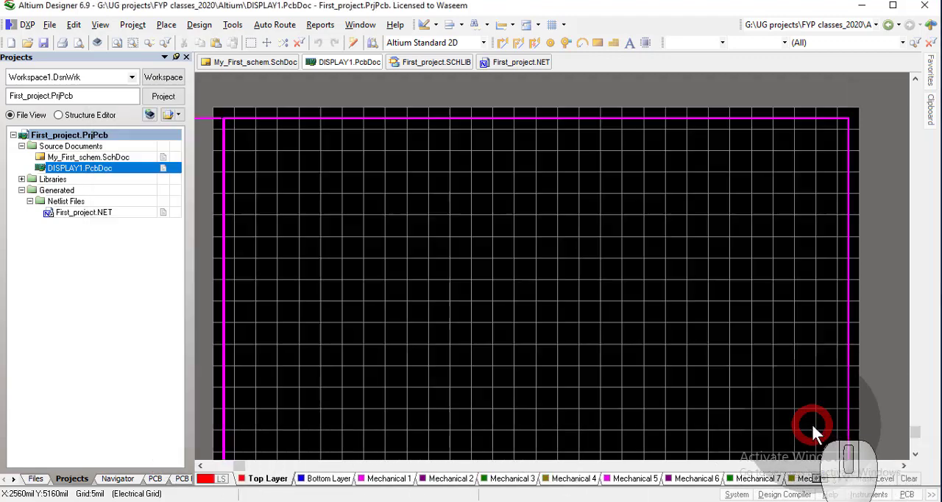
# Review the properties and footprint model of counter U3 in the My_First_schem schematic, leaving them unedited
pyautogui.click(258, 62)
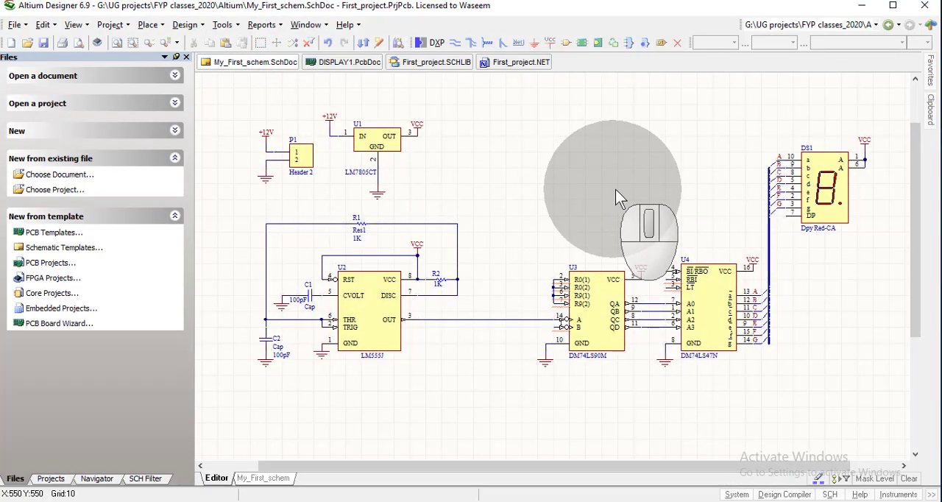
pyautogui.click(601, 339)
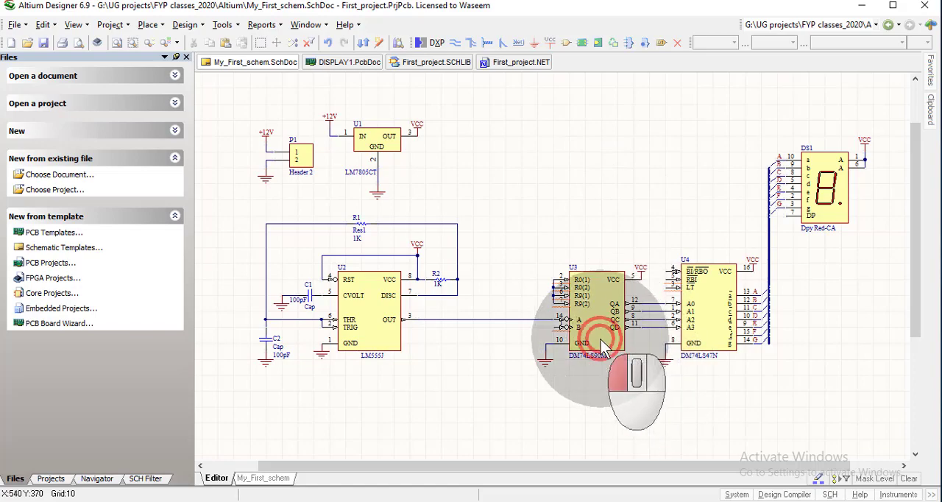
pyautogui.doubleClick(601, 342)
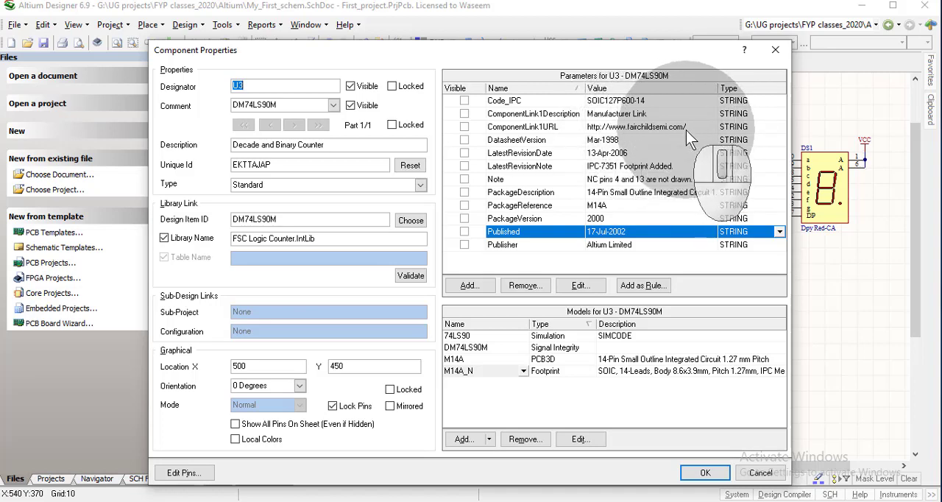
pyautogui.click(781, 47)
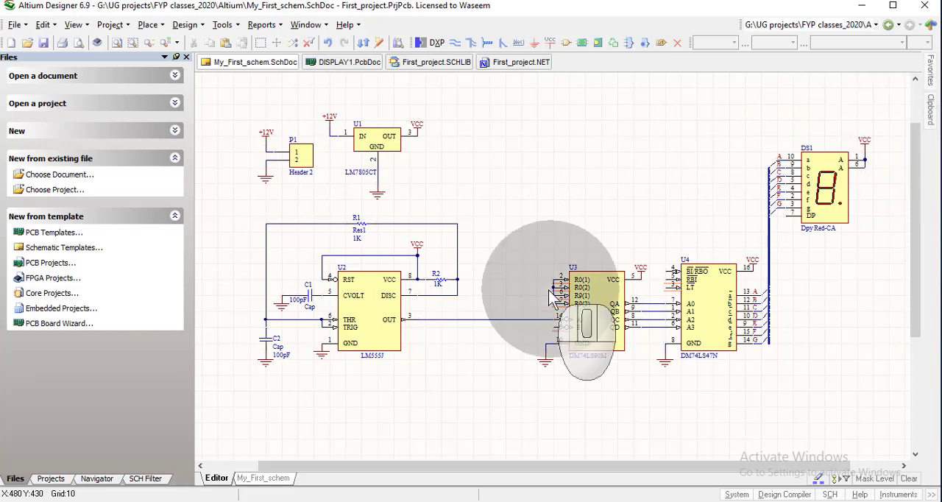
# Show the Libraries panel for the schematic and open the list of installed libraries
pyautogui.click(74, 24)
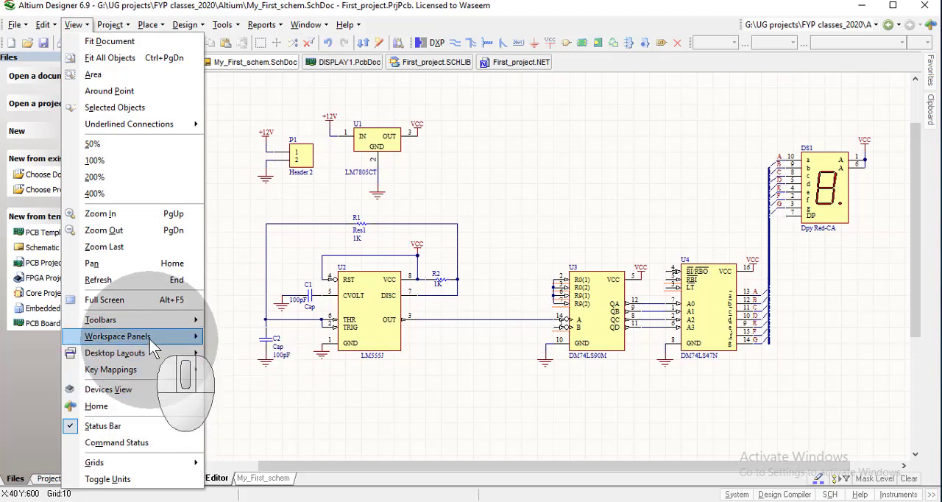
pyautogui.moveTo(175, 341)
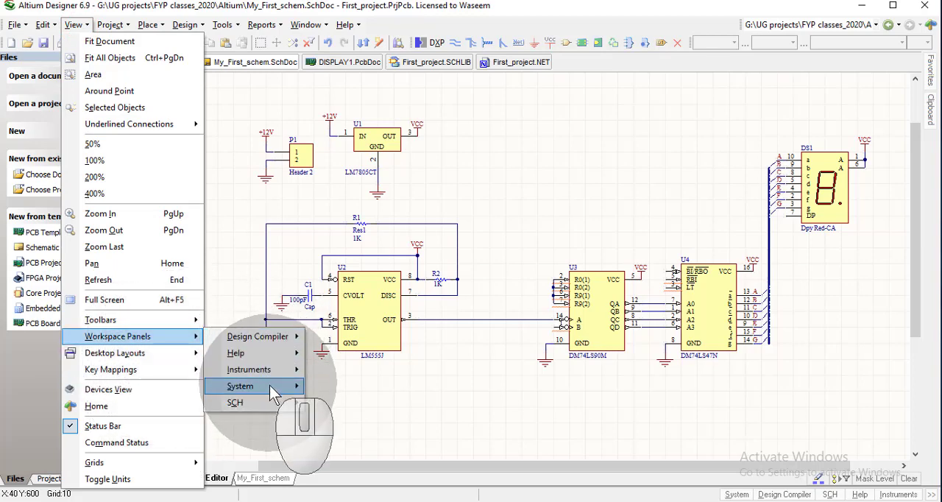
pyautogui.moveTo(269, 385)
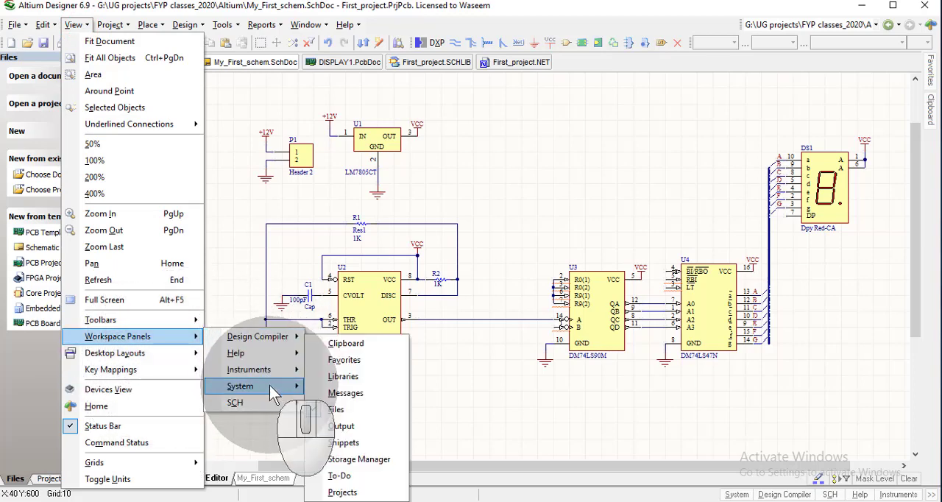
pyautogui.click(362, 377)
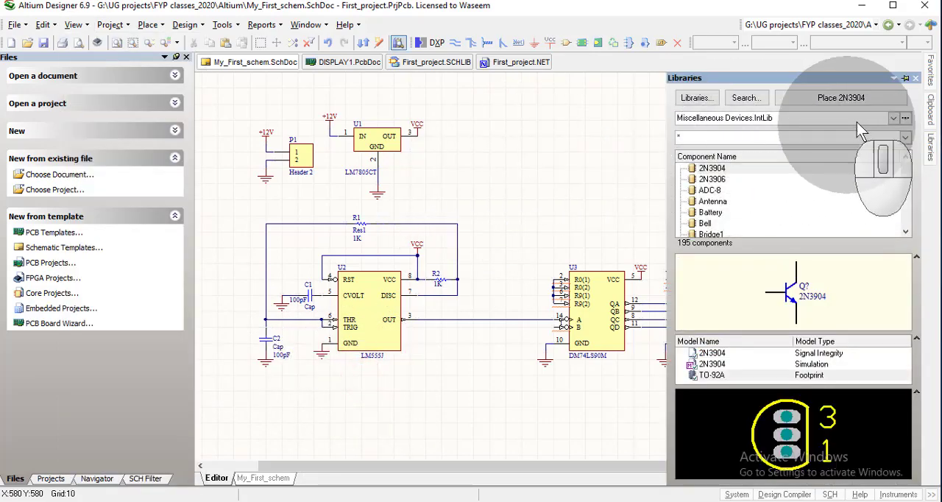
pyautogui.click(893, 119)
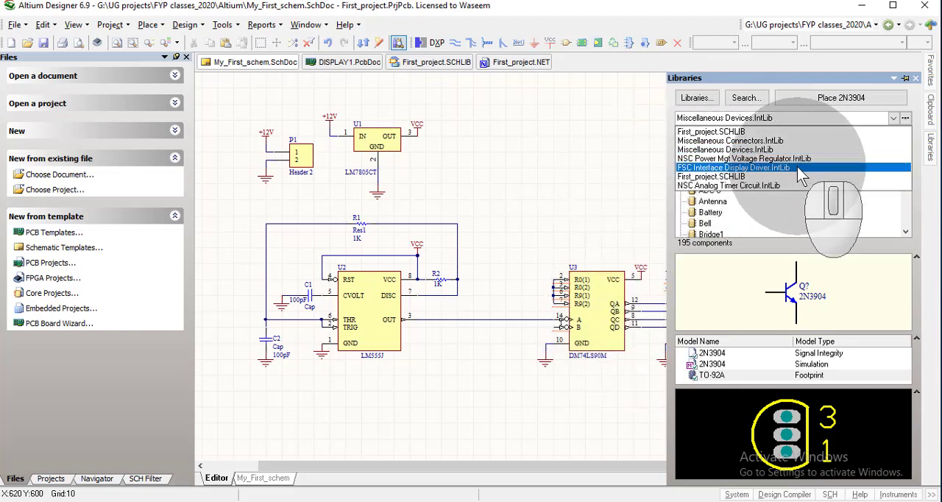
pyautogui.click(695, 99)
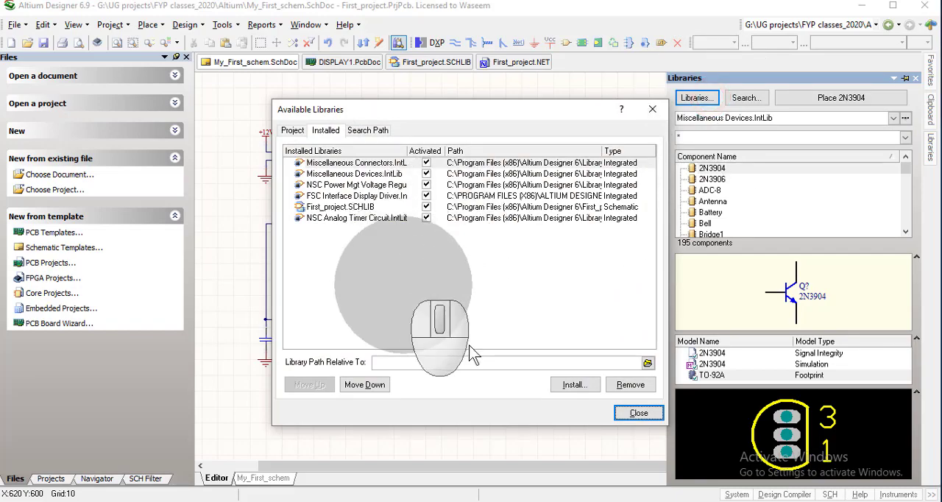
# Start installing another integrated library and browse to the Fairchild Semiconductor folder
pyautogui.click(574, 384)
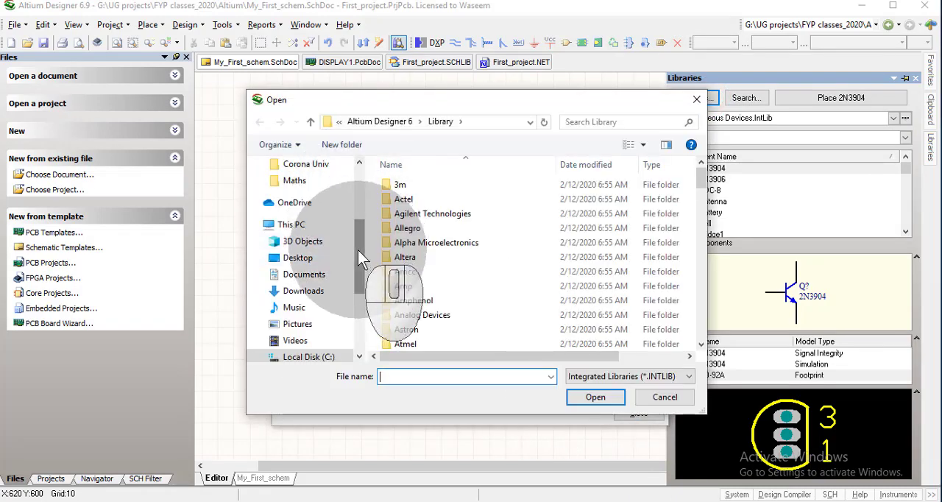
pyautogui.moveTo(357, 249); pyautogui.dragTo(361, 269)
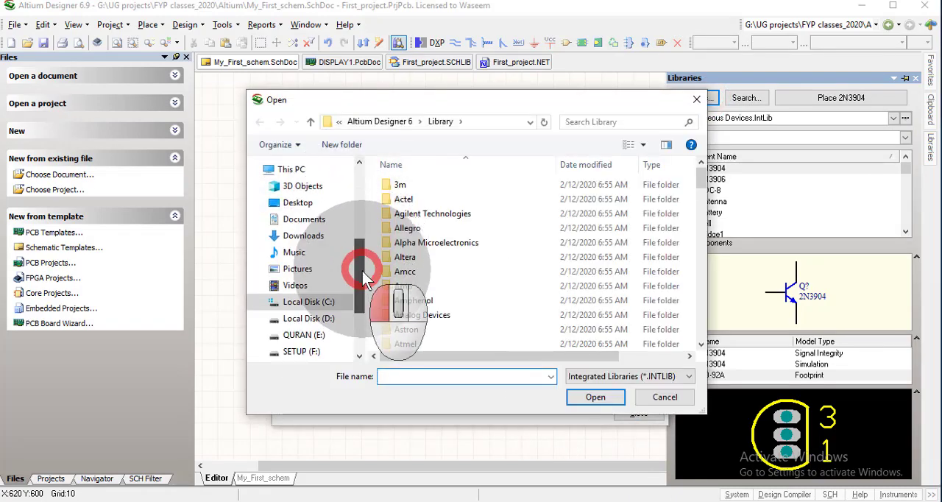
pyautogui.click(441, 245)
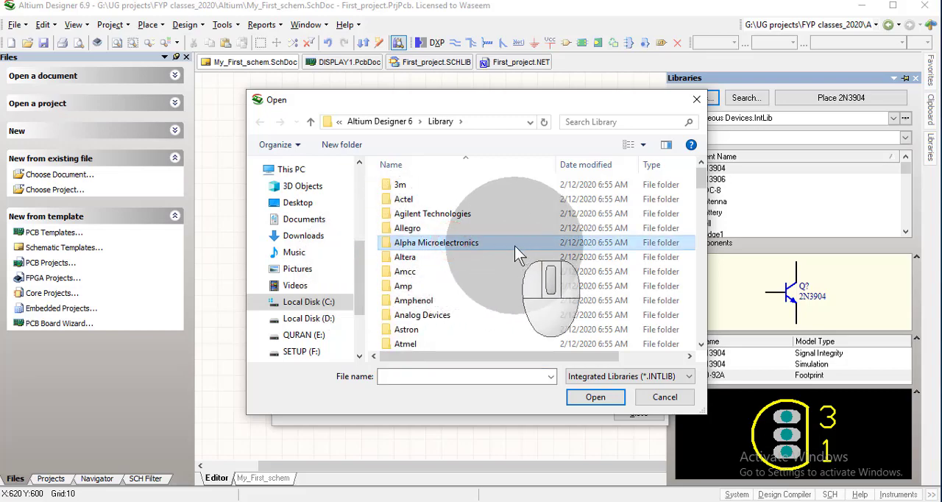
pyautogui.scroll(-10, 514, 246)
pyautogui.click(452, 181)
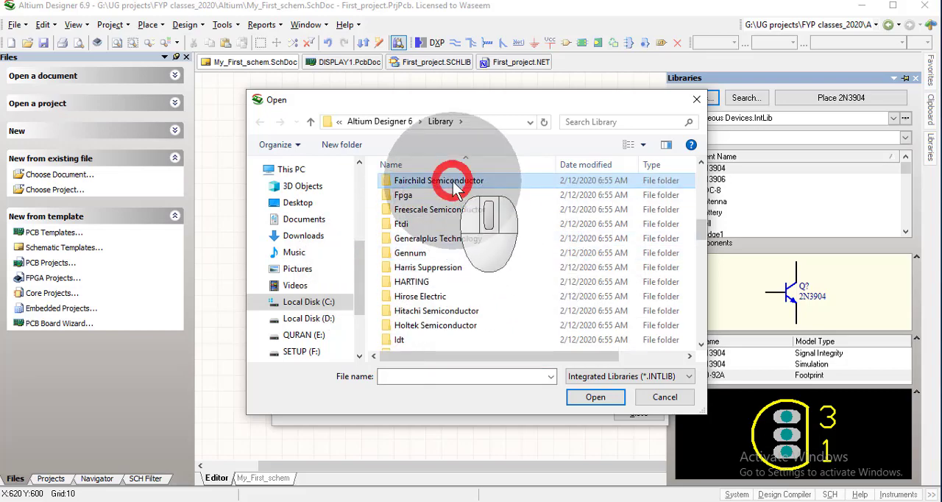
pyautogui.doubleClick(453, 181)
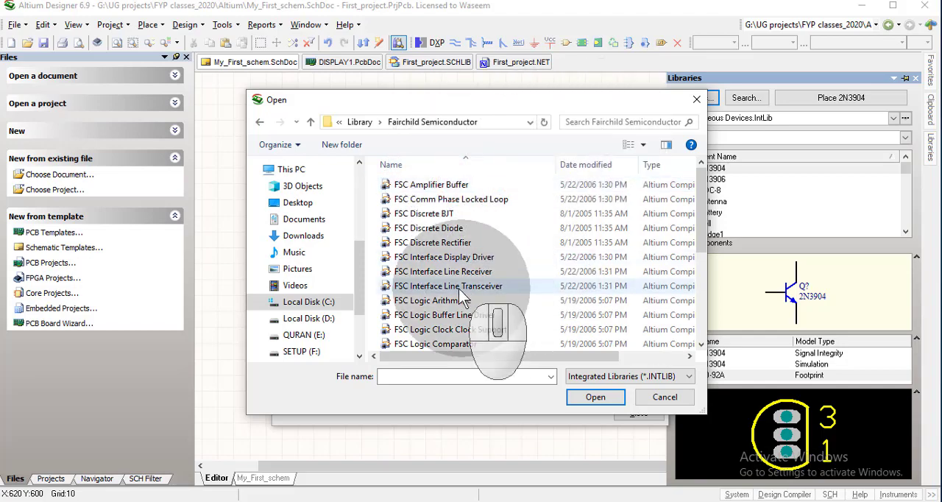
# Search the folder for COUNT, install the FSC Logic Counter library, and return to the schematic
pyautogui.moveTo(707, 221)
pyautogui.mouseDown()
pyautogui.moveTo(702, 285)
pyautogui.moveTo(701, 200)
pyautogui.moveTo(703, 209)
pyautogui.mouseUp()
pyautogui.click(592, 123)
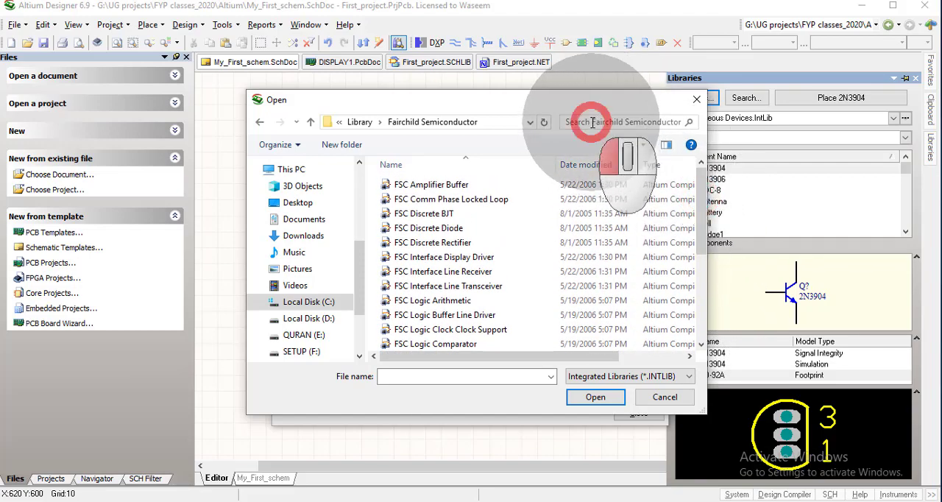
pyautogui.write('CO')
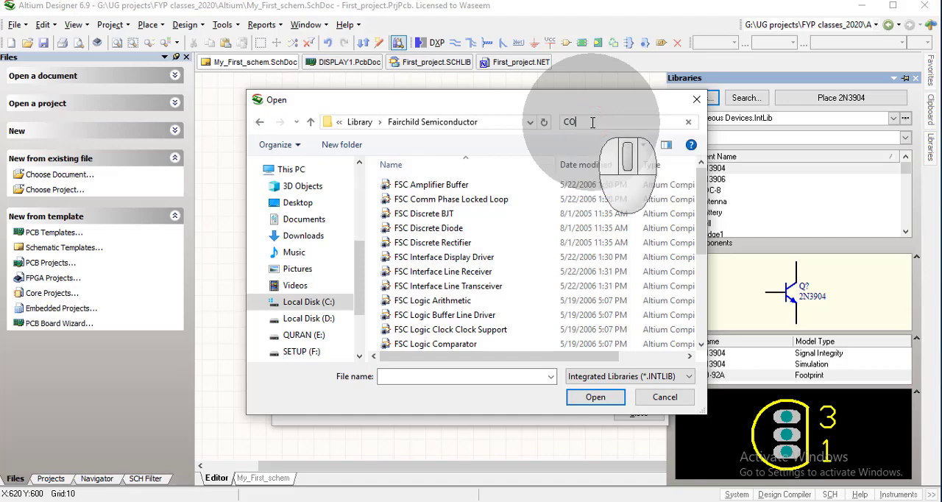
pyautogui.write('UNT')
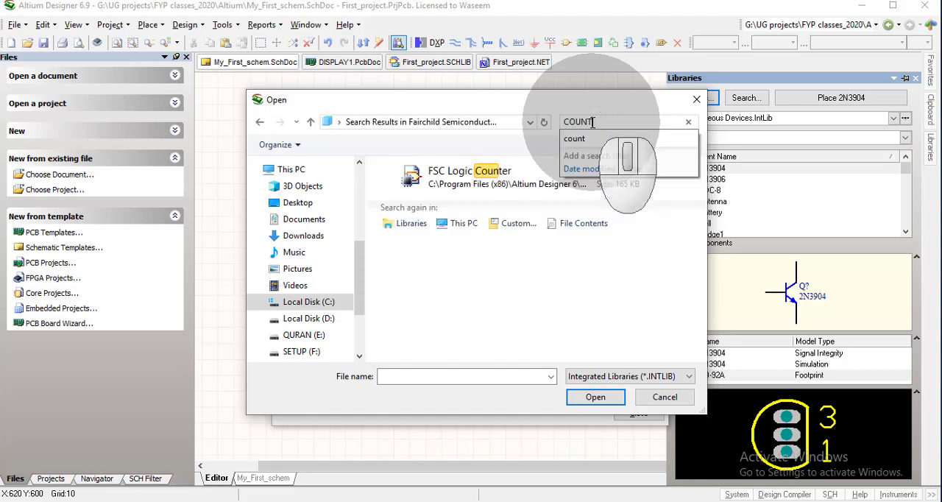
pyautogui.doubleClick(472, 177)
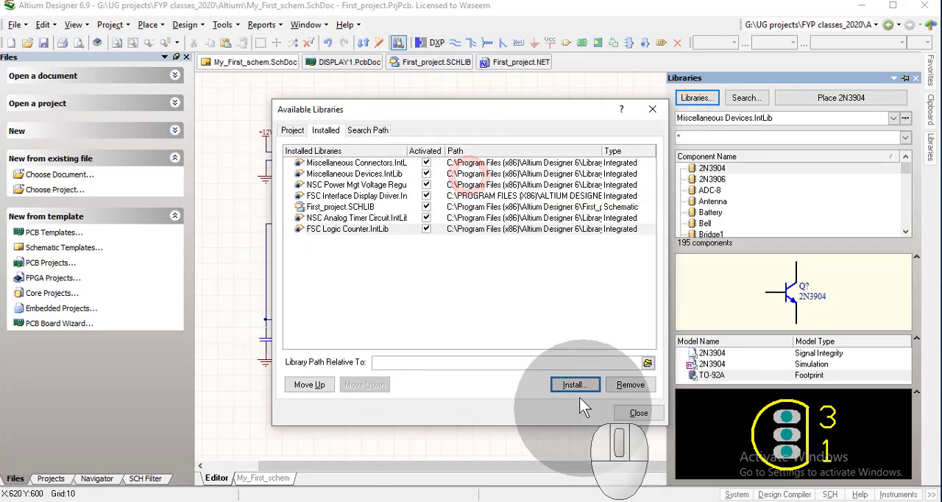
pyautogui.click(579, 391)
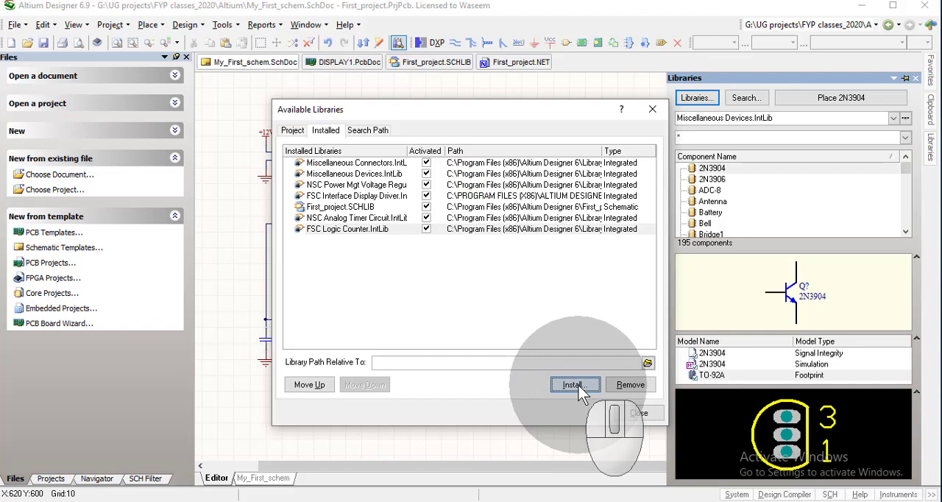
pyautogui.click(638, 412)
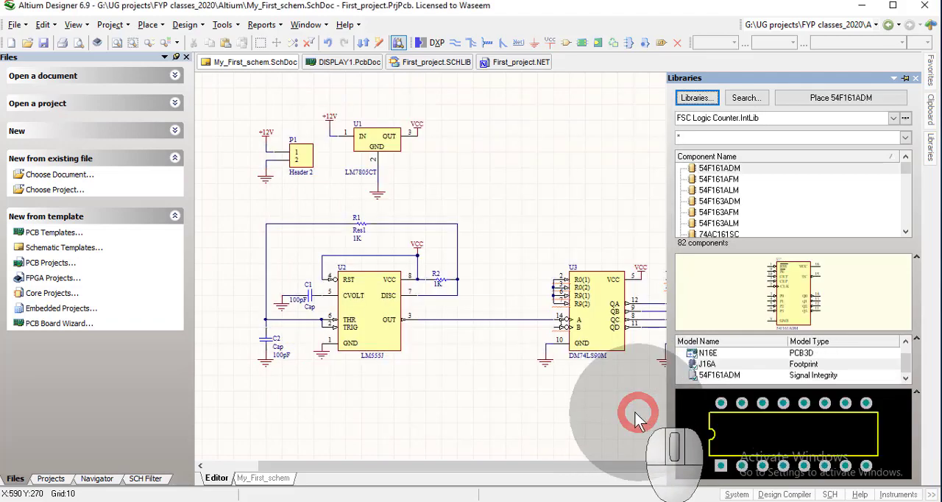
pyautogui.click(552, 203)
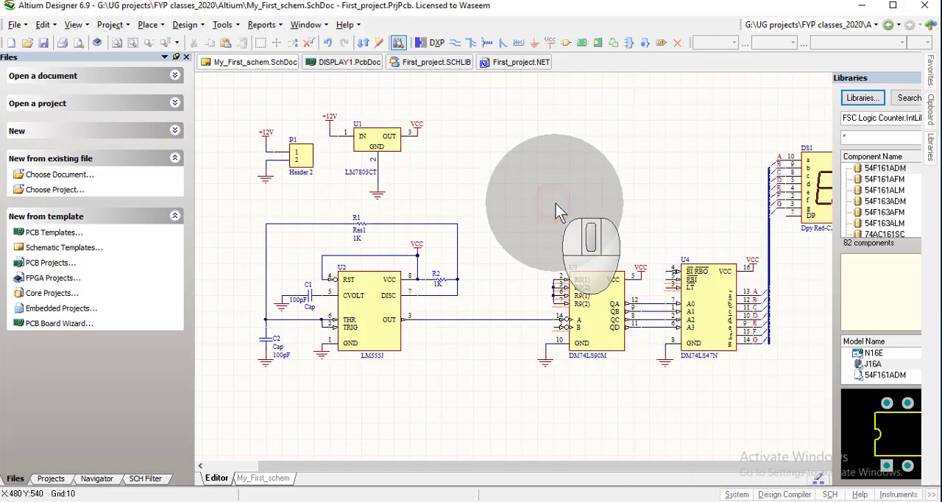
# Revalidate the changes from First_project.PrjPcb on the DISPLAY1 board, review every entry, and close the change order without executing it
pyautogui.click(347, 62)
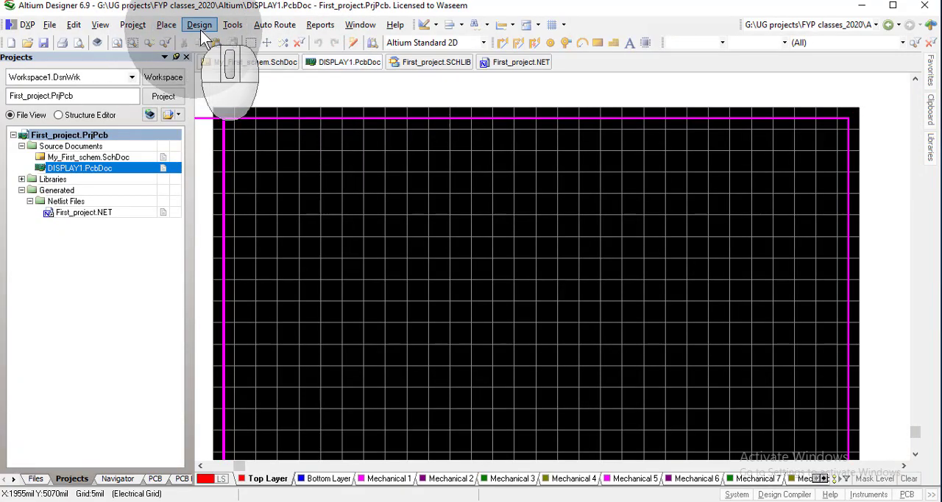
pyautogui.click(199, 26)
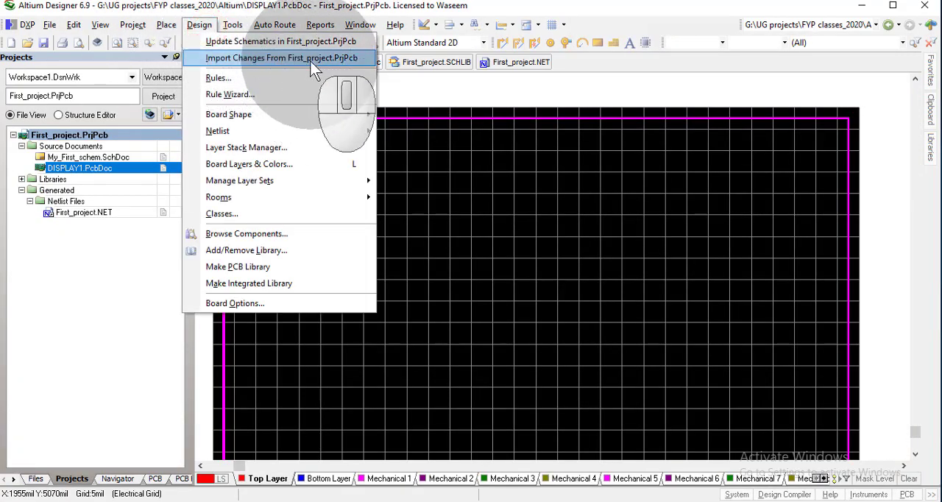
pyautogui.click(310, 61)
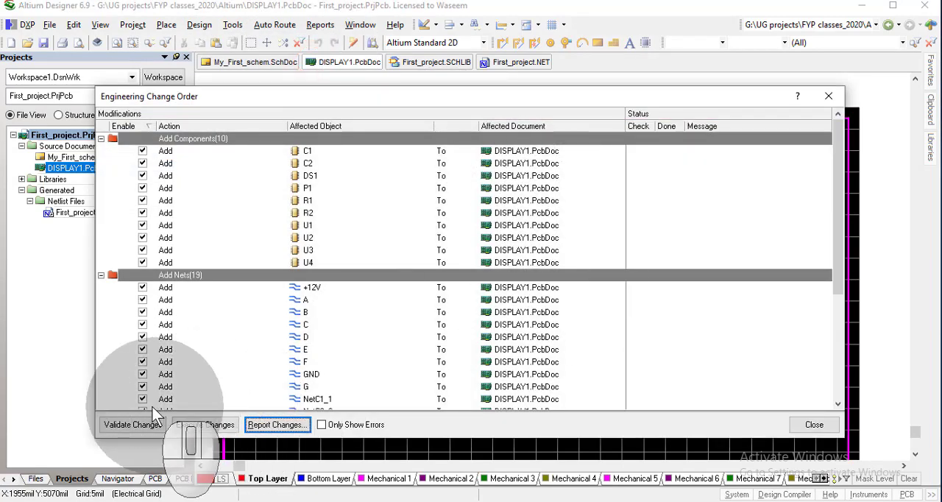
pyautogui.click(139, 425)
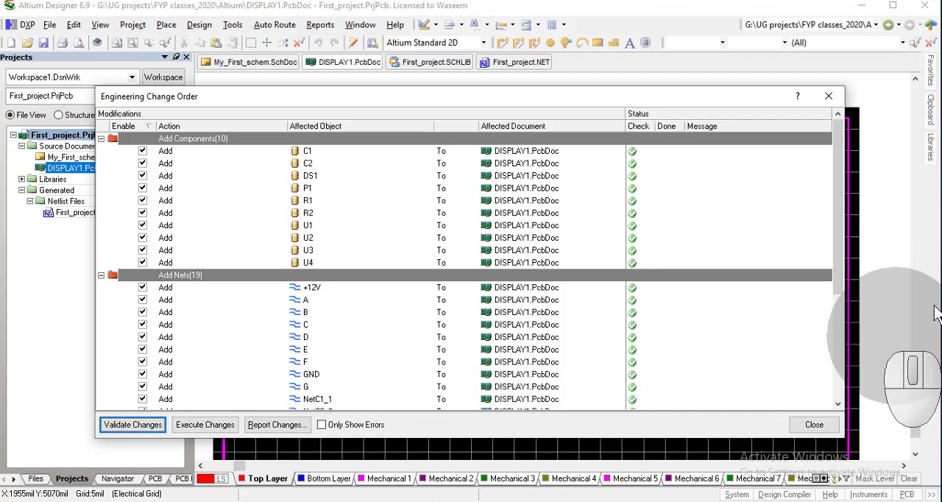
pyautogui.moveTo(836, 241); pyautogui.dragTo(834, 354)
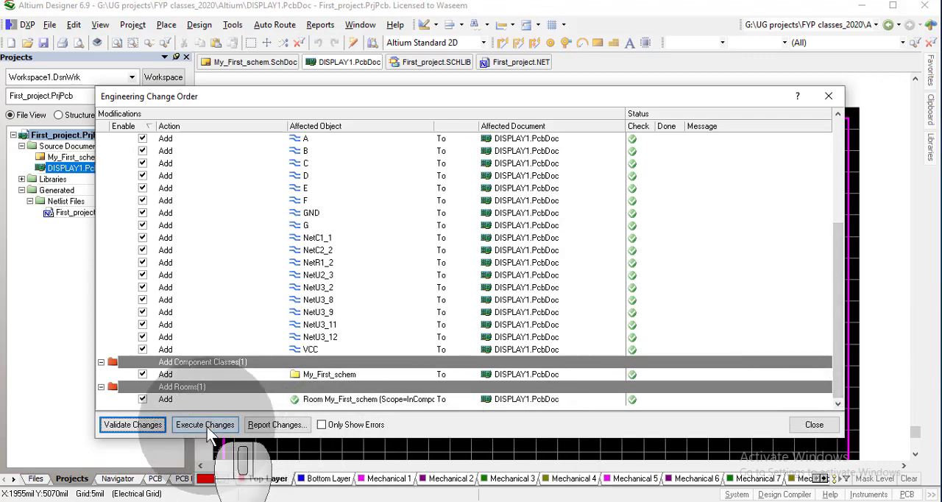
pyautogui.click(814, 427)
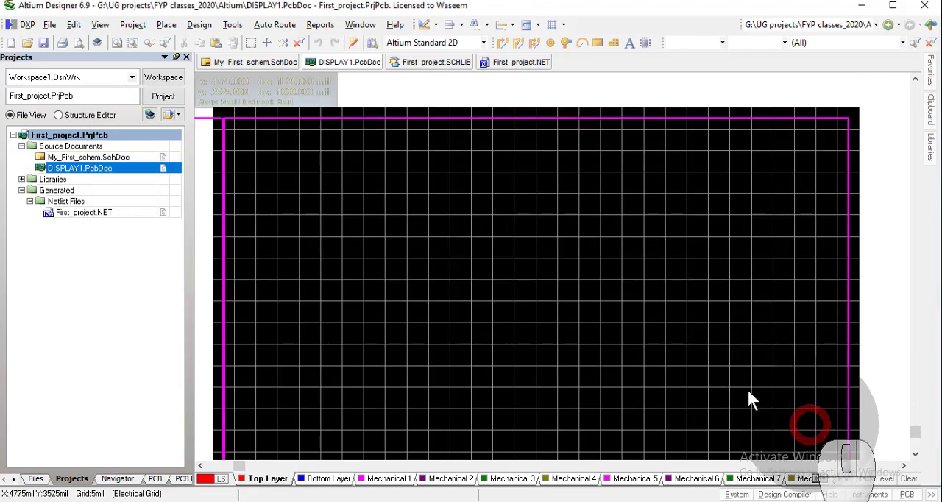
# Inspect U3's library link and footprint model in the My_First_schem schematic, leaving its properties unedited
pyautogui.click(245, 62)
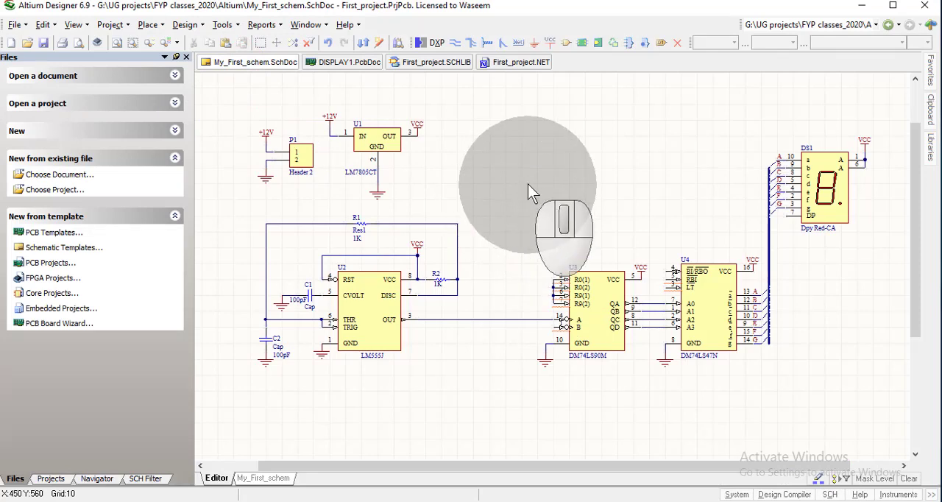
pyautogui.doubleClick(596, 337)
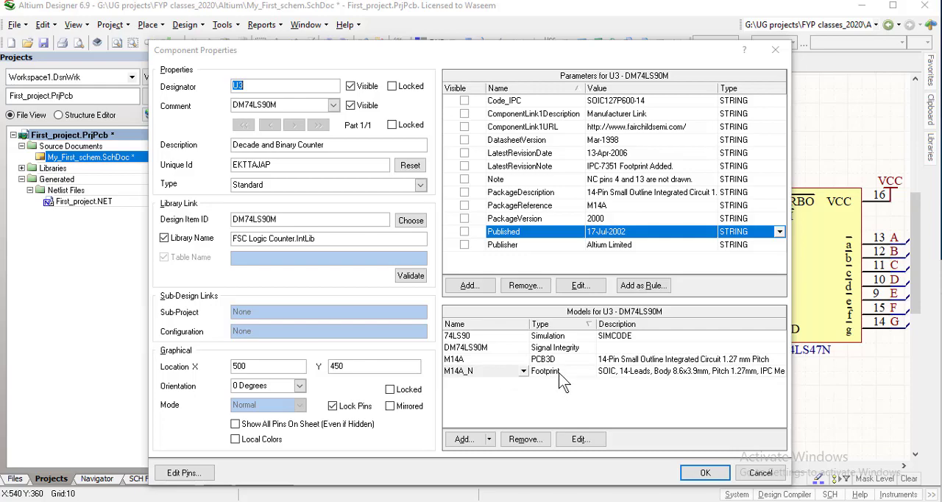
pyautogui.click(704, 473)
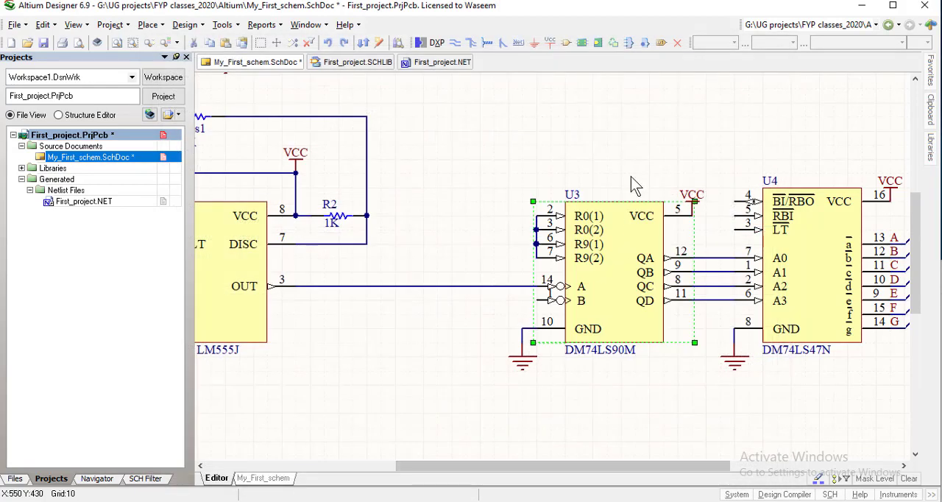
pyautogui.click(632, 398)
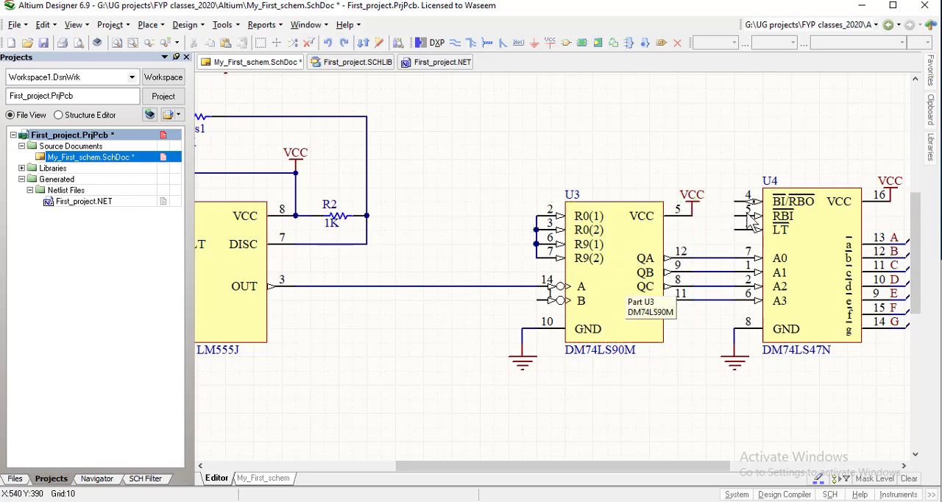
# Compare the footprints of DM74LS90M and DM74LS90N in the FSC Logic Counter library
pyautogui.click(931, 150)
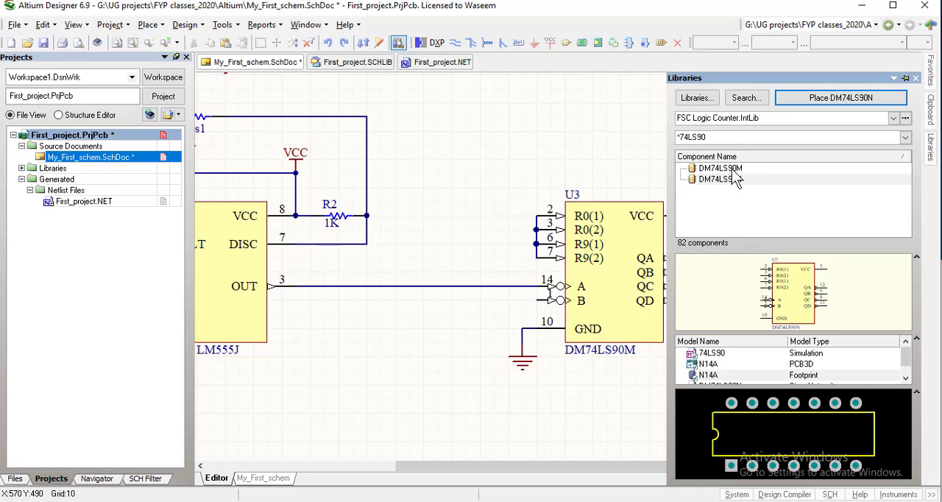
pyautogui.moveTo(727, 170); pyautogui.dragTo(721, 168)
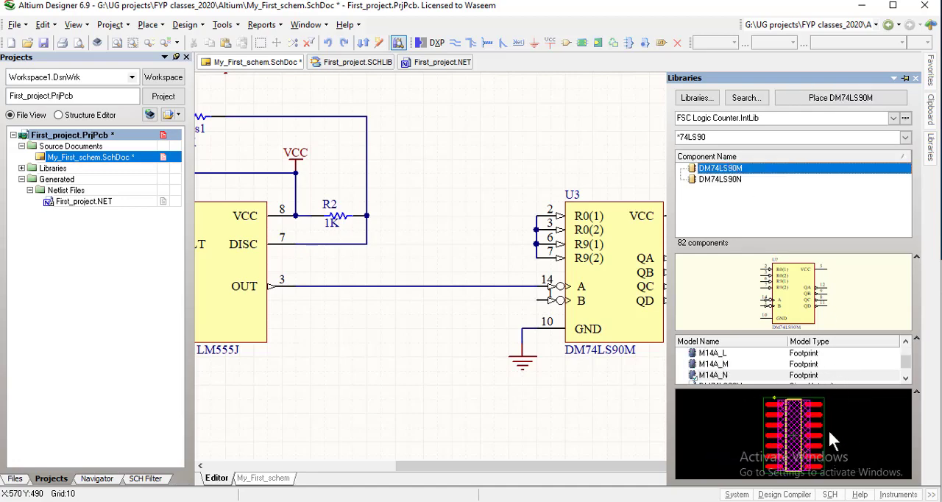
pyautogui.click(718, 180)
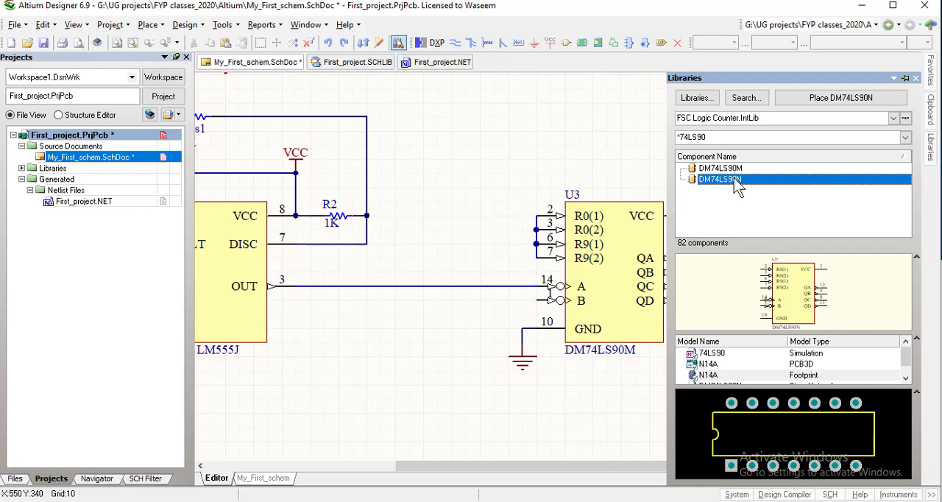
# Place one DM74LS90N counter in the free area below the OUT wire of the LM555J and delete the existing DM74LS90M counter U3
pyautogui.click(817, 97)
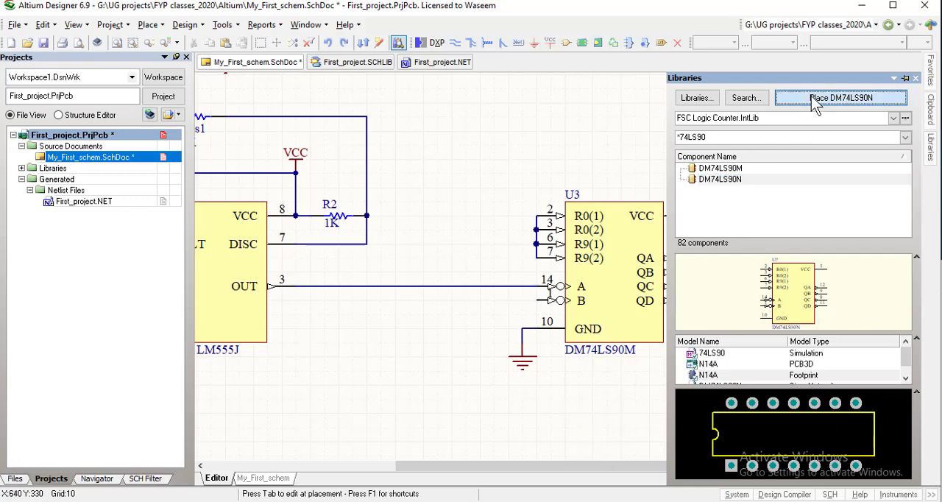
pyautogui.click(470, 320)
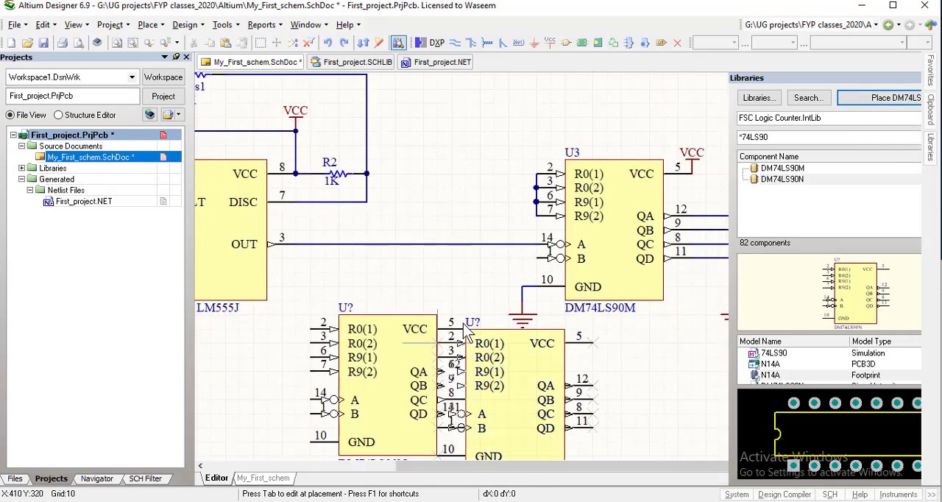
pyautogui.press('Escape')
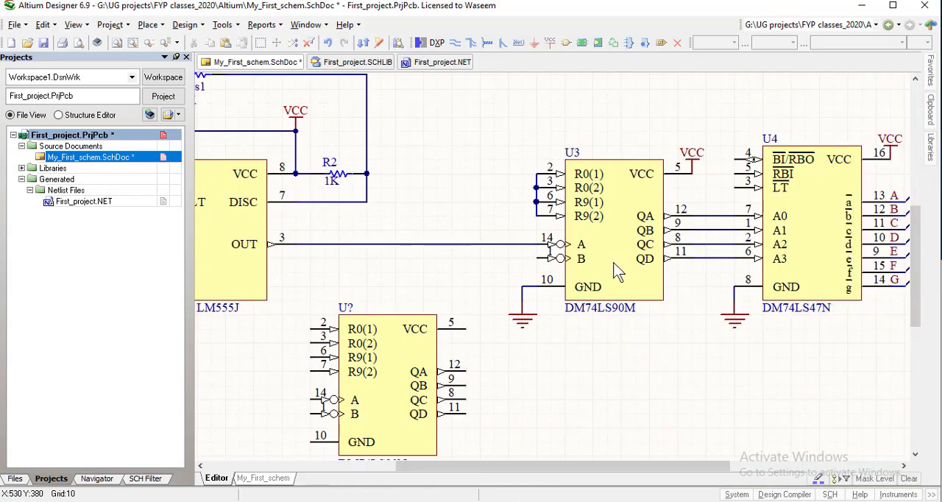
pyautogui.click(615, 265)
pyautogui.press('Delete')
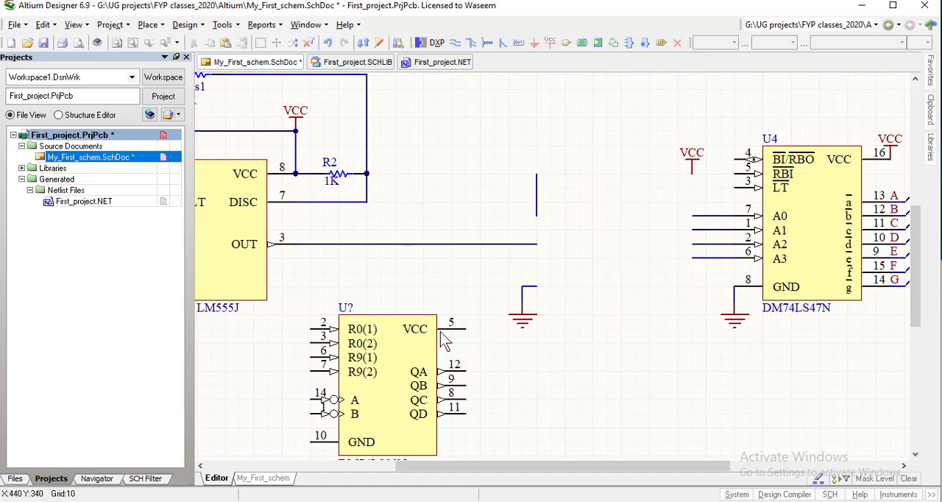
# Move the new DM74LS90N onto the open wire ends between the LM555J and U4 and set its designator to U3
pyautogui.moveTo(388, 382); pyautogui.dragTo(543, 252)
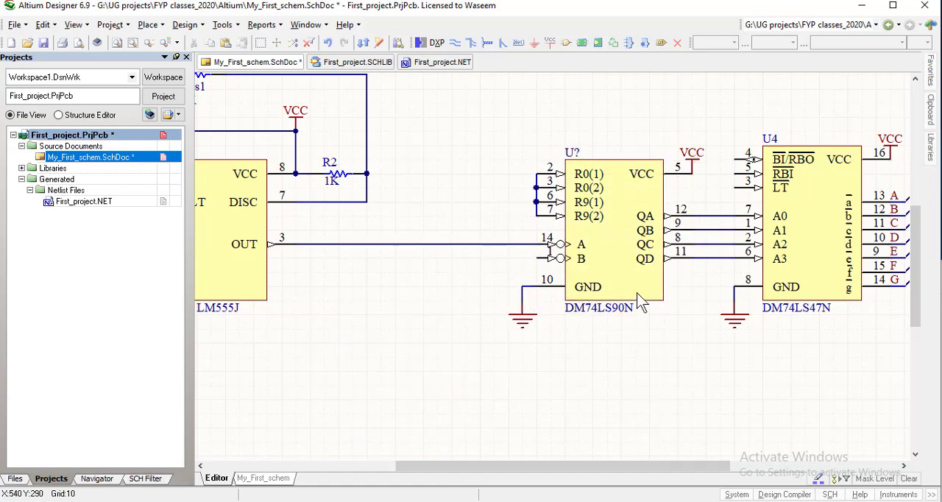
pyautogui.doubleClick(571, 152)
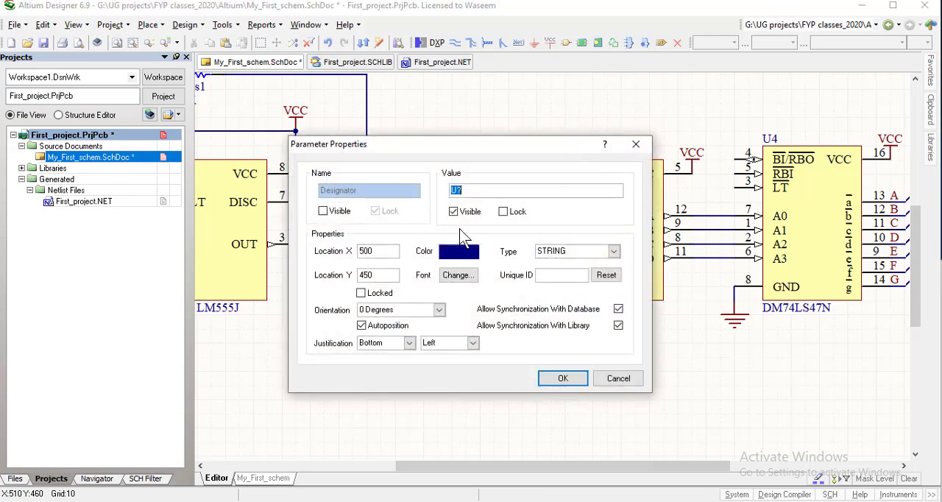
pyautogui.press('BackSpace')
pyautogui.click(563, 378)
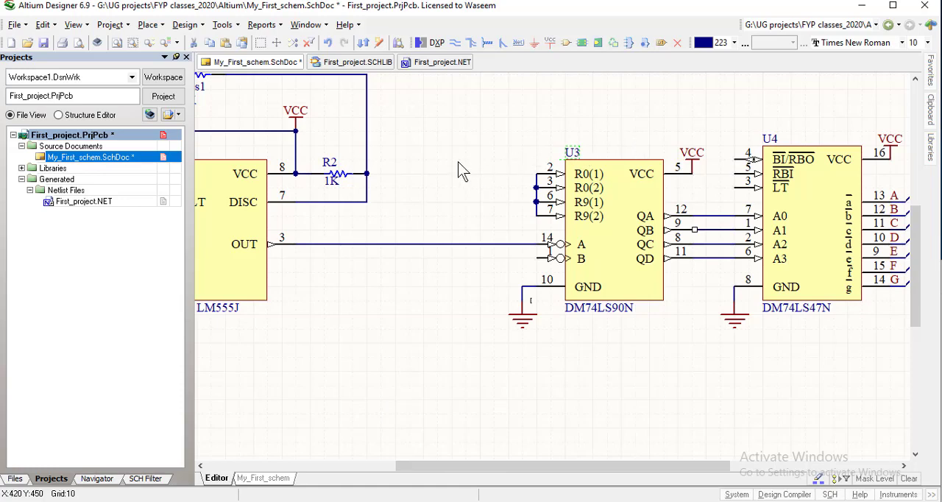
pyautogui.moveTo(660, 359); pyautogui.dragTo(551, 390, button='right')
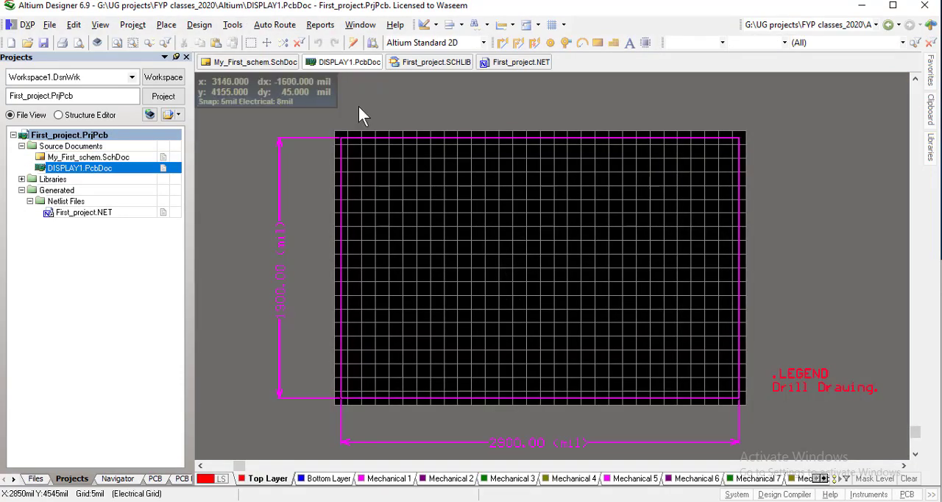
# Import the changes from First_project.PrjPcb into the DISPLAY1 board, validating and executing the whole change order
pyautogui.click(199, 24)
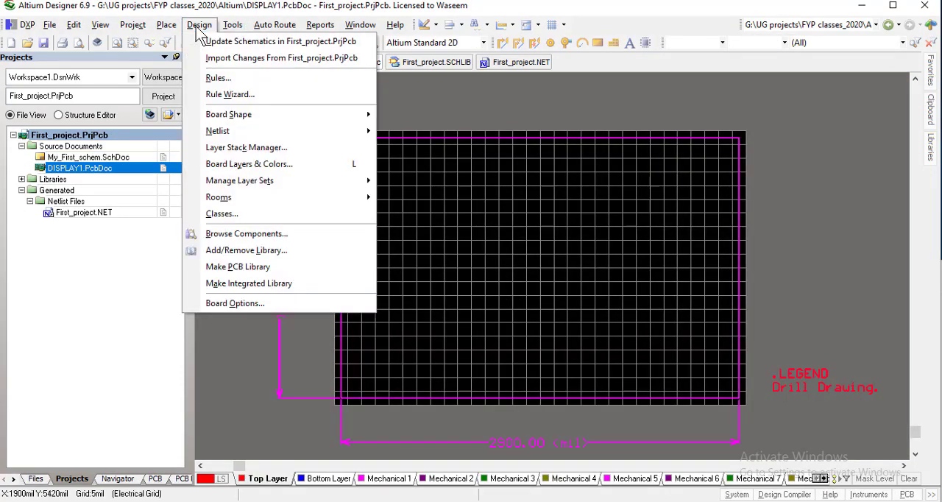
pyautogui.click(249, 57)
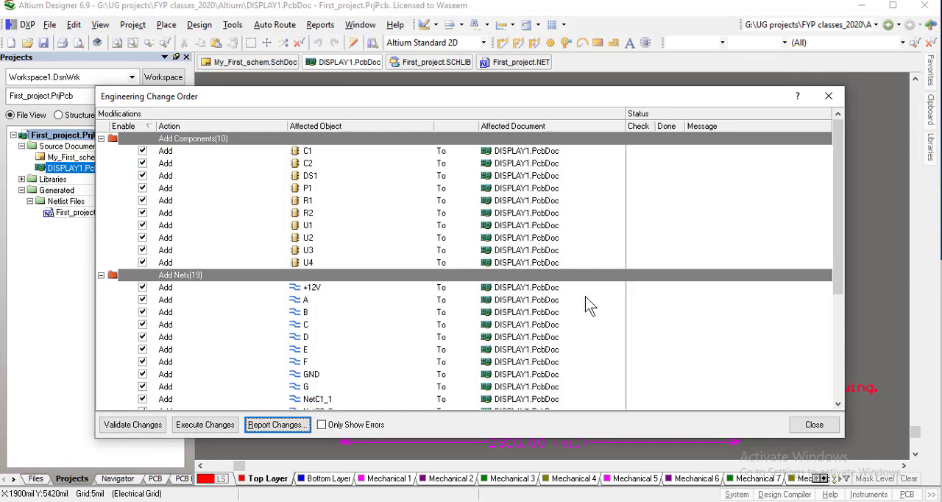
pyautogui.click(130, 427)
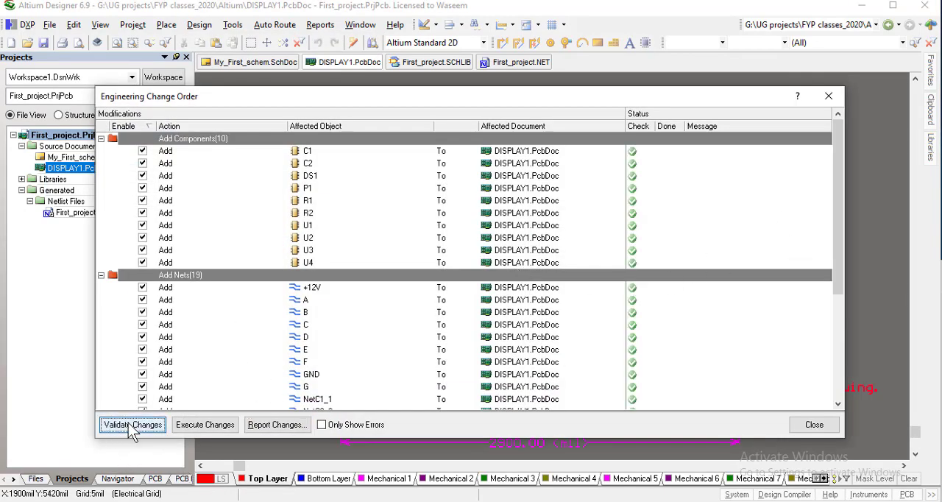
pyautogui.moveTo(836, 202); pyautogui.dragTo(838, 353)
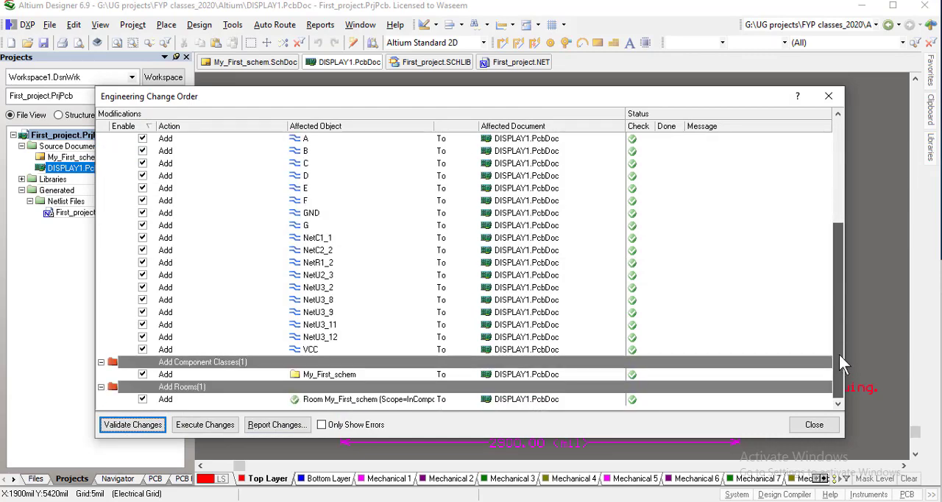
pyautogui.click(206, 425)
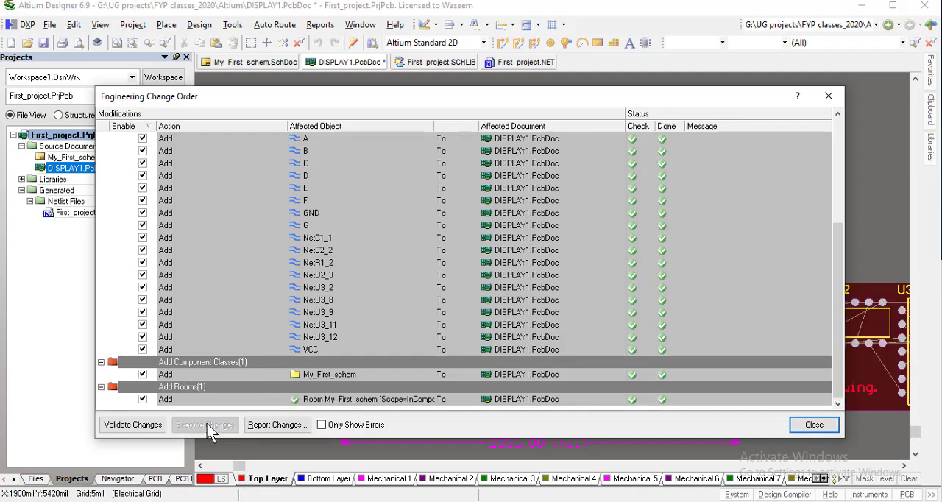
pyautogui.click(811, 425)
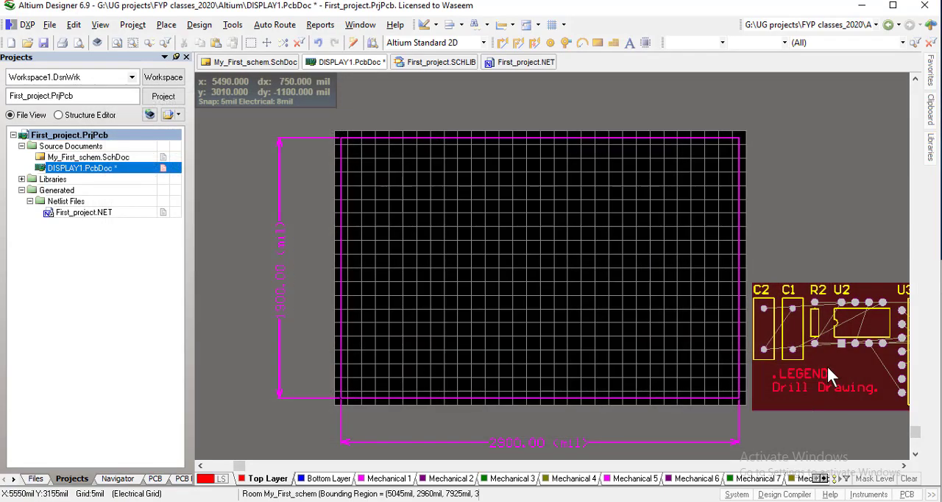
# Move the My_First_schem room with all its components inside the DISPLAY1 board outline, along the lower part of the board
pyautogui.moveTo(837, 383); pyautogui.dragTo(563, 355, button='right')
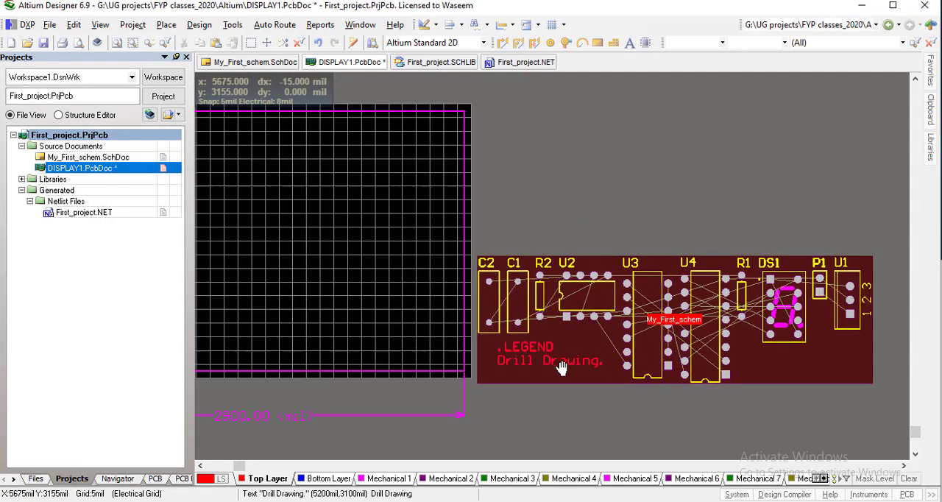
pyautogui.moveTo(447, 383); pyautogui.dragTo(710, 372, button='right')
pyautogui.moveTo(718, 356); pyautogui.dragTo(297, 343)
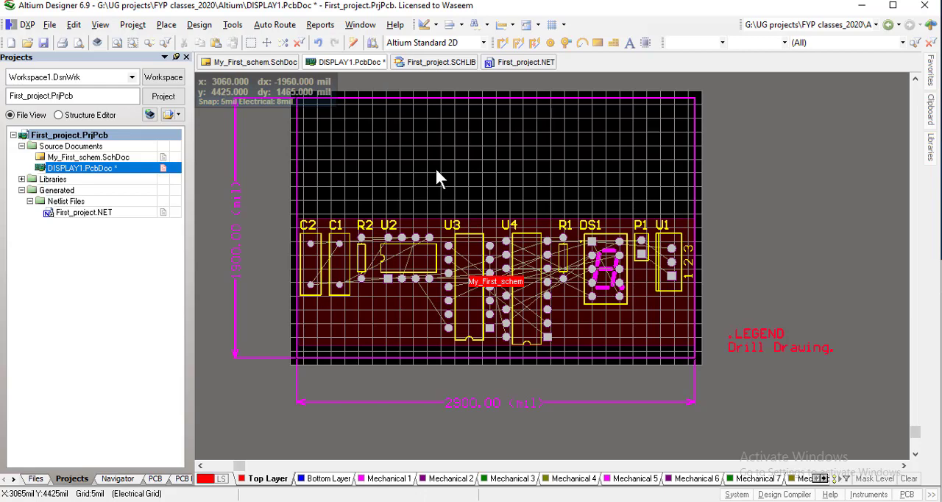
# Examine the coordinates of the board's lower-left corner and the surrounding outline lines up close
pyautogui.moveTo(436, 177); pyautogui.dragTo(550, 203, button='right')
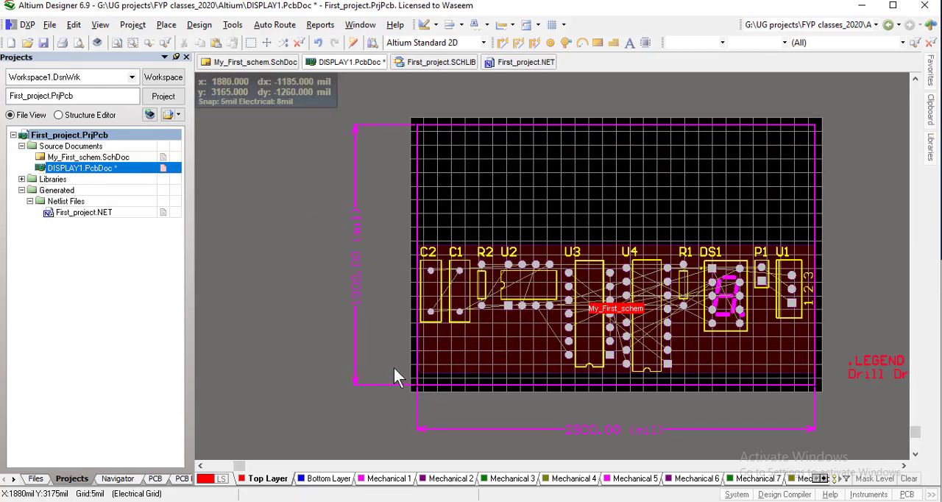
pyautogui.moveTo(393, 348); pyautogui.dragTo(405, 286, button='right')
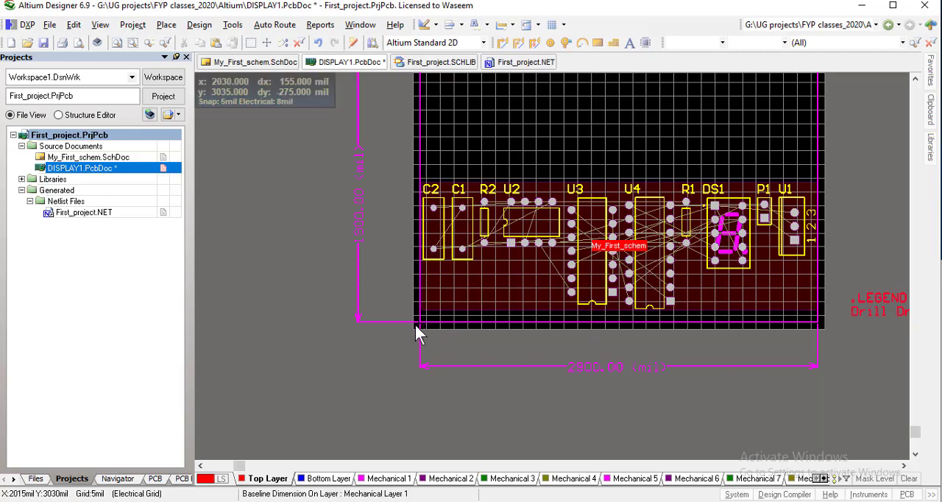
pyautogui.keyDown('ctrl'); pyautogui.scroll(4, 417, 322); pyautogui.keyUp('ctrl')
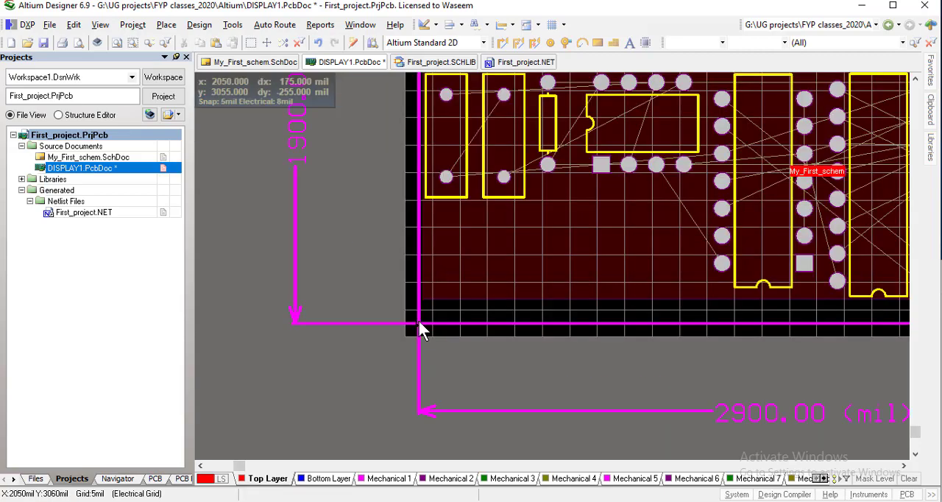
pyautogui.keyDown('ctrl'); pyautogui.scroll(4, 421, 323); pyautogui.keyUp('ctrl')
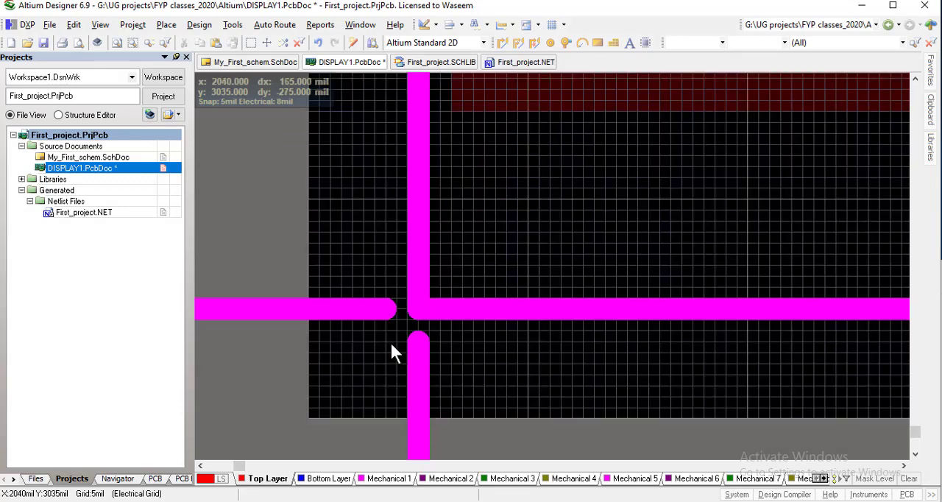
pyautogui.press('shift')
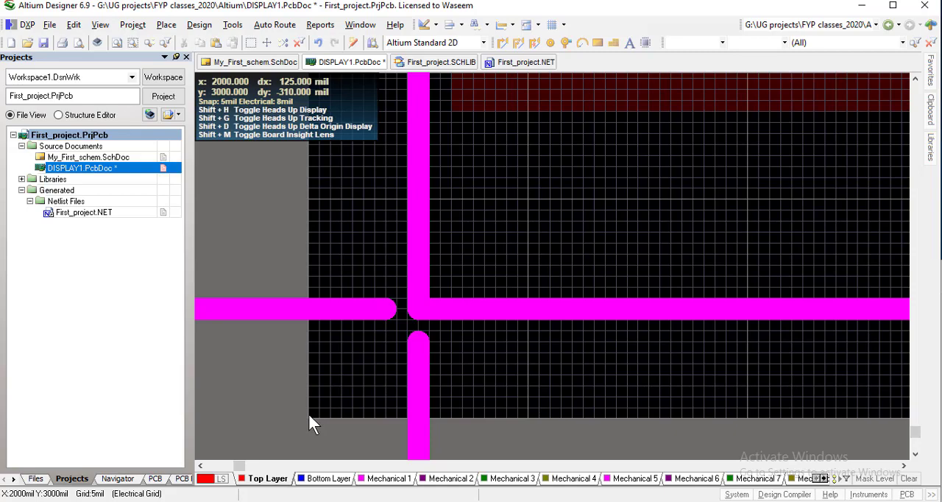
pyautogui.moveTo(451, 229); pyautogui.dragTo(456, 276, button='right')
# Examine the coordinates of the board's upper-left corner and its left edge up close
pyautogui.keyDown('ctrl'); pyautogui.scroll(-2, 455, 270); pyautogui.keyUp('ctrl')
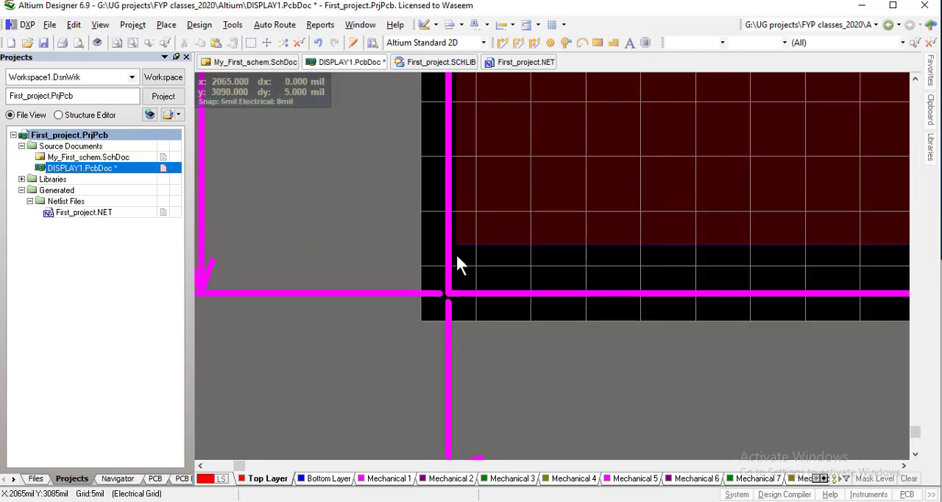
pyautogui.keyDown('ctrl'); pyautogui.scroll(-4, 420, 316); pyautogui.keyUp('ctrl')
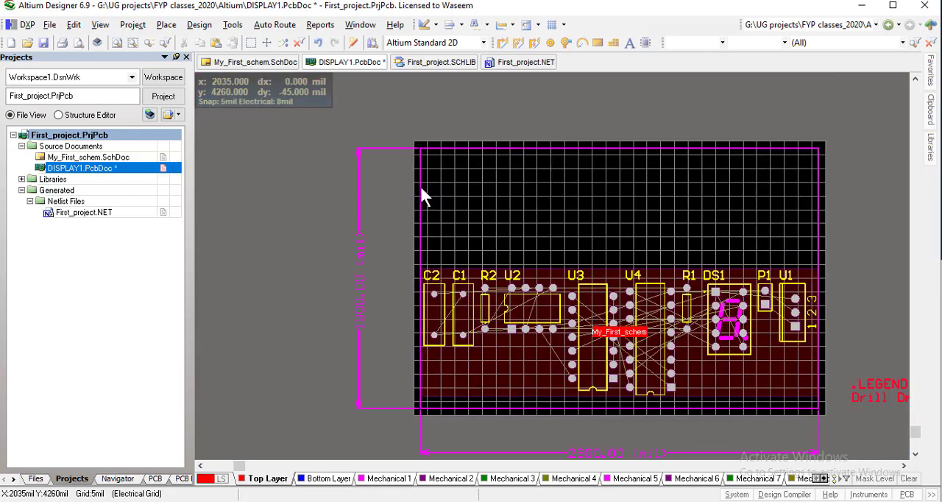
pyautogui.keyDown('ctrl'); pyautogui.scroll(3, 414, 147); pyautogui.keyUp('ctrl')
pyautogui.keyDown('ctrl'); pyautogui.scroll(2, 398, 110); pyautogui.keyUp('ctrl')
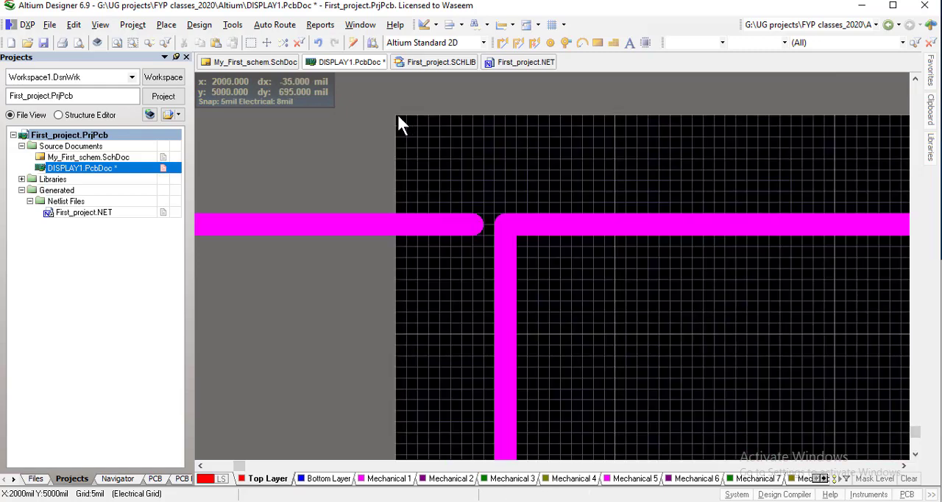
pyautogui.press('shift')
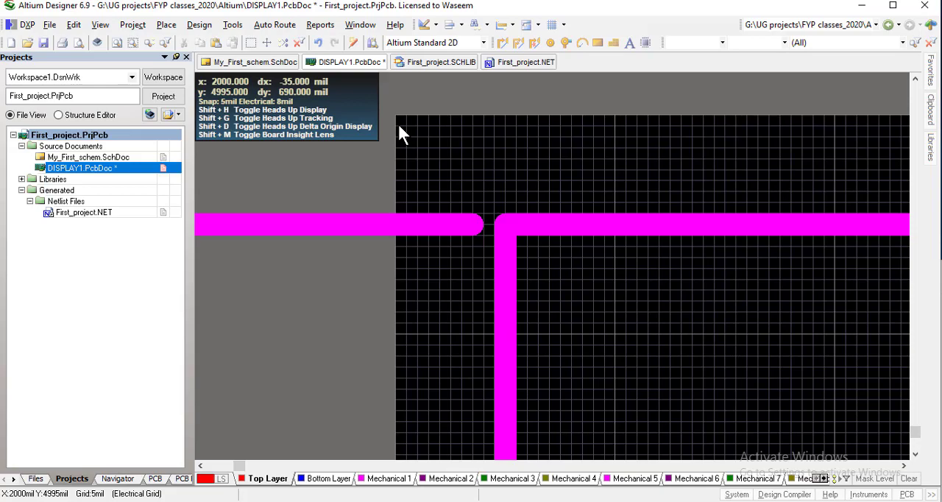
pyautogui.moveTo(387, 311); pyautogui.dragTo(386, 193, button='right')
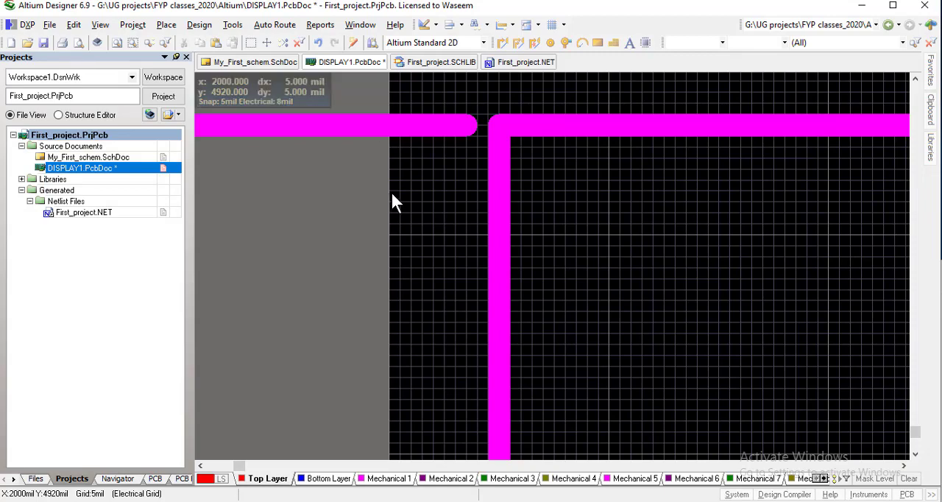
pyautogui.keyDown('ctrl'); pyautogui.scroll(-3, 393, 196); pyautogui.keyUp('ctrl')
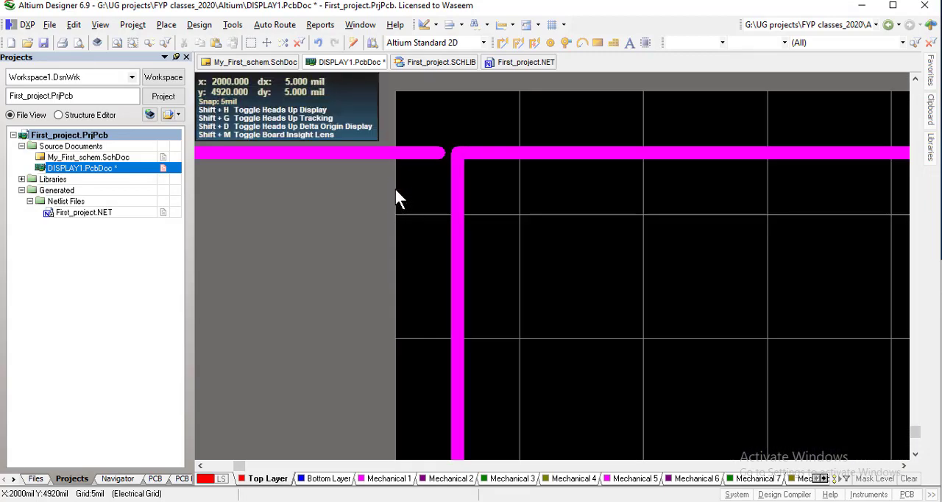
pyautogui.keyDown('ctrl'); pyautogui.scroll(-1, 394, 188); pyautogui.keyUp('ctrl')
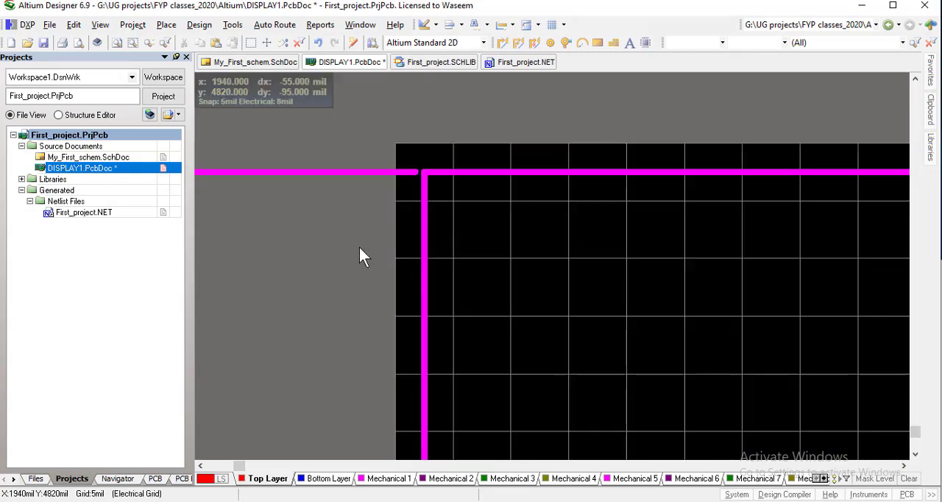
# Move the board shape's upper-left vertex straight down 500 mil to X 2000, Y 4500 mil
pyautogui.moveTo(355, 240); pyautogui.dragTo(328, 151, button='right')
pyautogui.click(198, 24)
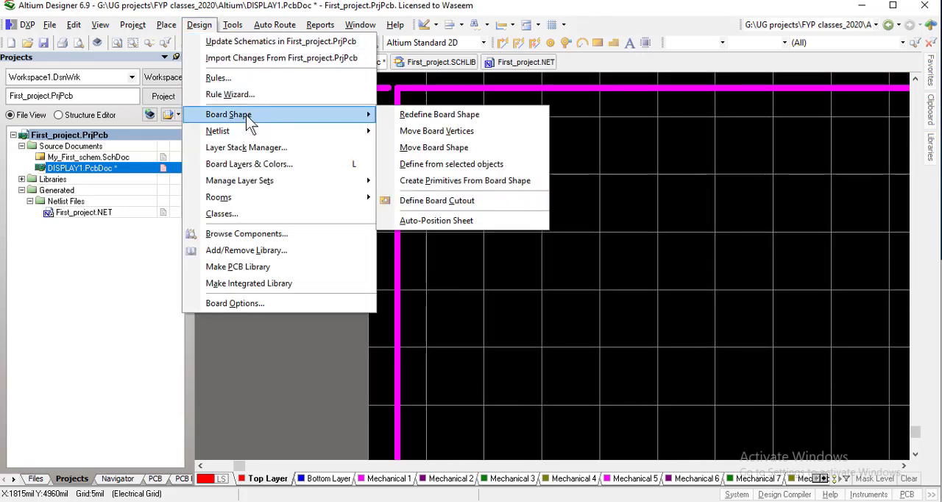
pyautogui.moveTo(291, 115)
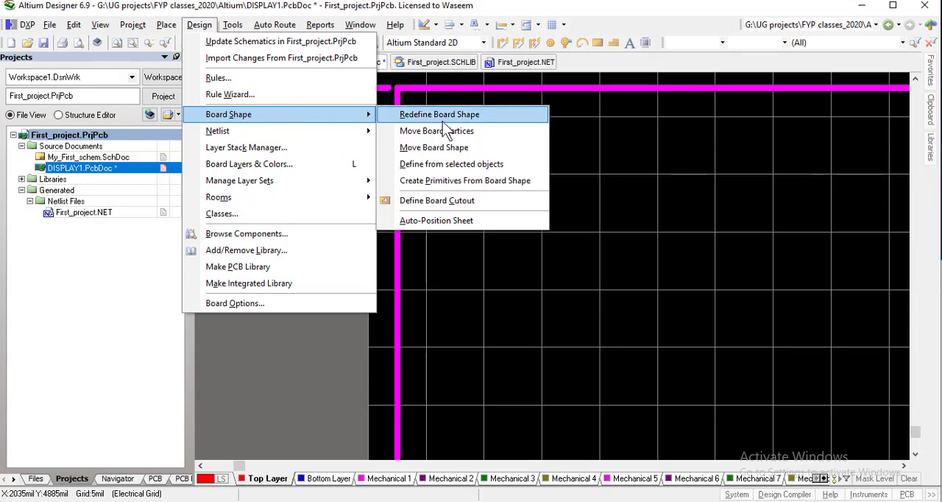
pyautogui.click(450, 133)
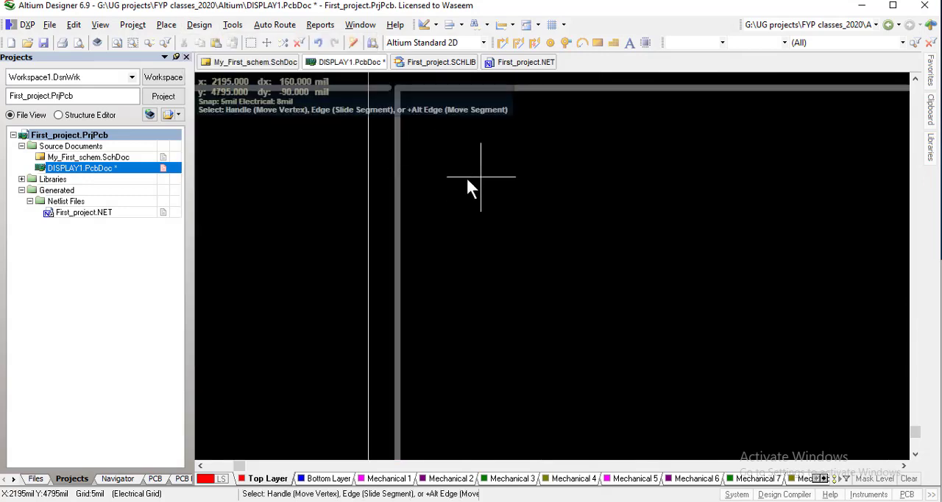
pyautogui.press('pagedown')
pyautogui.press('pagedown')
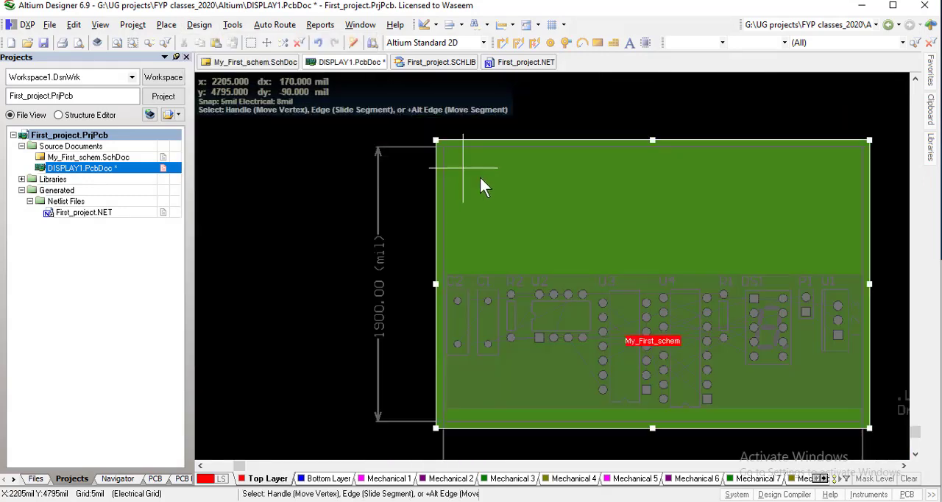
pyautogui.press('pageup')
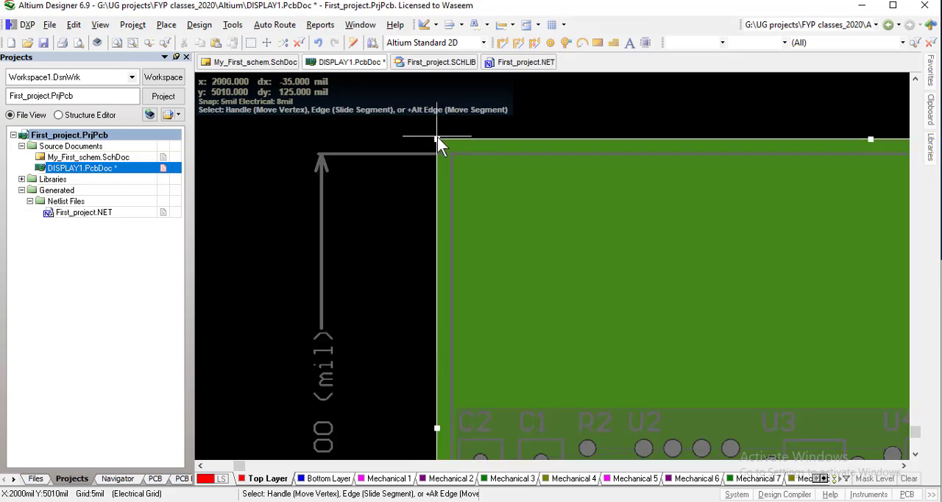
pyautogui.click(437, 139)
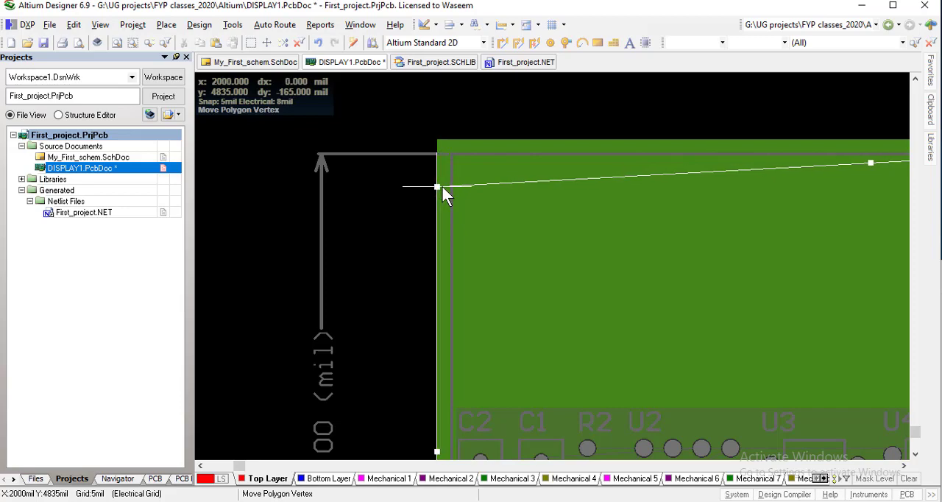
pyautogui.press('Down')
pyautogui.press('Down')
pyautogui.press('Down')
pyautogui.press('Down')
pyautogui.press('Down')
pyautogui.press('Down')
pyautogui.press('Down')
pyautogui.press('Down')
pyautogui.press('Down')
pyautogui.press('Down')
pyautogui.press('Down')
pyautogui.press('Down')
pyautogui.press('Down')
pyautogui.press('Down')
pyautogui.press('Down')
pyautogui.press('Down')
pyautogui.press('Down')
pyautogui.press('Down')
pyautogui.press('Down')
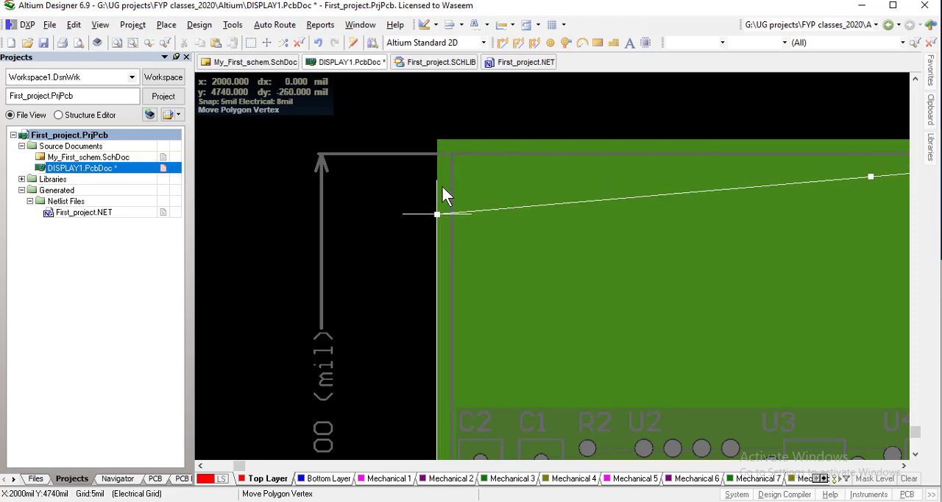
pyautogui.press('Down')
pyautogui.press('Down')
pyautogui.press('Down')
pyautogui.press('Down')
pyautogui.press('Down')
pyautogui.press('Down')
pyautogui.press('Down')
pyautogui.press('Down')
pyautogui.press('Down')
pyautogui.press('Down')
pyautogui.press('Down')
pyautogui.press('Down')
pyautogui.press('Down')
pyautogui.press('Down')
pyautogui.press('Down')
pyautogui.press('Down')
pyautogui.press('Down')
pyautogui.press('Down')
pyautogui.press('Down')
pyautogui.press('Down')
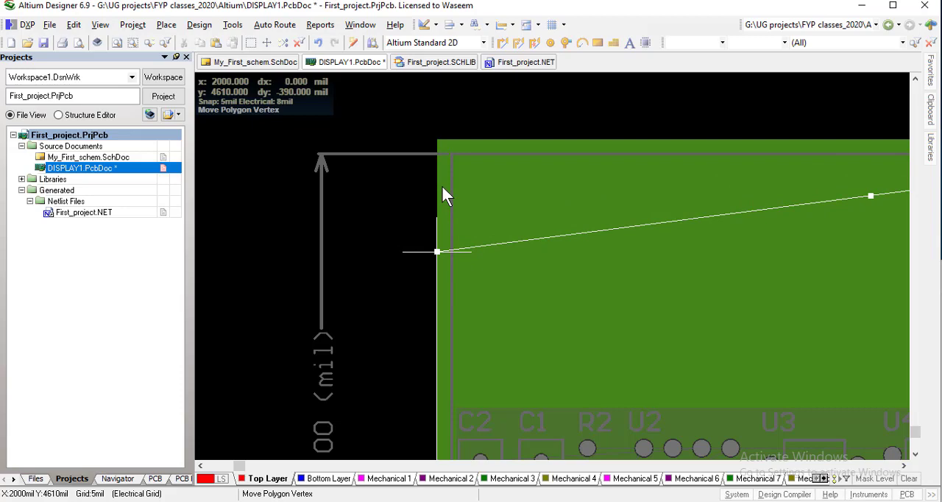
pyautogui.press('Down')
pyautogui.press('Down')
pyautogui.press('Down')
pyautogui.press('Down')
pyautogui.press('Down')
pyautogui.press('Down')
pyautogui.press('Down')
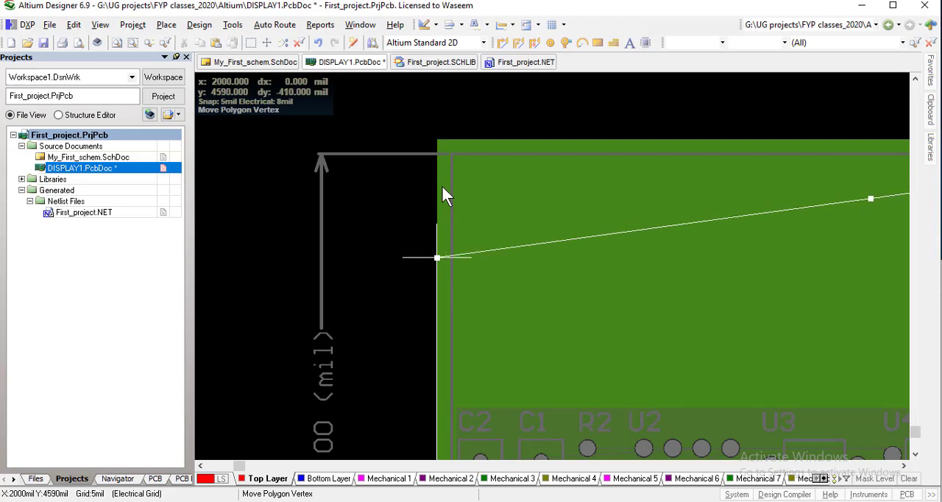
pyautogui.press('Down')
pyautogui.press('Down')
pyautogui.press('Down')
pyautogui.press('Down')
pyautogui.press('Down')
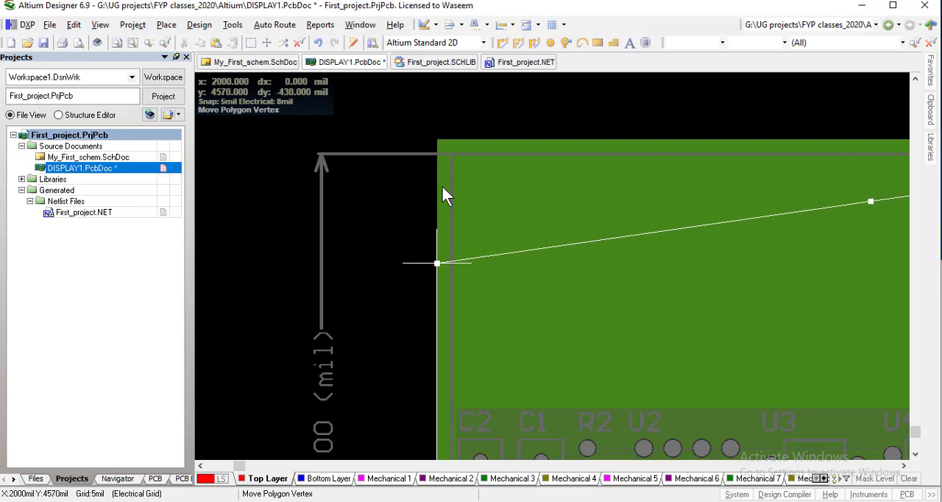
pyautogui.press('Down')
pyautogui.press('Down')
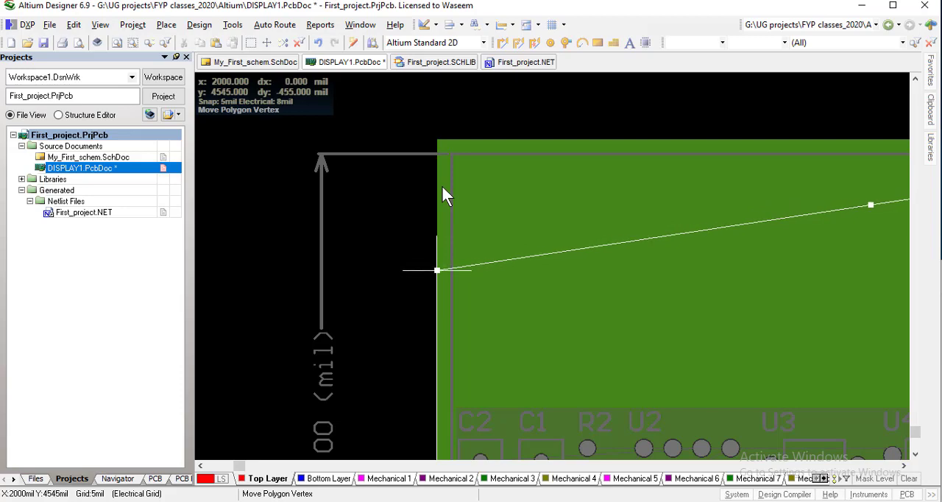
pyautogui.press('Down')
pyautogui.press('Down')
pyautogui.press('Down')
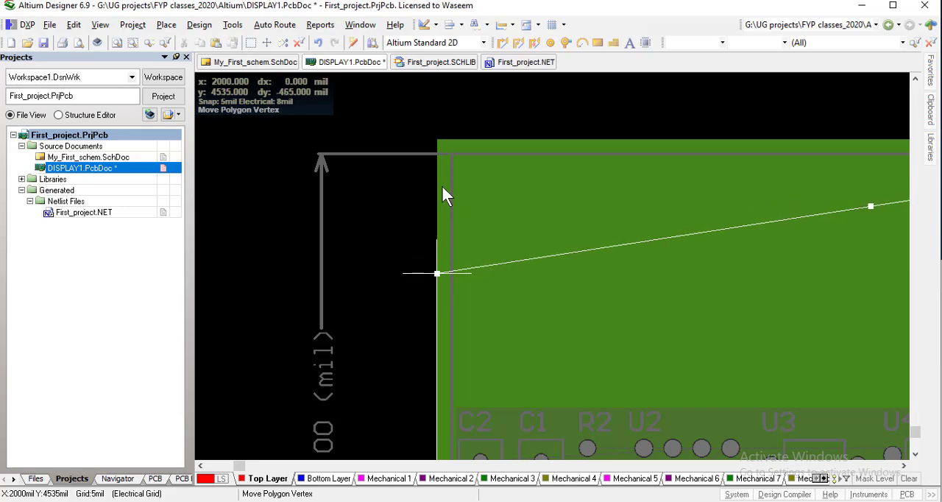
pyautogui.press('Down')
pyautogui.press('Down')
pyautogui.press('Down')
pyautogui.press('Down')
pyautogui.press('Down')
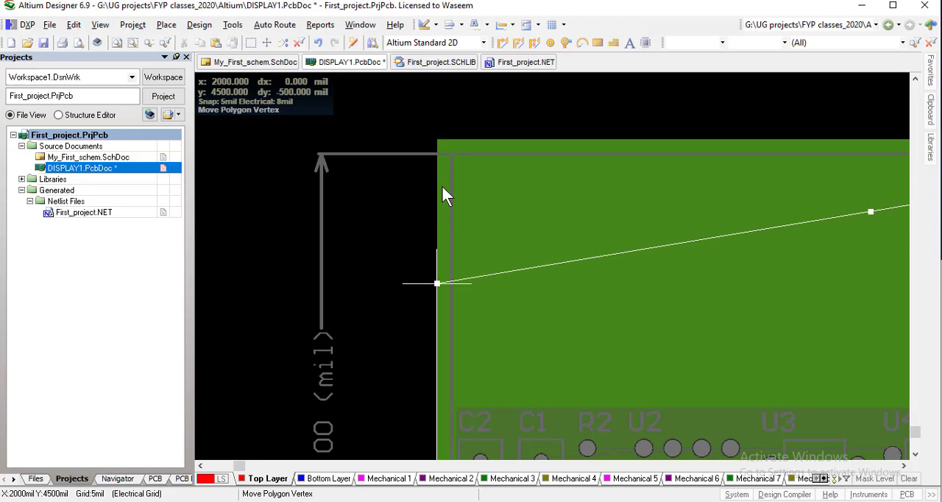
pyautogui.press('Return')
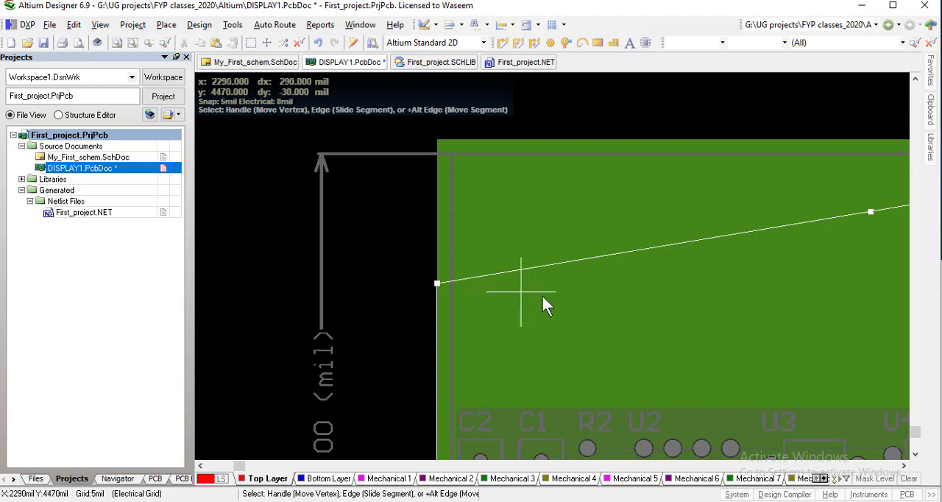
# Move the board shape's upper-right vertex straight down to X 5000, Y 4500 mil and finish the vertex editing
pyautogui.moveTo(760, 324); pyautogui.dragTo(434, 229, button='right')
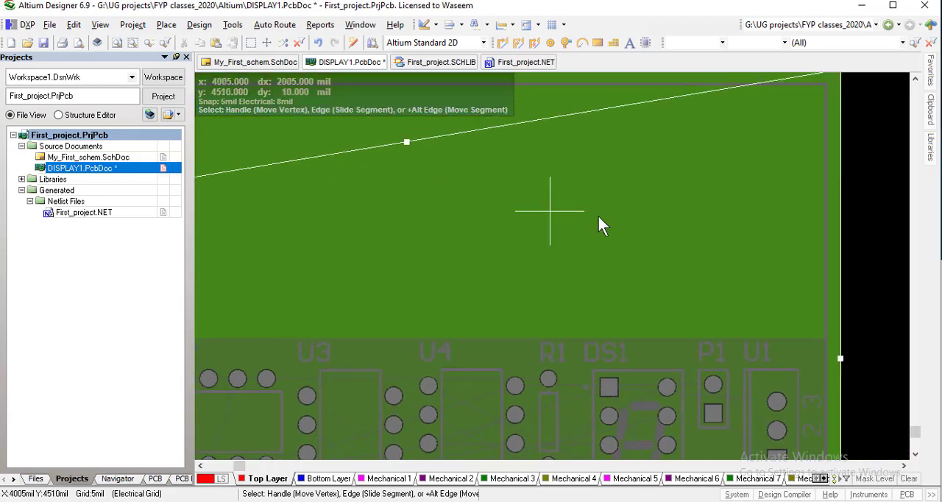
pyautogui.moveTo(739, 229); pyautogui.dragTo(386, 290, button='right')
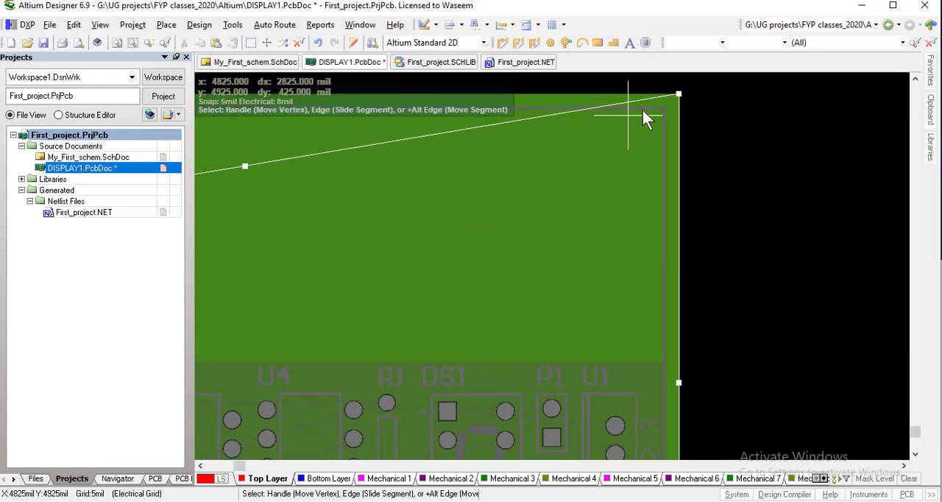
pyautogui.click(680, 95)
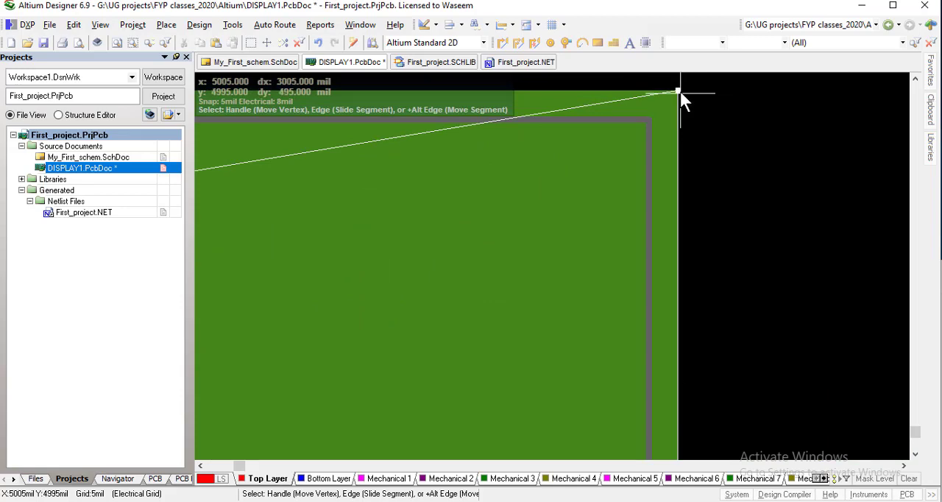
pyautogui.click(678, 93)
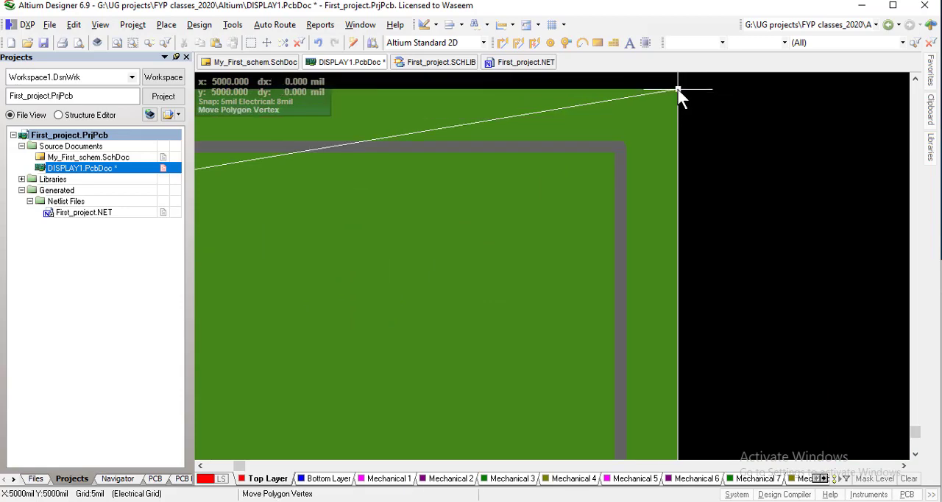
pyautogui.scroll(-3, 679, 118)
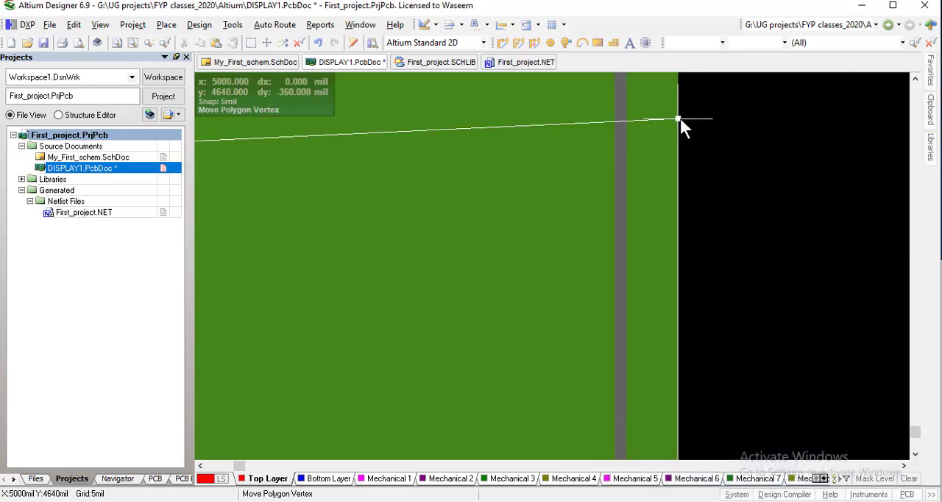
pyautogui.scroll(4, 680, 125)
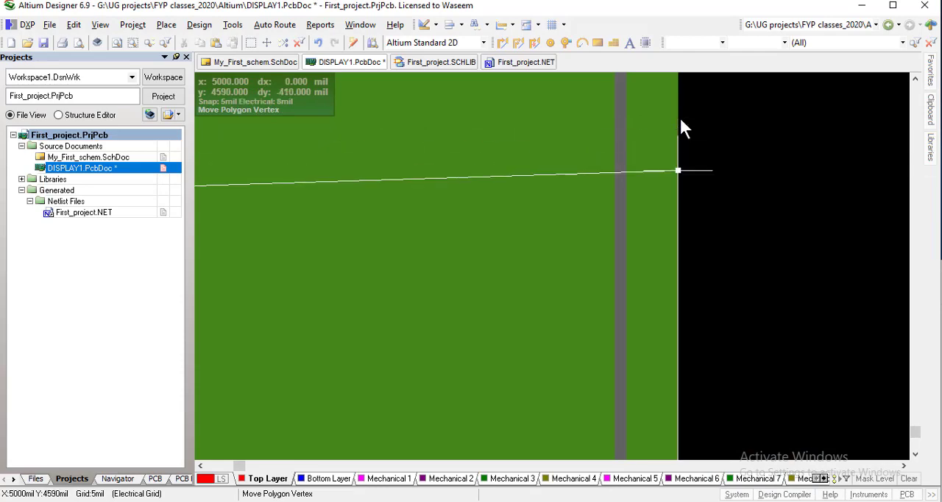
pyautogui.press('Down')
pyautogui.press('Down')
pyautogui.press('Down')
pyautogui.press('Down')
pyautogui.press('Down')
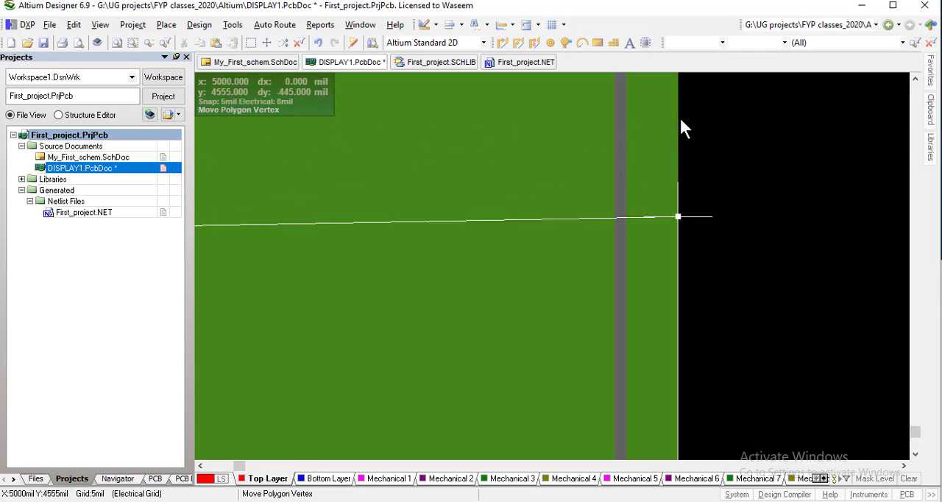
pyautogui.press('Down')
pyautogui.press('Down')
pyautogui.press('Down')
pyautogui.press('Down')
pyautogui.press('Down')
pyautogui.press('Down')
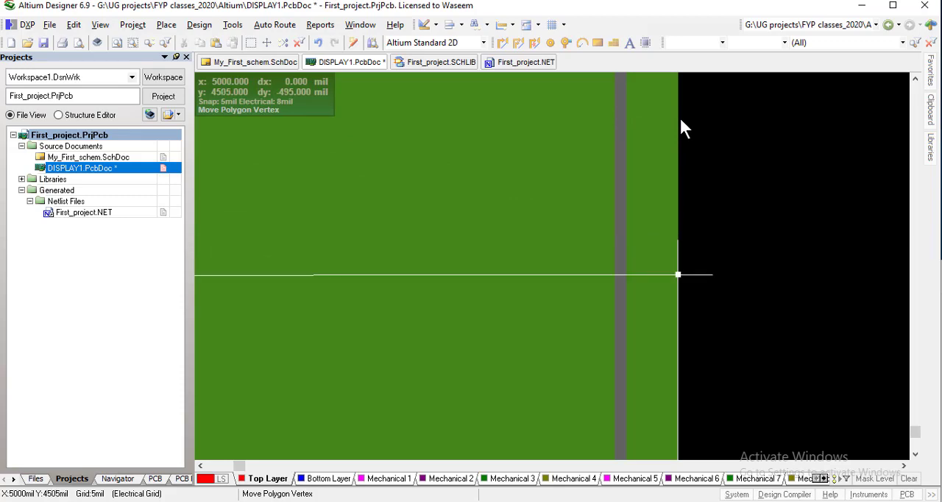
pyautogui.press('Down')
pyautogui.press('Return')
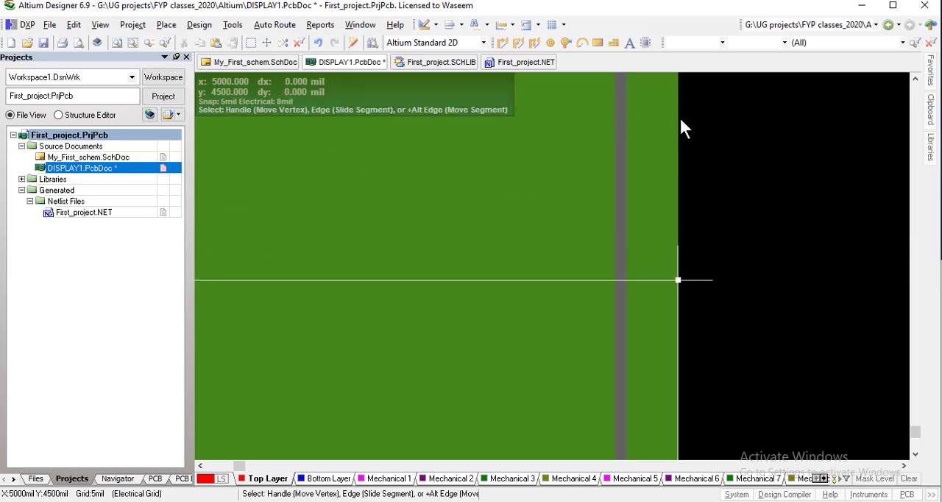
pyautogui.rightClick(702, 266)
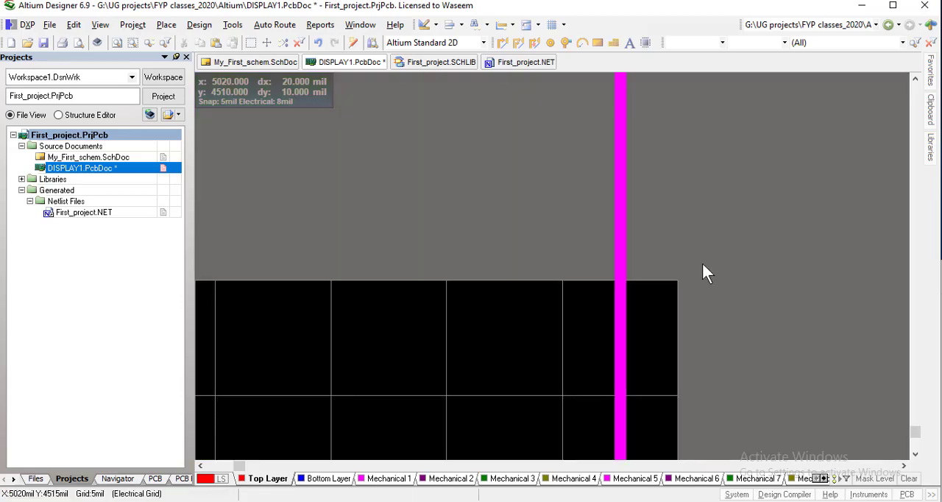
# Examine the resized board around the placed components and compare it with the old keep-out outline and its upper track
pyautogui.keyDown('ctrl'); pyautogui.scroll(-1, 687, 263); pyautogui.keyUp('ctrl')
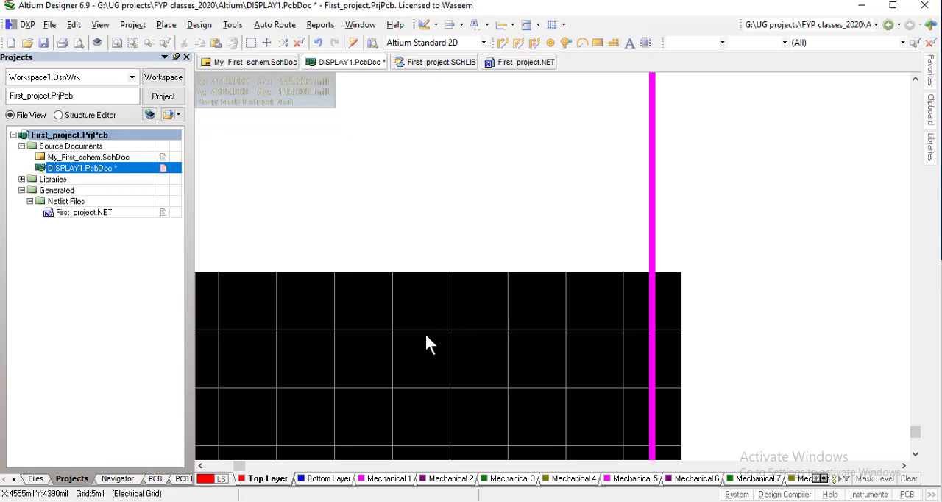
pyautogui.keyDown('ctrl'); pyautogui.scroll(-1, 425, 334); pyautogui.keyUp('ctrl')
pyautogui.keyDown('ctrl'); pyautogui.scroll(-1, 426, 342); pyautogui.keyUp('ctrl')
pyautogui.moveTo(375, 343); pyautogui.dragTo(570, 189, button='right')
pyautogui.keyDown('ctrl'); pyautogui.scroll(4, 286, 387); pyautogui.keyUp('ctrl')
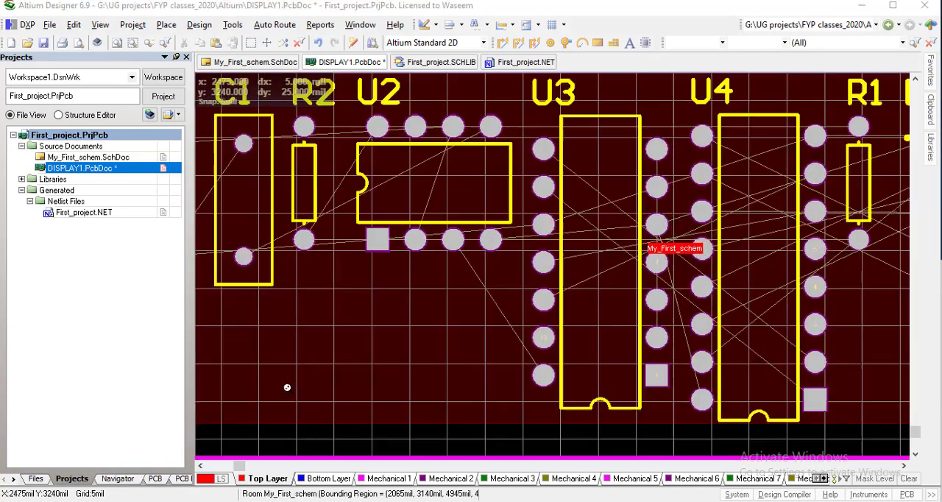
pyautogui.keyDown('ctrl'); pyautogui.scroll(-4, 283, 378); pyautogui.keyUp('ctrl')
pyautogui.keyDown('ctrl'); pyautogui.scroll(-1, 282, 377); pyautogui.keyUp('ctrl')
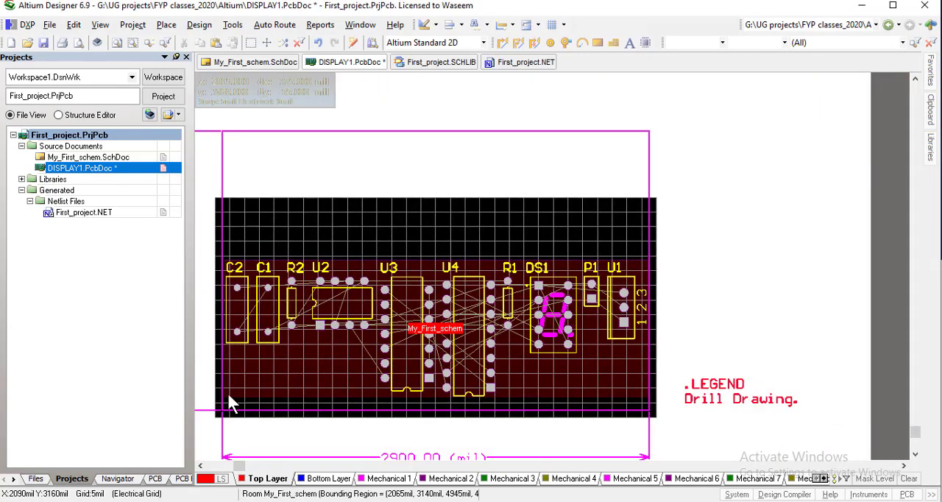
pyautogui.keyDown('ctrl'); pyautogui.scroll(-1, 255, 395); pyautogui.keyUp('ctrl')
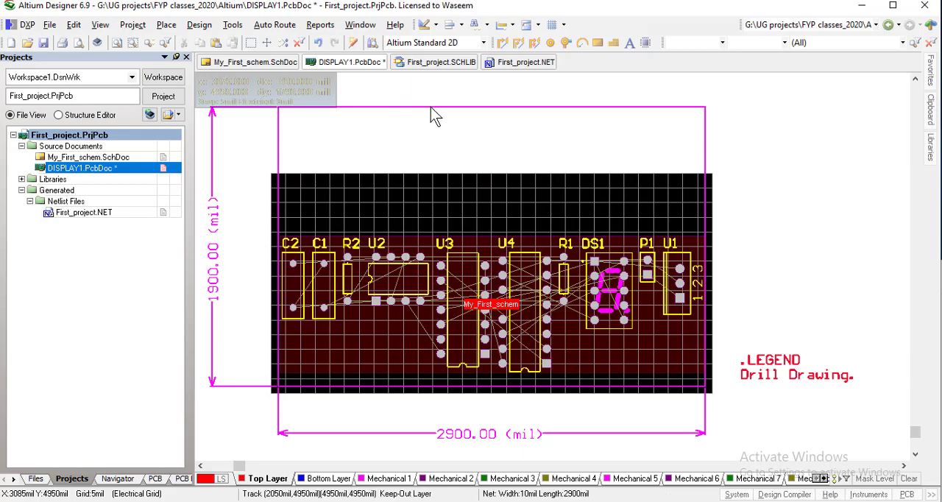
pyautogui.click(458, 107)
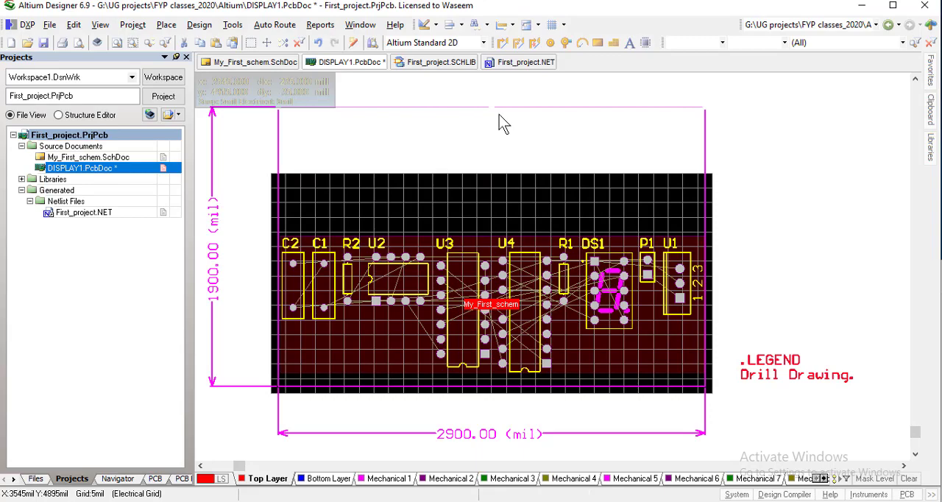
pyautogui.click(261, 147)
# Create 10 mil Keep-Out Layer primitives from the board shape definition edges, replacing the layer's existing lines and deleting the old dimensions
pyautogui.click(198, 25)
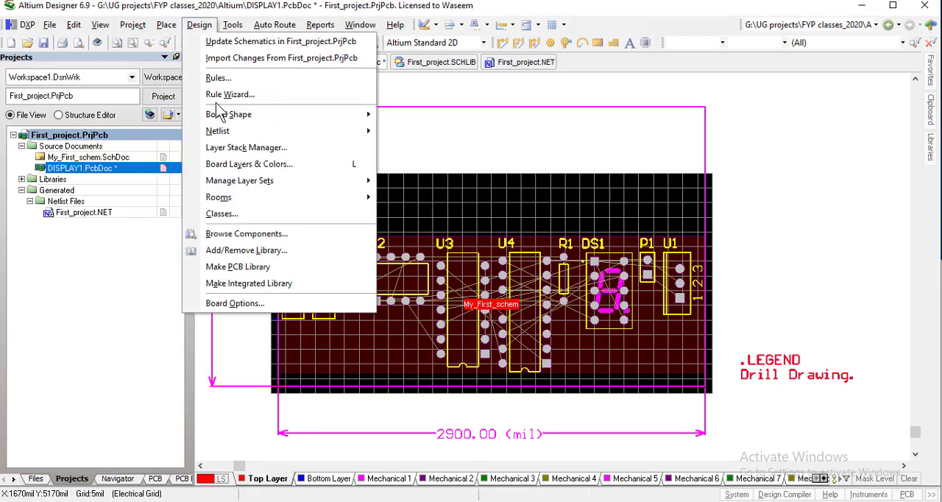
pyautogui.moveTo(228, 120)
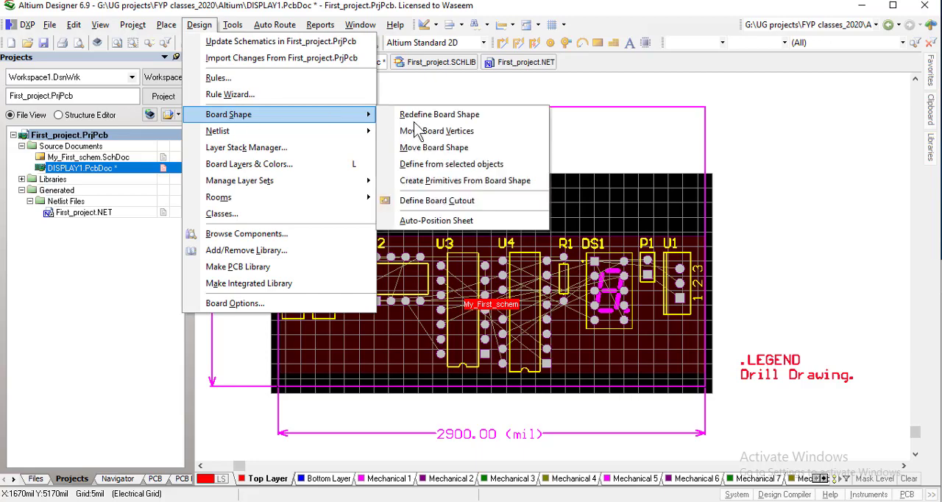
pyautogui.click(463, 180)
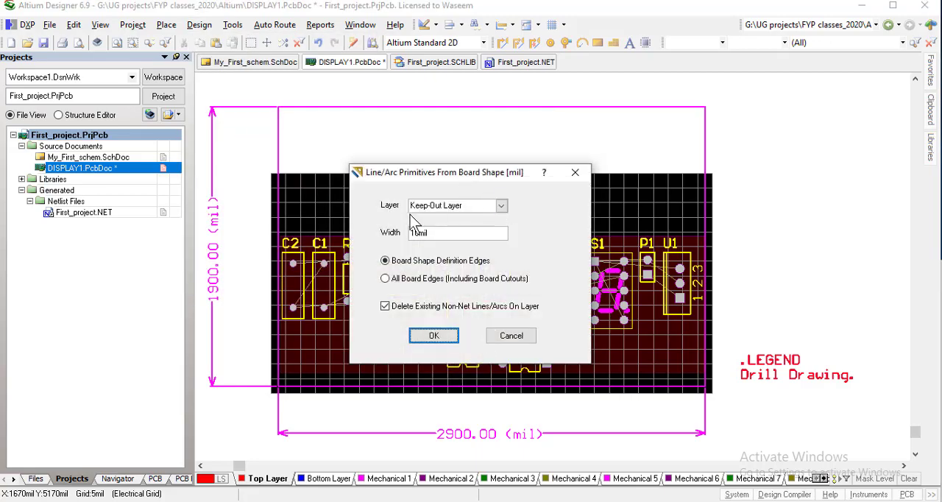
pyautogui.click(434, 336)
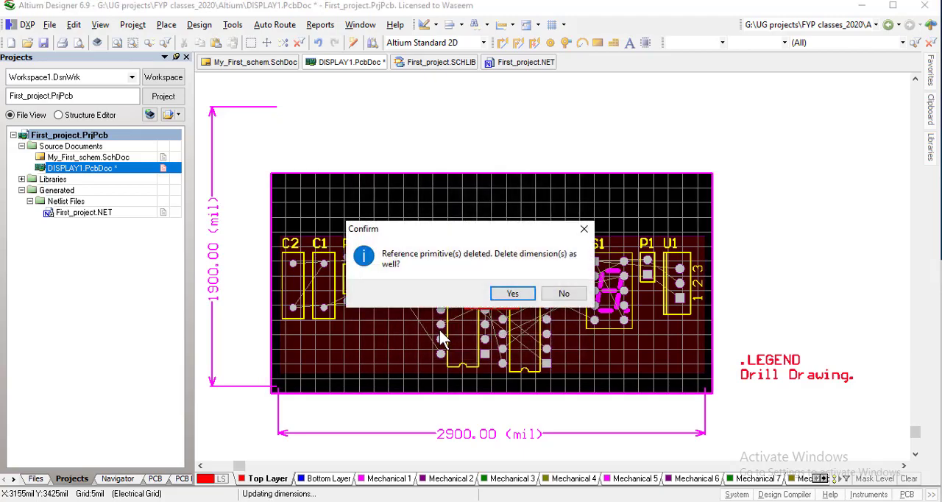
pyautogui.click(523, 294)
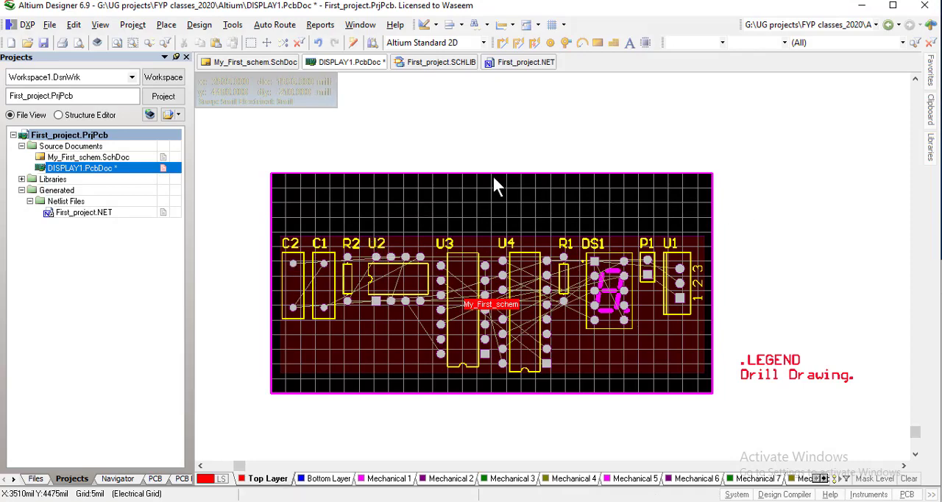
pyautogui.keyDown('ctrl'); pyautogui.scroll(5, 493, 176); pyautogui.keyUp('ctrl')
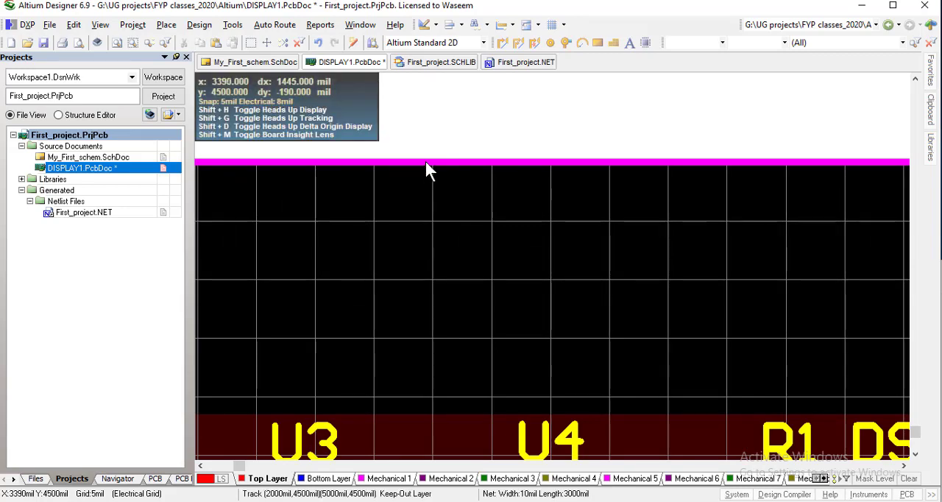
# Examine the regenerated keep-out outline along the board's upper, left and lower edges around the placed components
pyautogui.moveTo(450, 163); pyautogui.dragTo(582, 162, button='right')
pyautogui.keyDown('ctrl'); pyautogui.scroll(-2, 582, 160); pyautogui.keyUp('ctrl')
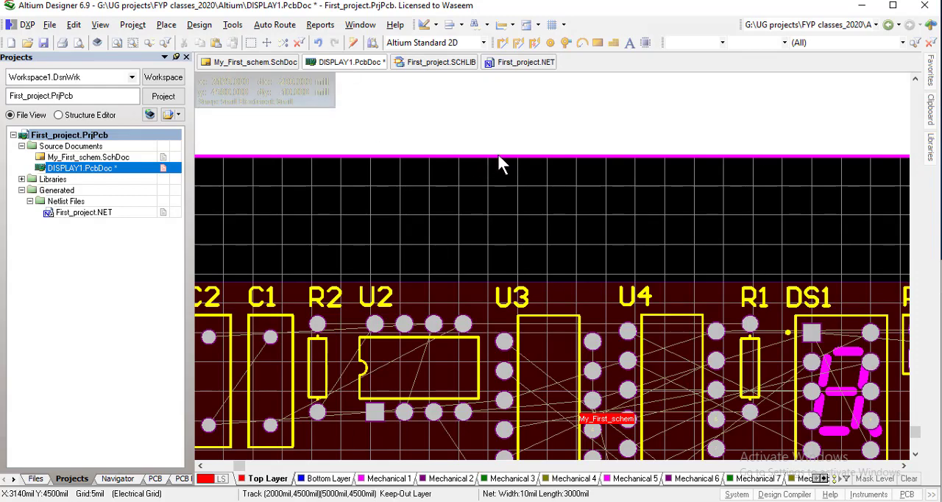
pyautogui.moveTo(390, 220); pyautogui.dragTo(664, 186, button='right')
pyautogui.moveTo(372, 241); pyautogui.dragTo(350, 223, button='right')
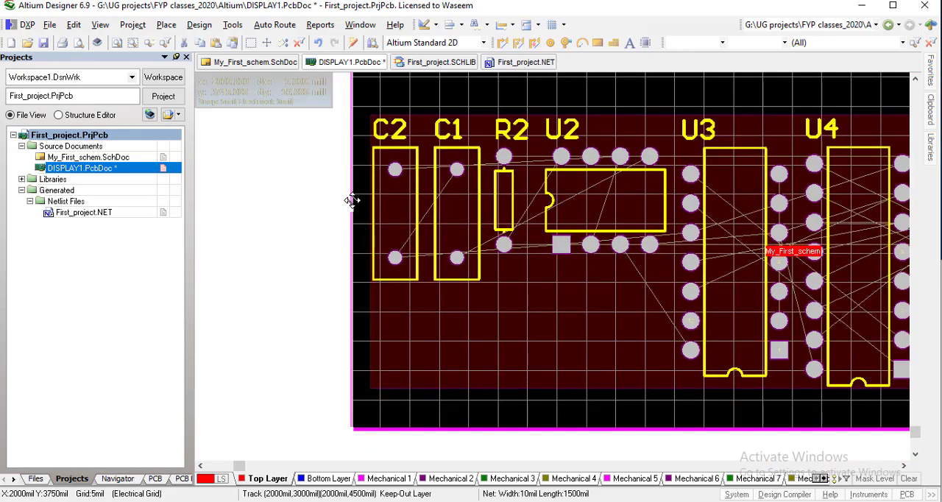
pyautogui.scroll(-2, 352, 182)
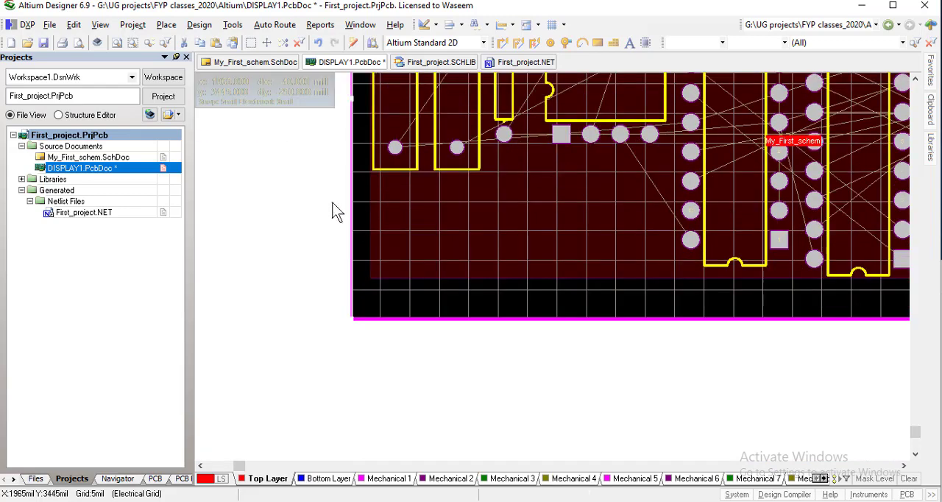
pyautogui.keyDown('ctrl'); pyautogui.scroll(-1, 329, 207); pyautogui.keyUp('ctrl')
pyautogui.keyDown('ctrl'); pyautogui.scroll(-1, 329, 214); pyautogui.keyUp('ctrl')
pyautogui.moveTo(330, 213); pyautogui.dragTo(272, 320, button='right')
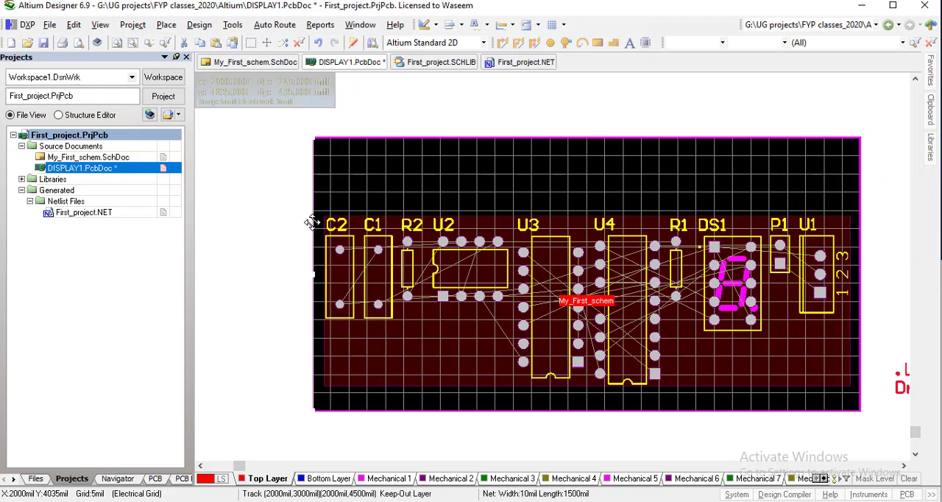
# Move the left keep-out track 50 mil inward from the board edge to X 2050 mil
pyautogui.moveTo(312, 222); pyautogui.dragTo(314, 222)
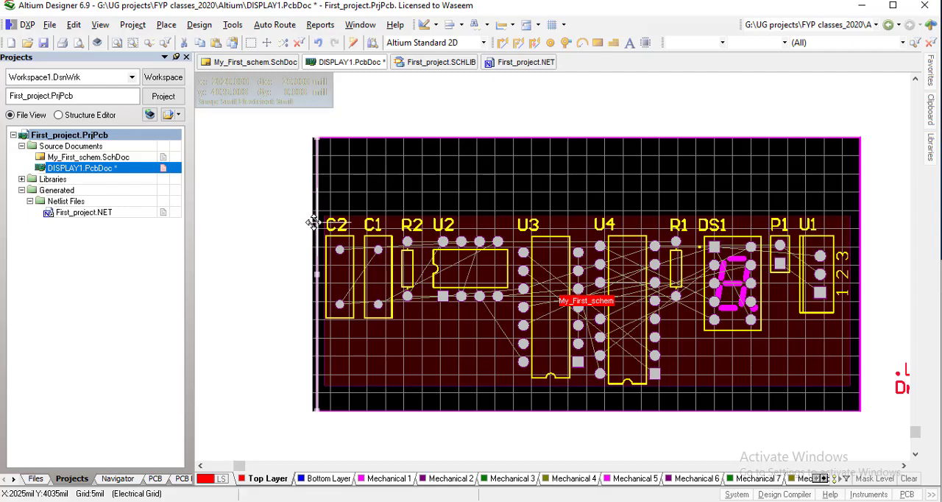
pyautogui.press('Right')
pyautogui.press('Right')
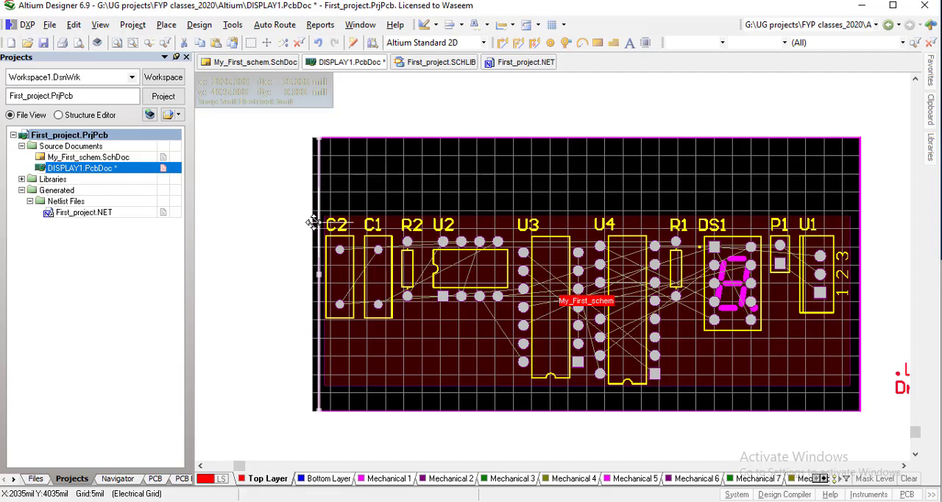
pyautogui.press('Right')
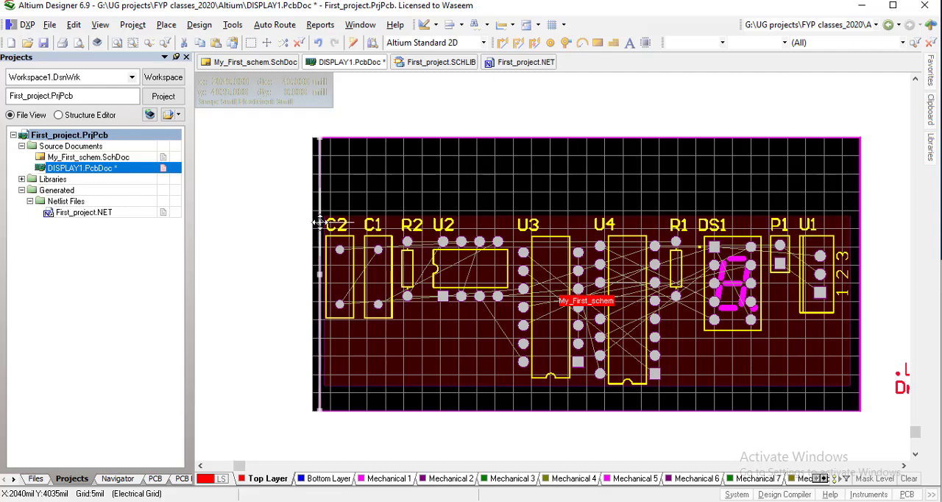
pyautogui.press('Right')
pyautogui.press('Right')
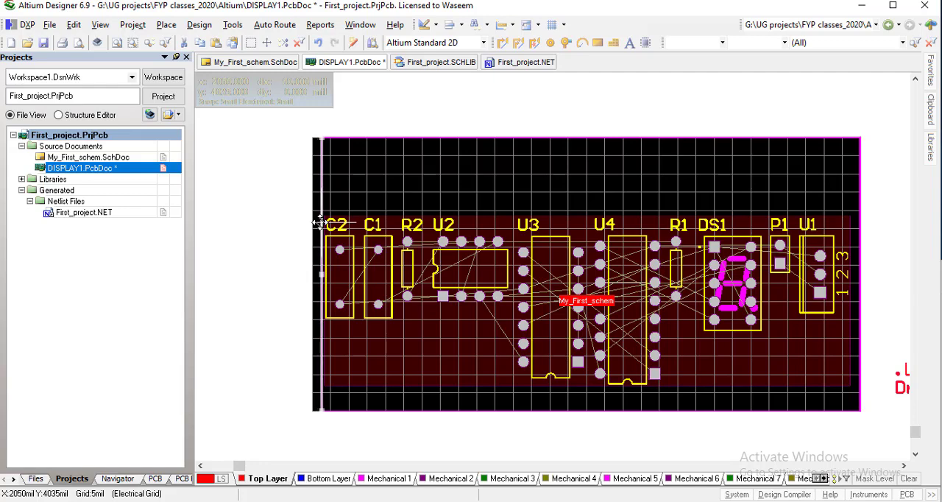
pyautogui.moveTo(319, 222); pyautogui.dragTo(320, 222)
pyautogui.click(263, 237)
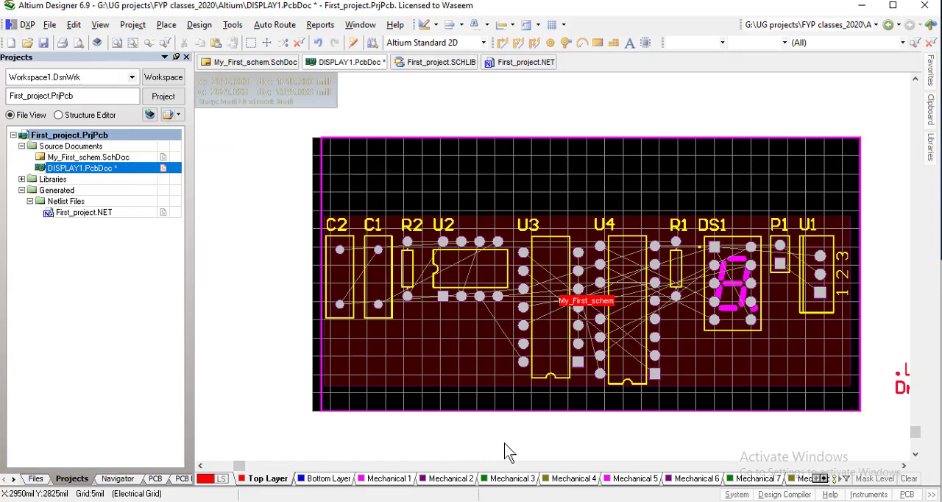
# Move the lower keep-out track 50 mil inward from the board edge to Y 3050 mil
pyautogui.moveTo(524, 443); pyautogui.dragTo(438, 369, button='right')
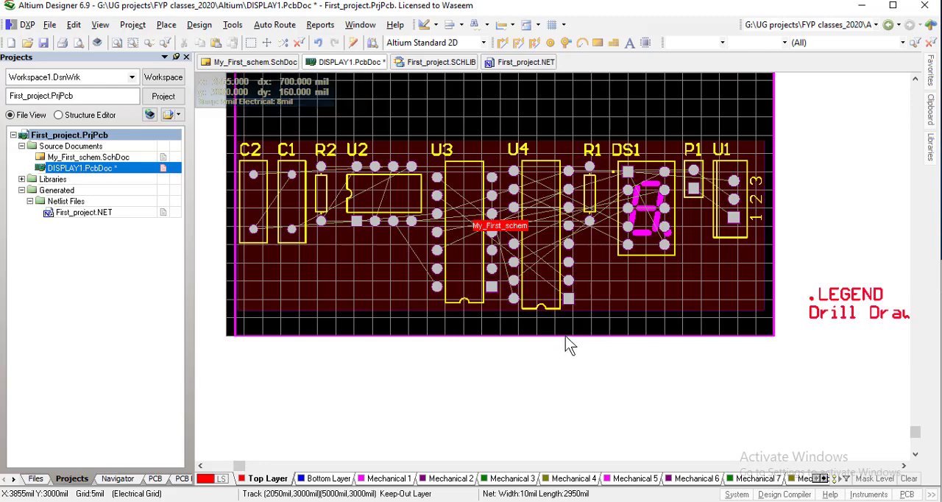
pyautogui.click(565, 335)
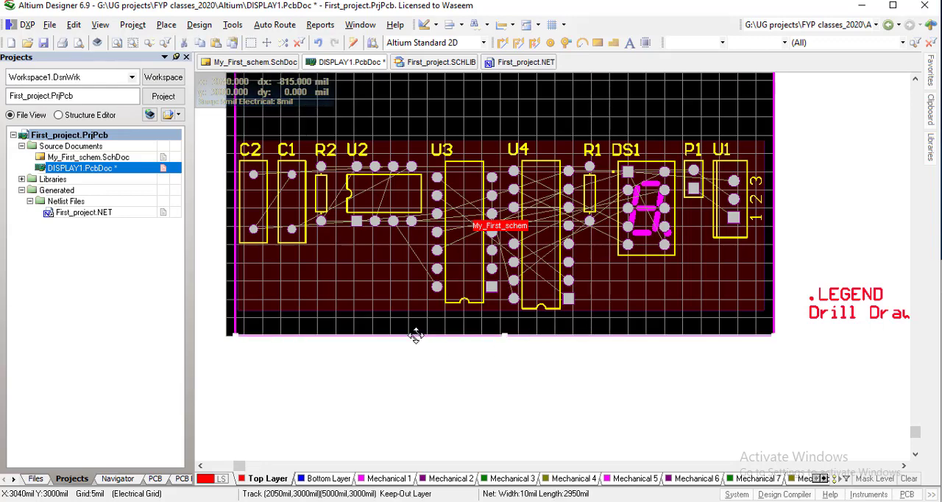
pyautogui.moveTo(416, 335); pyautogui.dragTo(416, 328)
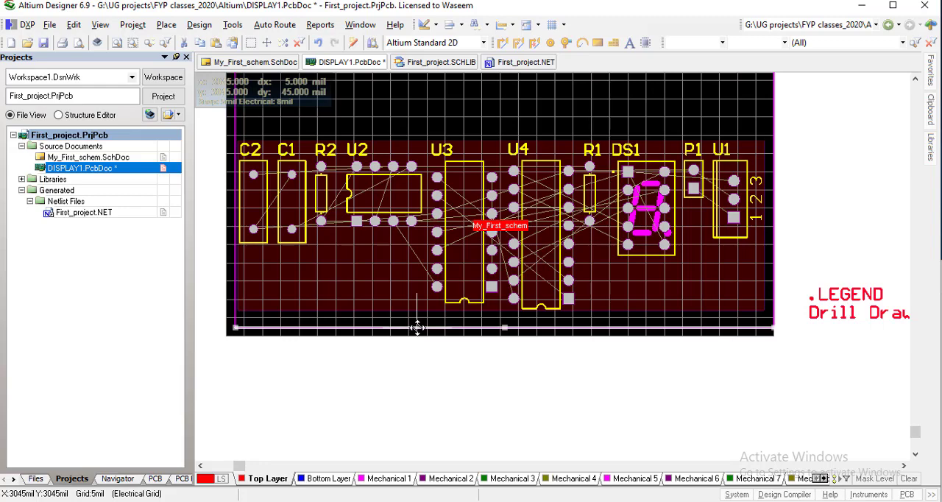
pyautogui.moveTo(416, 327); pyautogui.dragTo(416, 326)
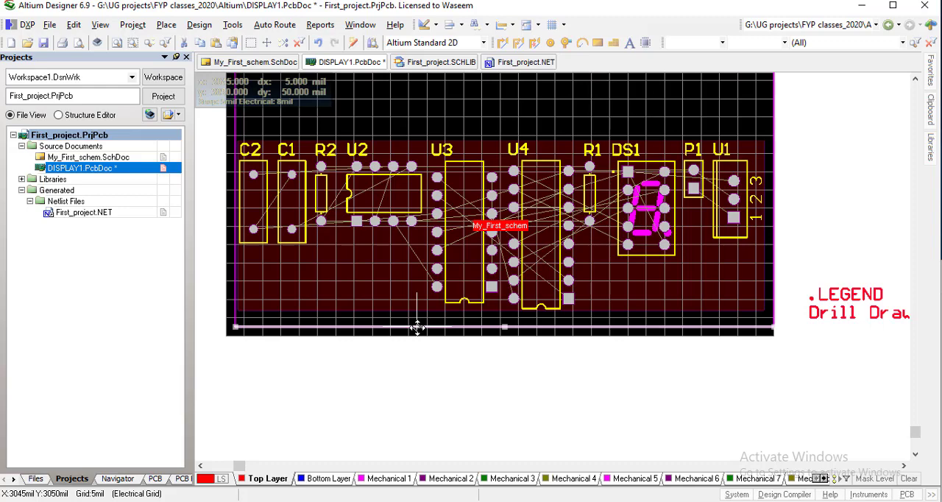
pyautogui.moveTo(417, 327); pyautogui.dragTo(417, 326)
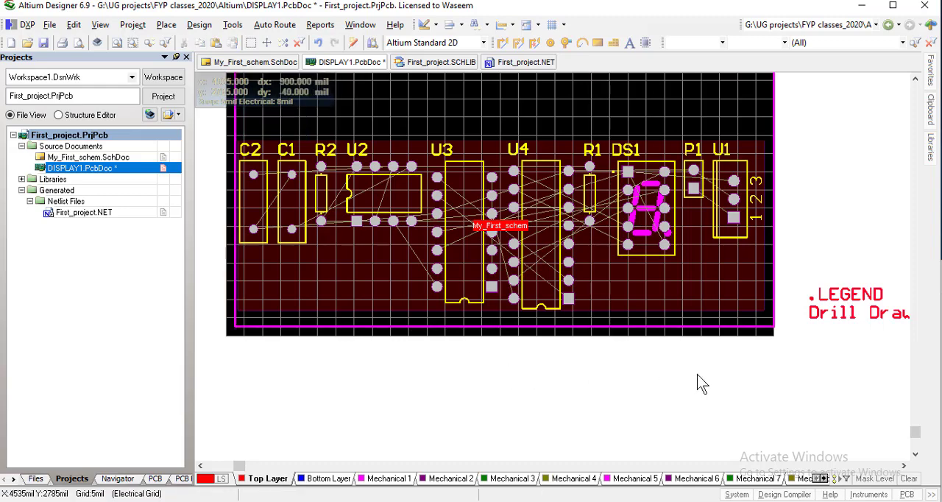
# Move the right keep-out track 50 mil inward from the board edge to X 4950 mil
pyautogui.moveTo(708, 376); pyautogui.dragTo(542, 456, button='right')
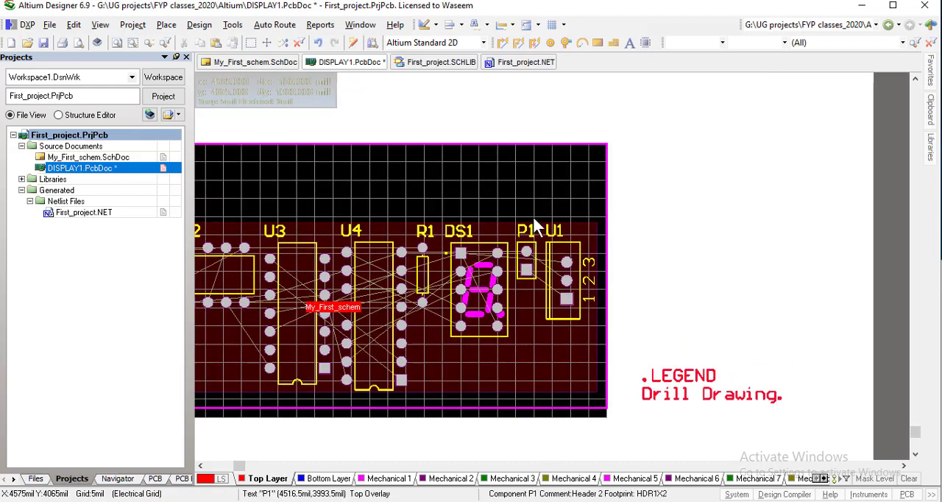
pyautogui.click(606, 205)
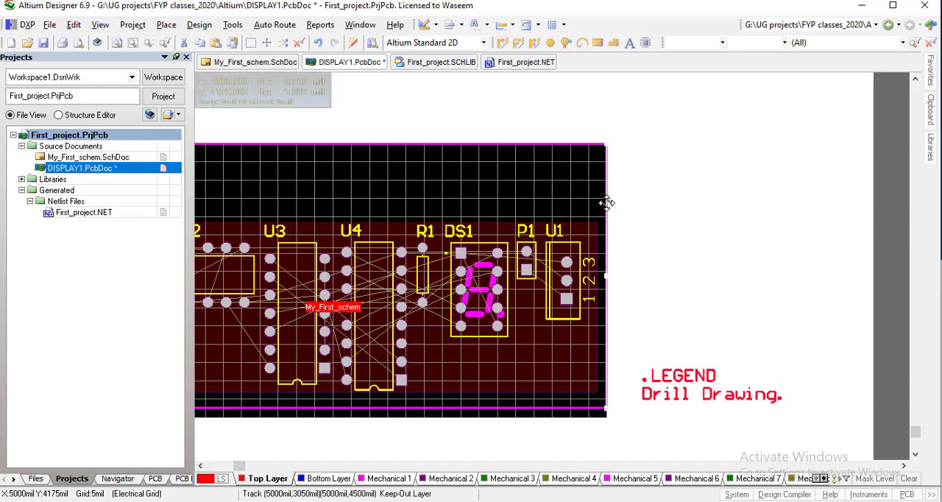
pyautogui.moveTo(606, 201); pyautogui.dragTo(599, 201)
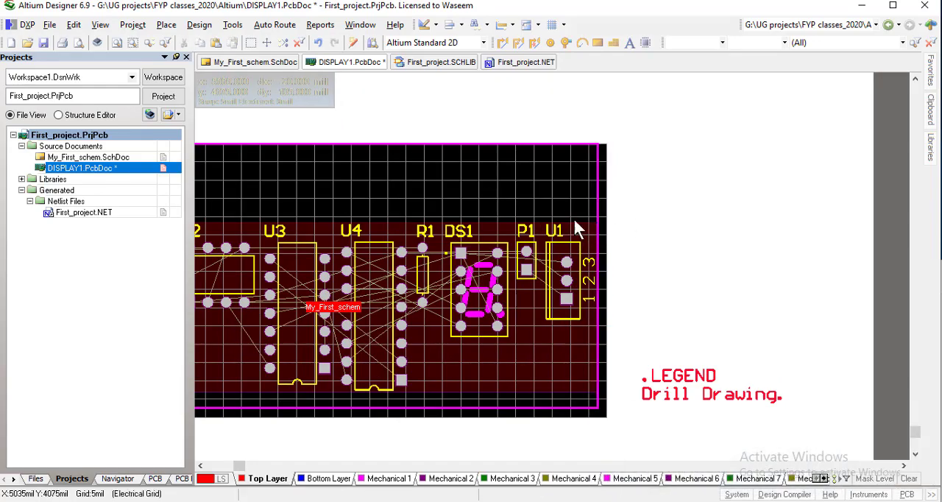
# Move the upper keep-out track about 50 mil down, inward from the board edge
pyautogui.moveTo(544, 197); pyautogui.dragTo(688, 247, button='right')
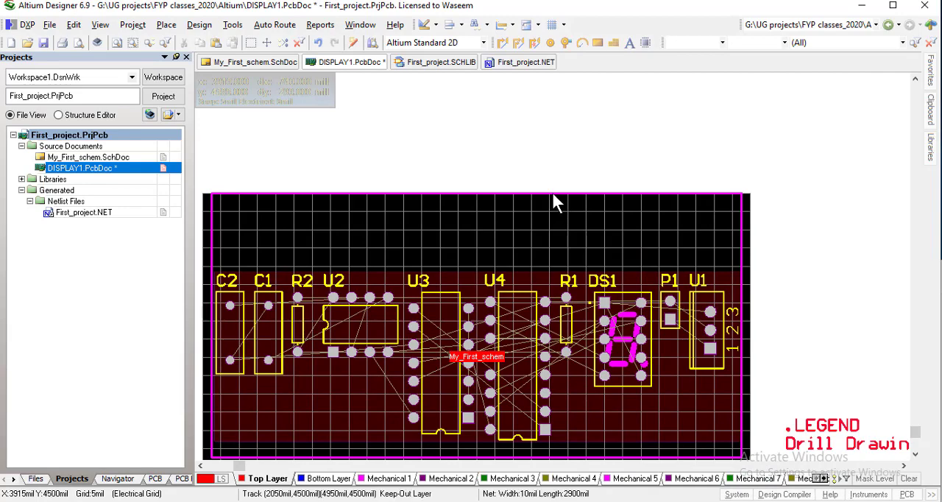
pyautogui.click(553, 196)
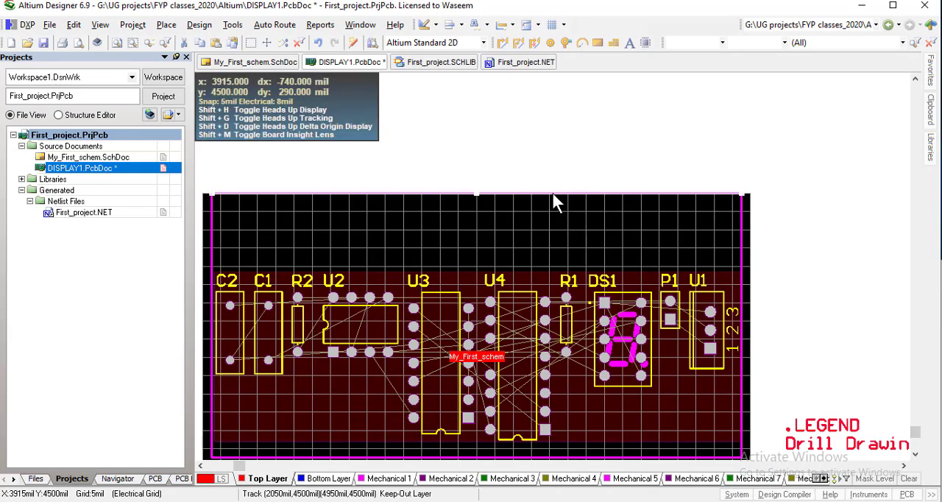
pyautogui.moveTo(552, 199); pyautogui.dragTo(571, 204)
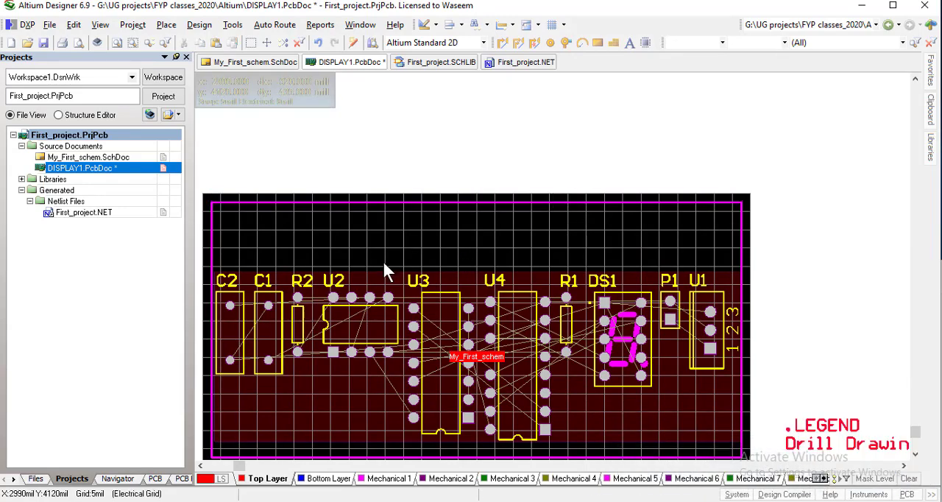
# Extend the My_First_schem room's upper and lower edges to just inside the keep-out outline and deselect the room
pyautogui.moveTo(411, 247); pyautogui.dragTo(448, 194, button='right')
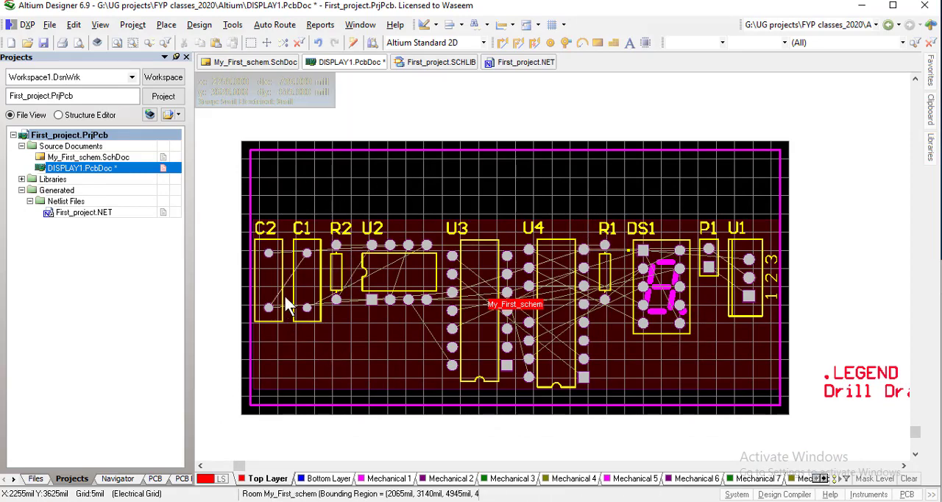
pyautogui.click(373, 339)
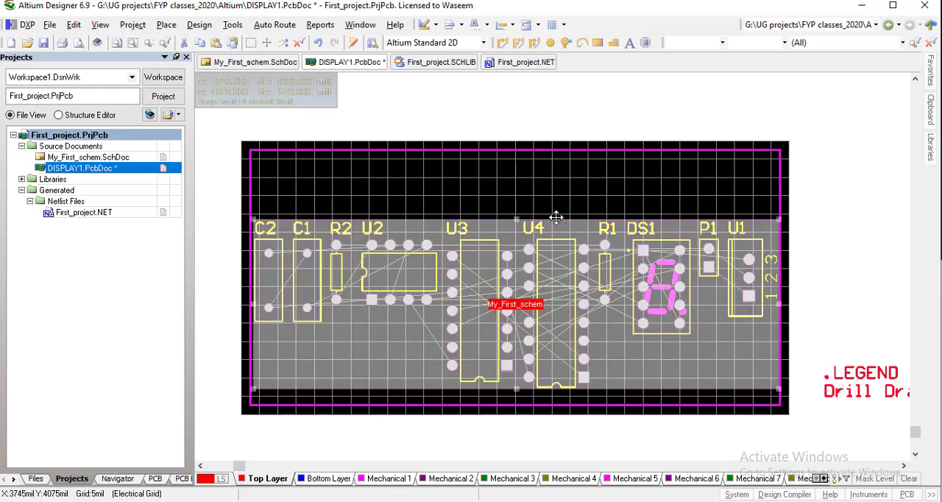
pyautogui.click(515, 217)
pyautogui.click(517, 222)
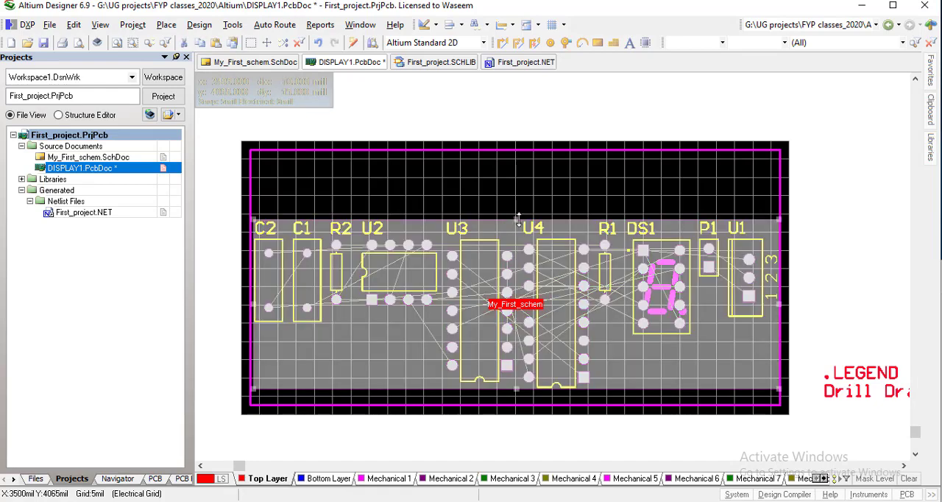
pyautogui.moveTo(516, 218); pyautogui.dragTo(519, 154)
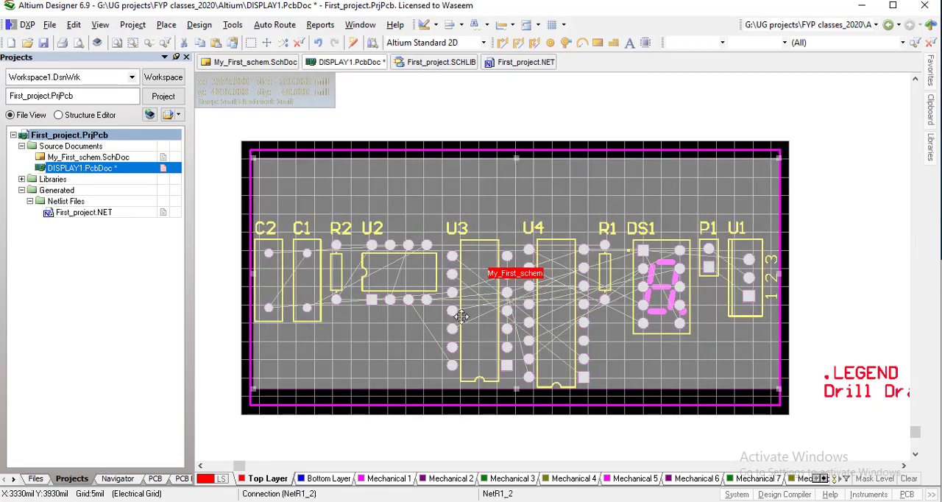
pyautogui.click(406, 381)
pyautogui.click(638, 372)
pyautogui.moveTo(518, 393); pyautogui.dragTo(518, 398)
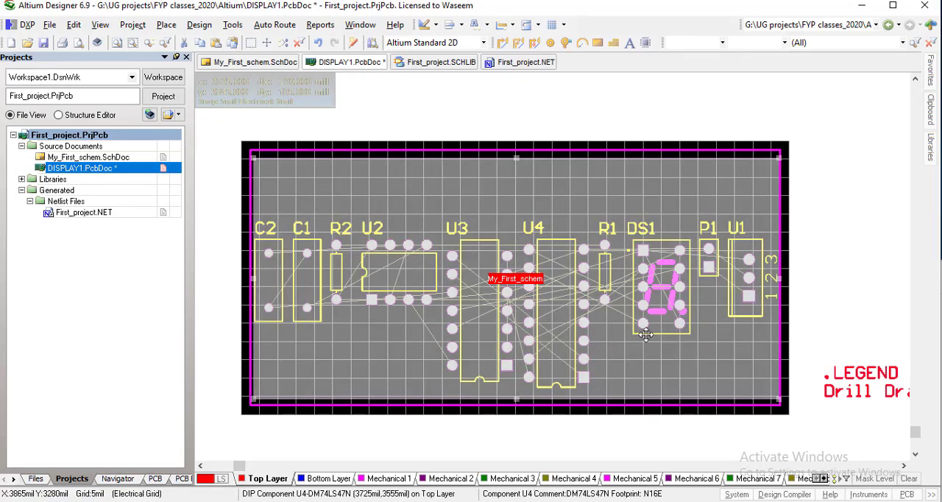
pyautogui.click(826, 295)
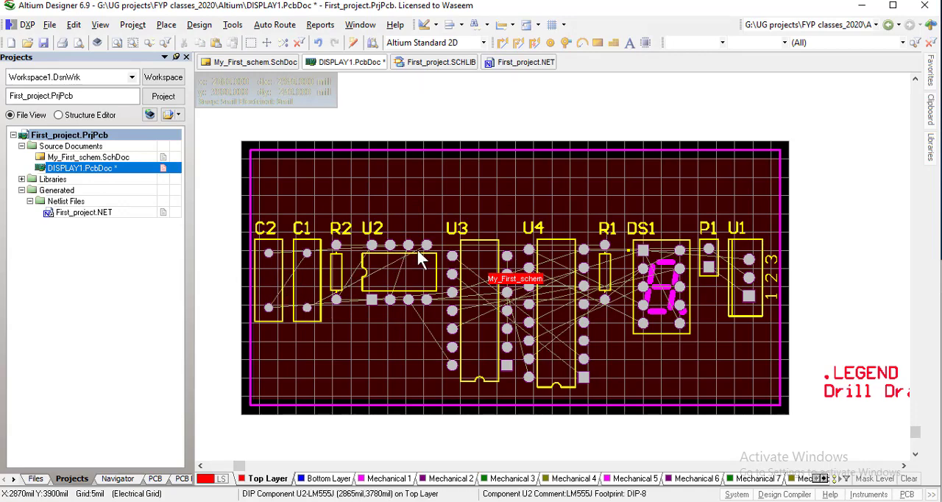
# Rotate component U3 by 180 degrees and shift it slightly upward in the gap between U2 and U4
pyautogui.moveTo(475, 348); pyautogui.dragTo(476, 306)
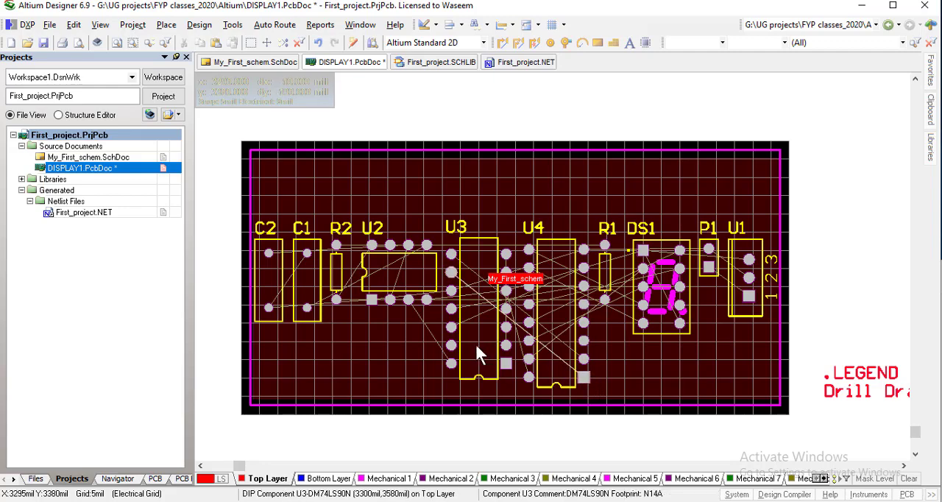
pyautogui.moveTo(470, 349); pyautogui.dragTo(471, 349)
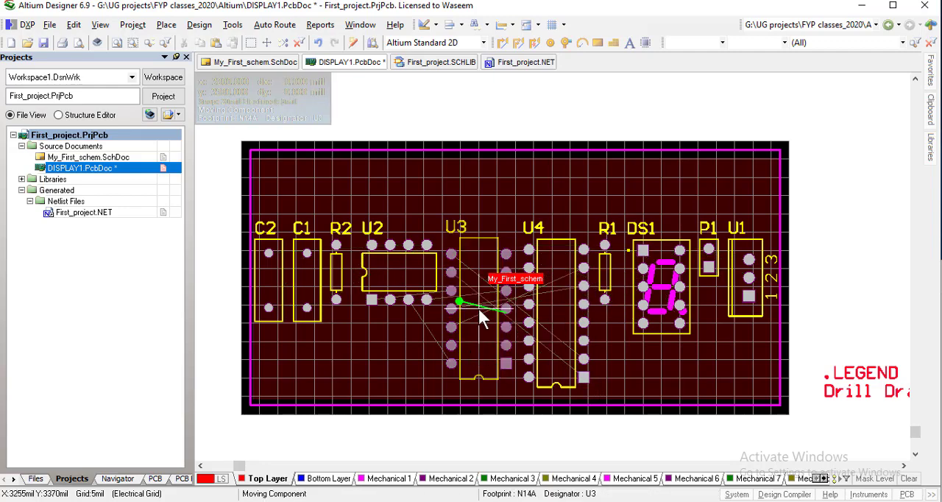
pyautogui.press('space')
pyautogui.press('space')
pyautogui.moveTo(480, 310); pyautogui.dragTo(479, 297)
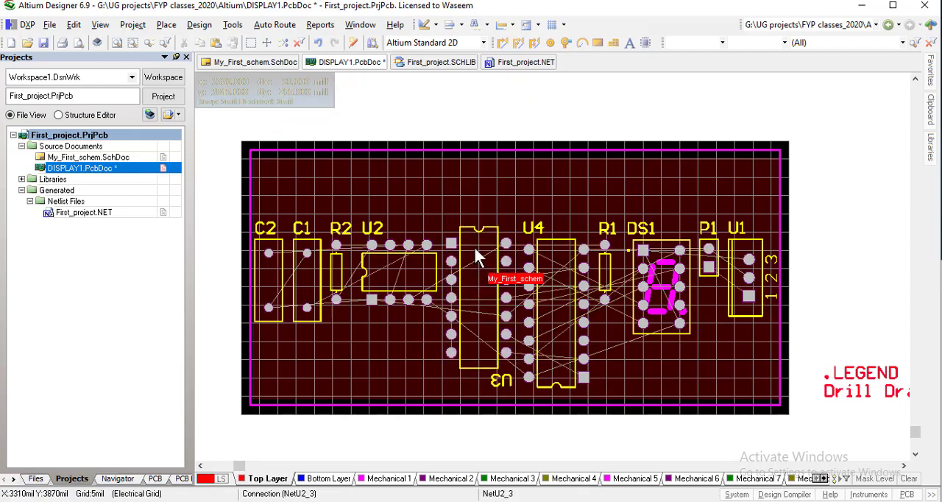
pyautogui.moveTo(482, 298); pyautogui.dragTo(485, 300)
# Rotate component U4 by 180 degrees, place it between U3 and R1, and save the board document
pyautogui.moveTo(552, 281); pyautogui.dragTo(553, 281)
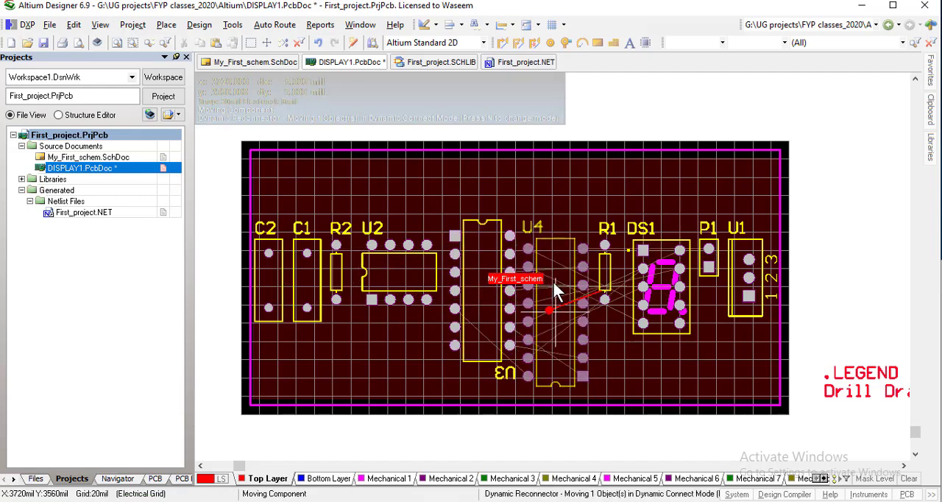
pyautogui.press('space')
pyautogui.press('space')
pyautogui.press('space')
pyautogui.press('space')
pyautogui.press('space')
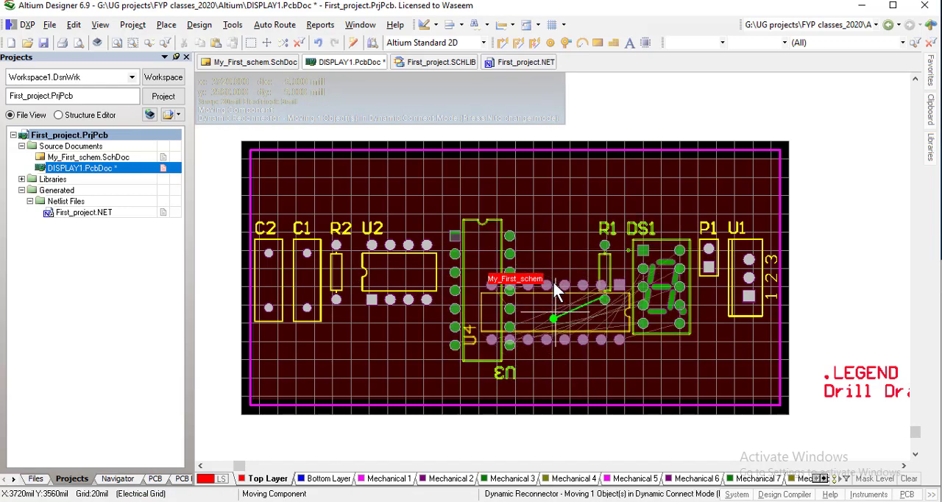
pyautogui.press('space')
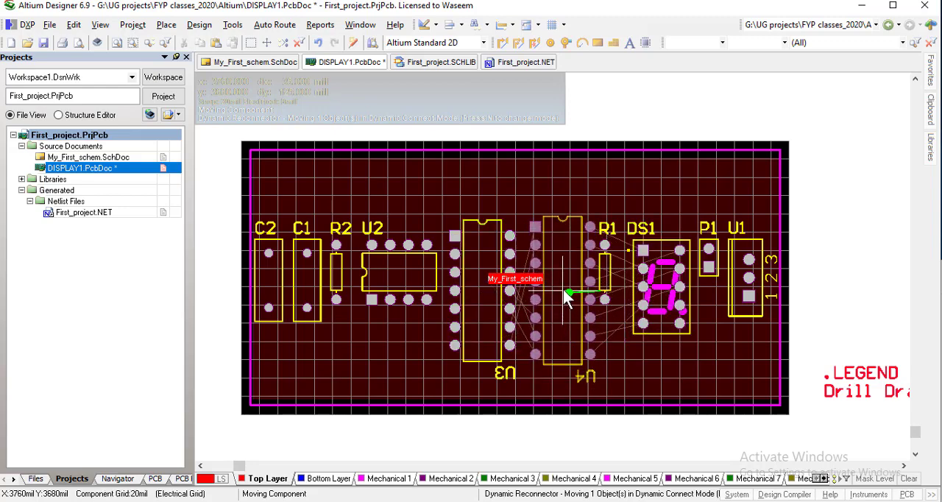
pyautogui.click(556, 288)
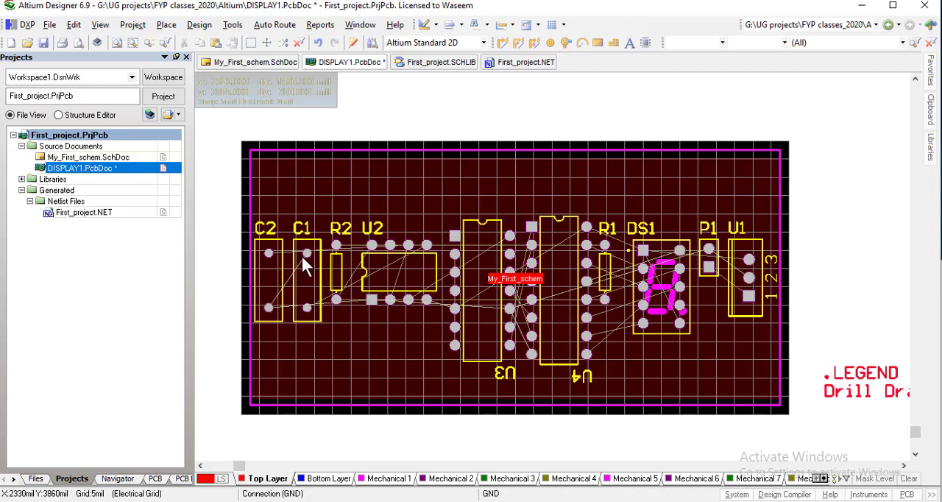
pyautogui.hotkey('ctrl', 's')
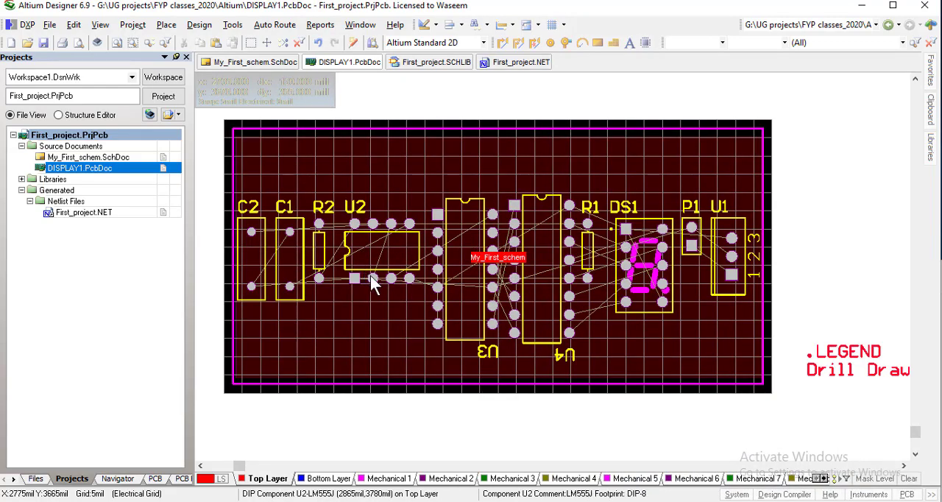
pyautogui.keyDown('ctrl'); pyautogui.scroll(2, 391, 304); pyautogui.keyUp('ctrl')
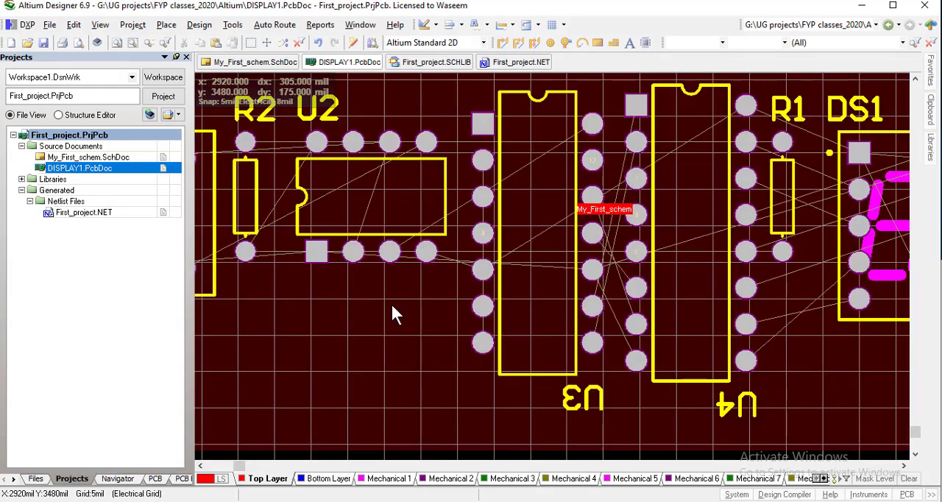
# Turn on the display of pad holes in the board's view configuration and apply it
pyautogui.keyDown('ctrl'); pyautogui.scroll(2, 390, 302); pyautogui.keyUp('ctrl')
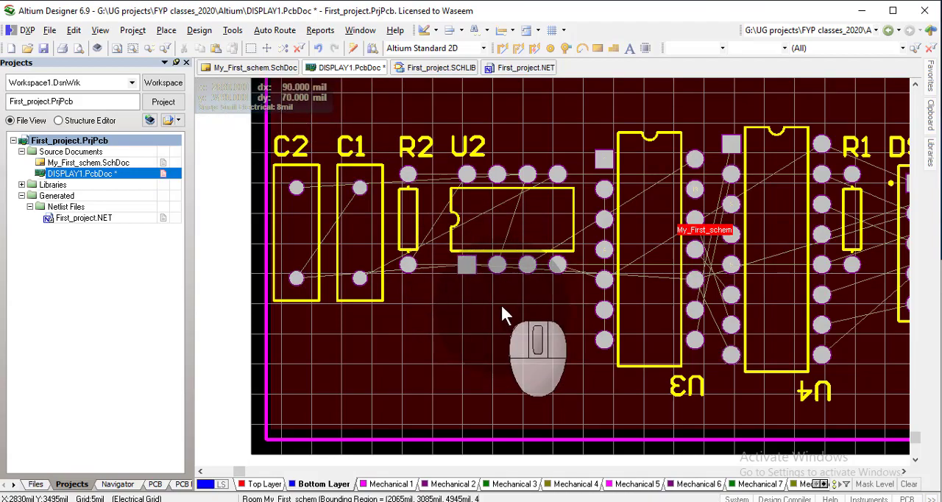
pyautogui.press('l')
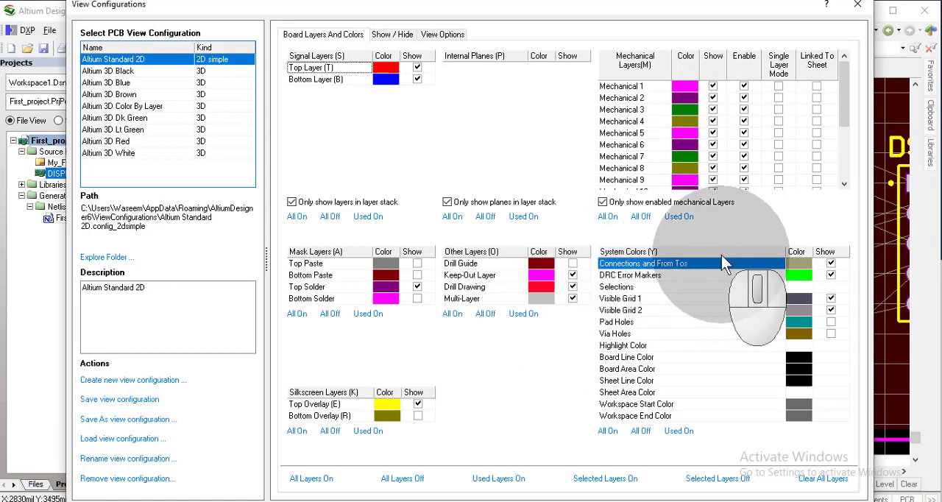
pyautogui.click(830, 321)
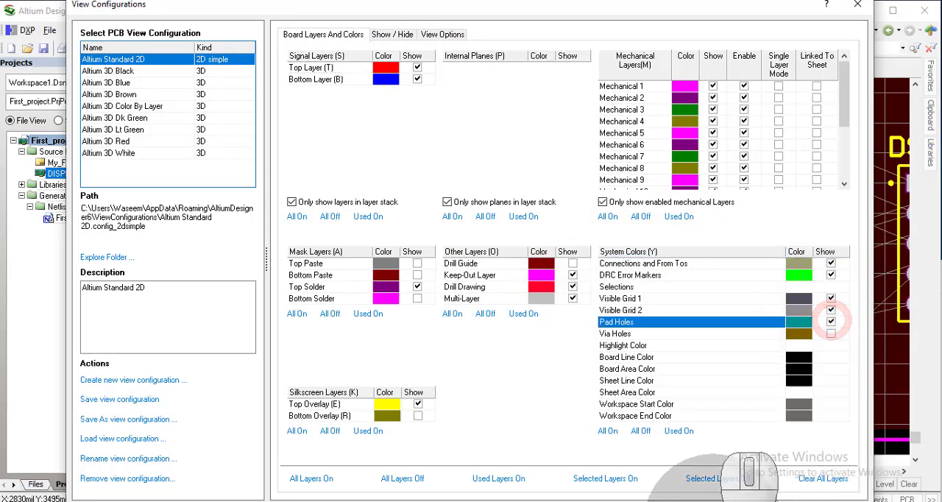
pyautogui.click(724, 501)
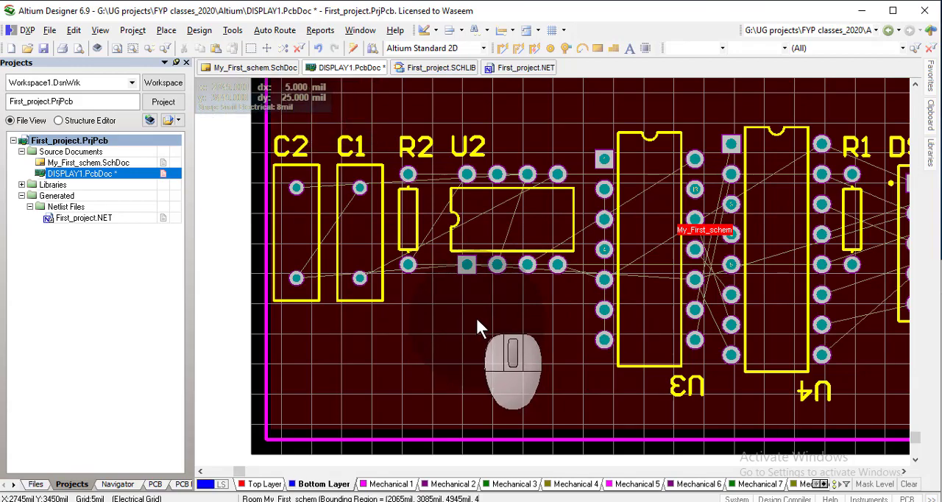
# Try interactively routing a bottom-layer track straight down from U2 pad 2 on net NetC2_2
pyautogui.press('shift')
pyautogui.press('shift')
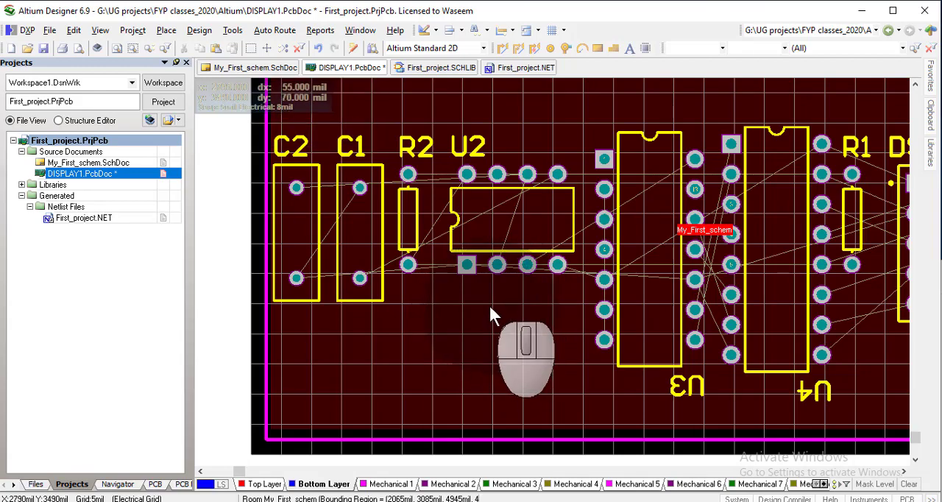
pyautogui.press('p')
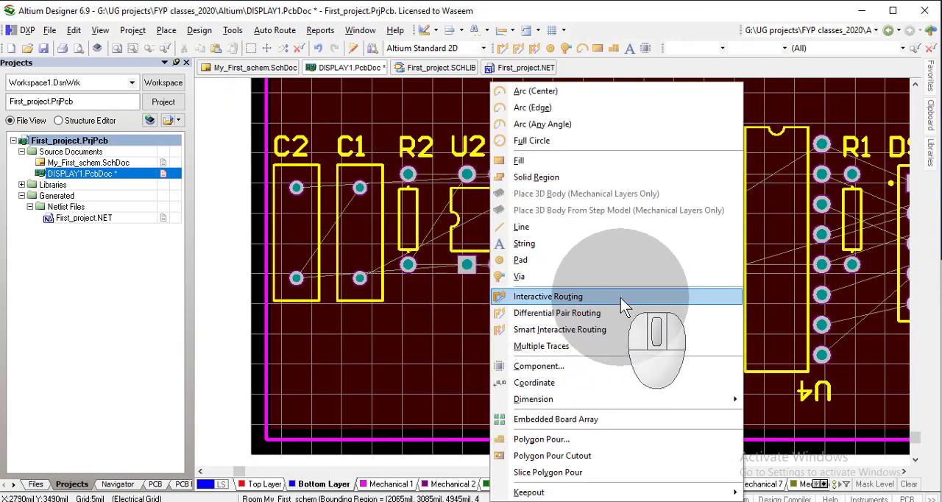
pyautogui.click(571, 297)
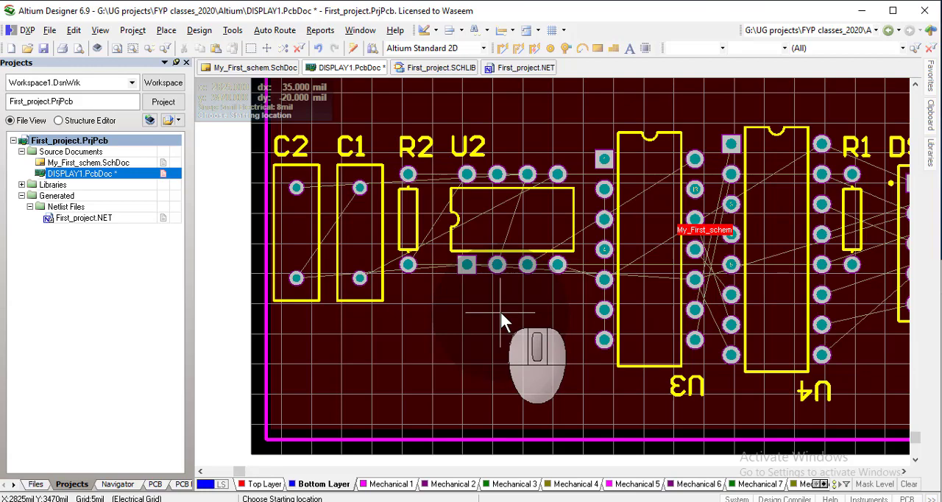
pyautogui.keyDown('ctrl'); pyautogui.scroll(4, 498, 312); pyautogui.keyUp('ctrl')
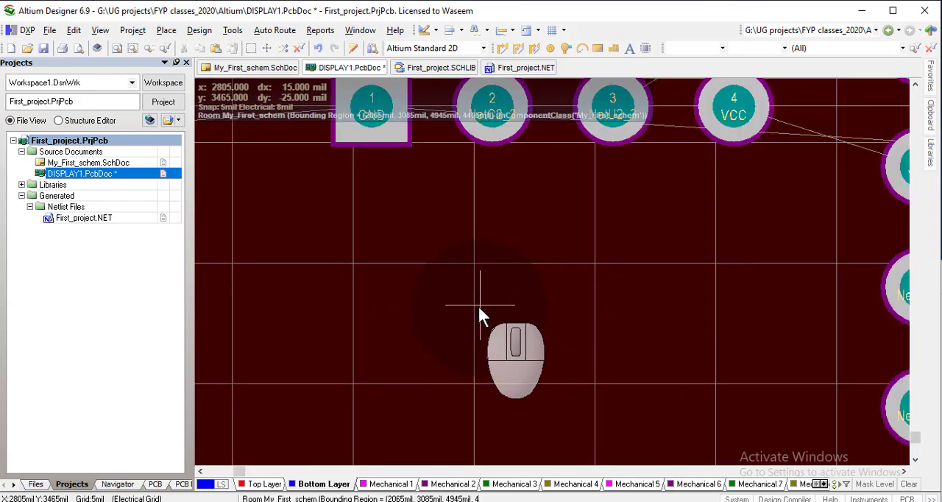
pyautogui.moveTo(471, 267); pyautogui.dragTo(437, 447, button='right')
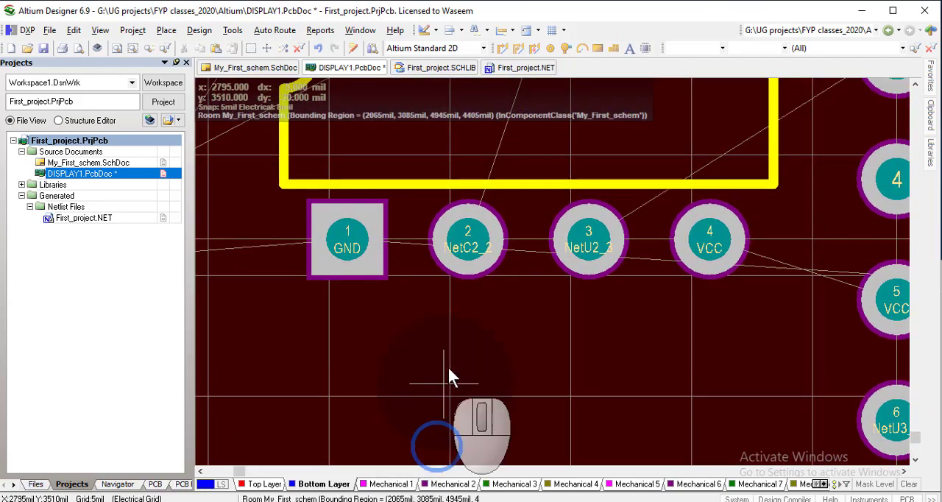
pyautogui.keyDown('ctrl'); pyautogui.scroll(2, 476, 285); pyautogui.keyUp('ctrl')
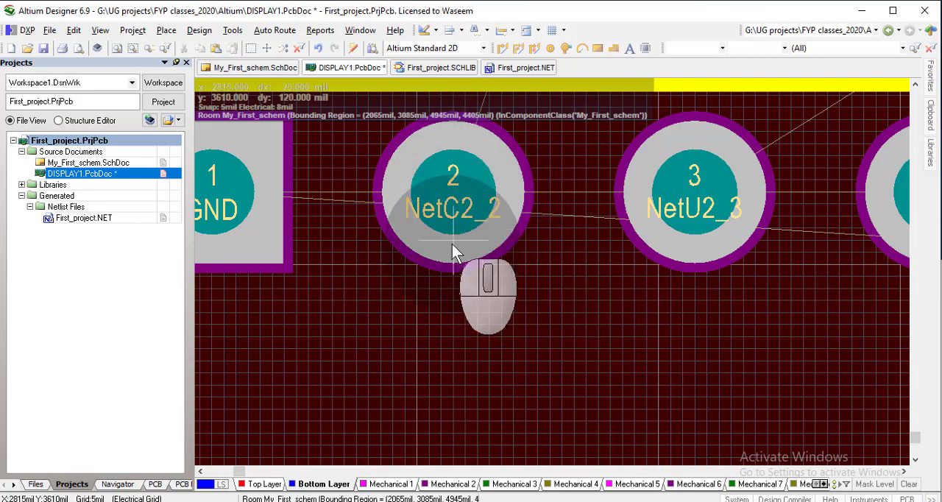
pyautogui.moveTo(493, 267); pyautogui.dragTo(530, 402, button='right')
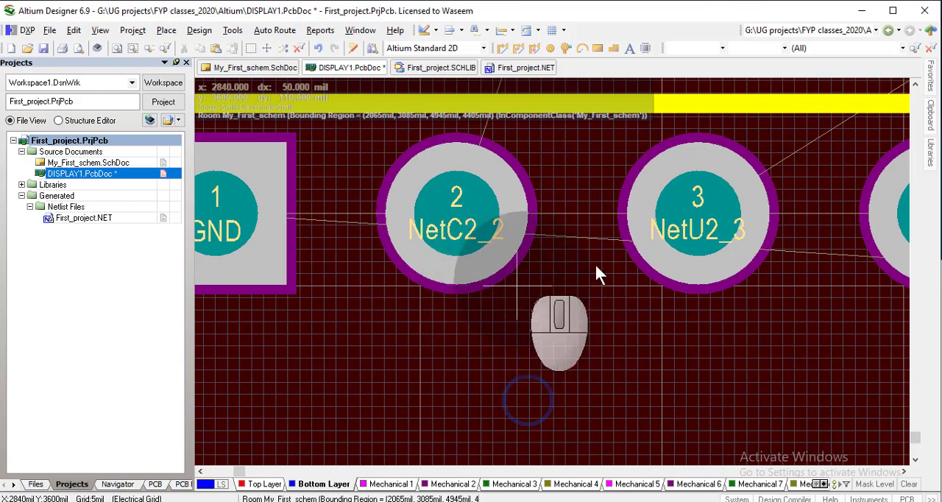
pyautogui.click(454, 228)
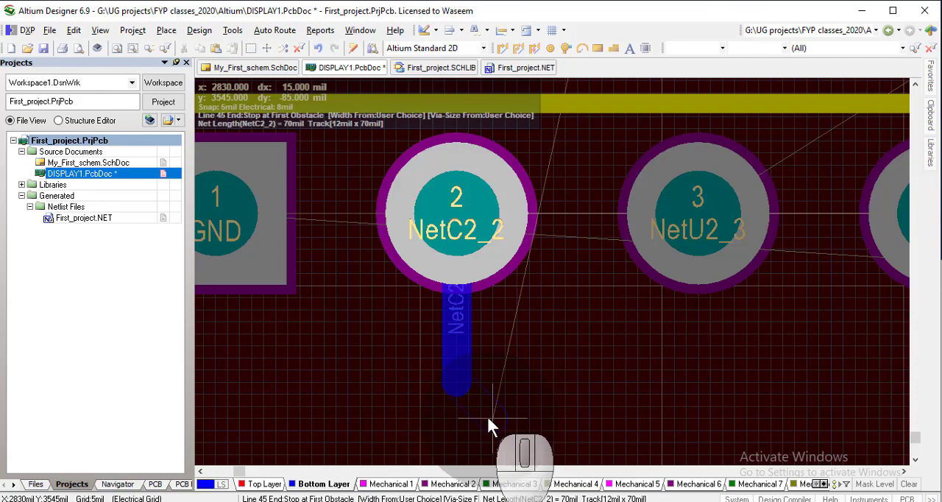
pyautogui.rightClick(485, 420)
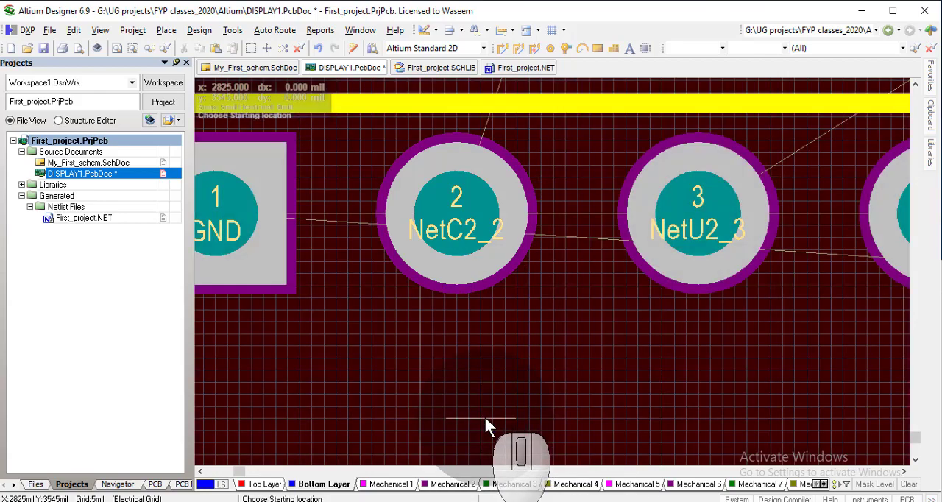
# Make Top Layer active and route a straight 12 mil wide track about 75 mil down from U2 pad 2
pyautogui.click(255, 485)
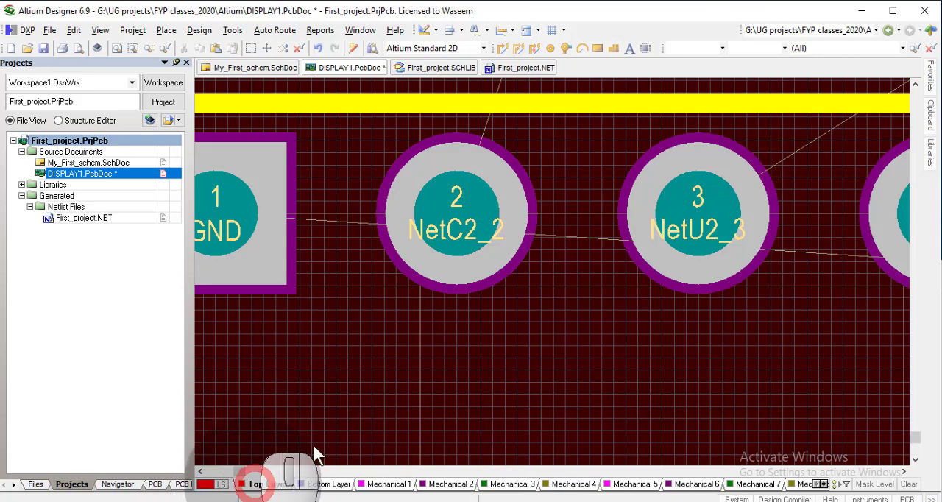
pyautogui.rightClick(543, 329)
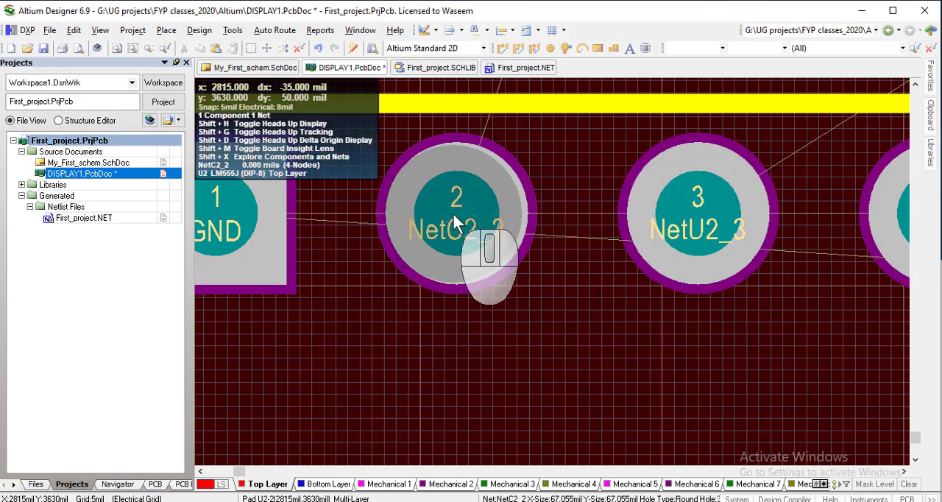
pyautogui.click(453, 217)
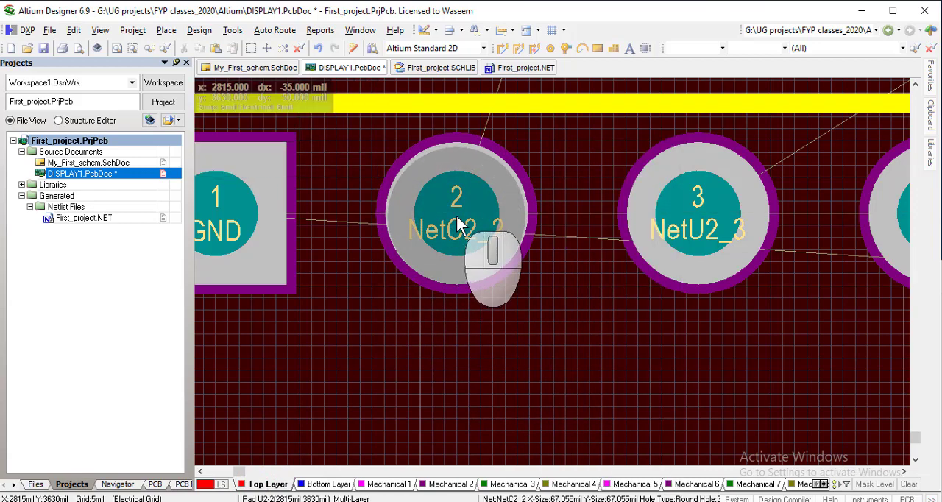
pyautogui.press('p')
pyautogui.press('t')
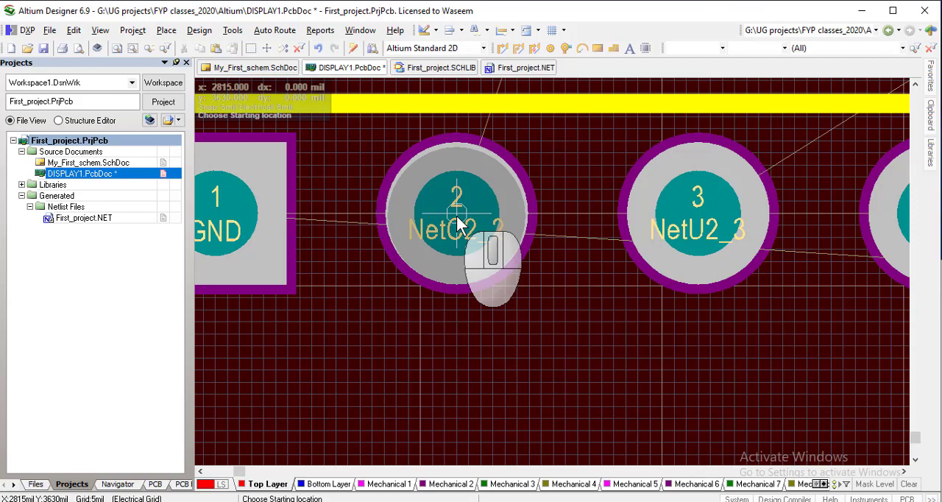
pyautogui.click(457, 221)
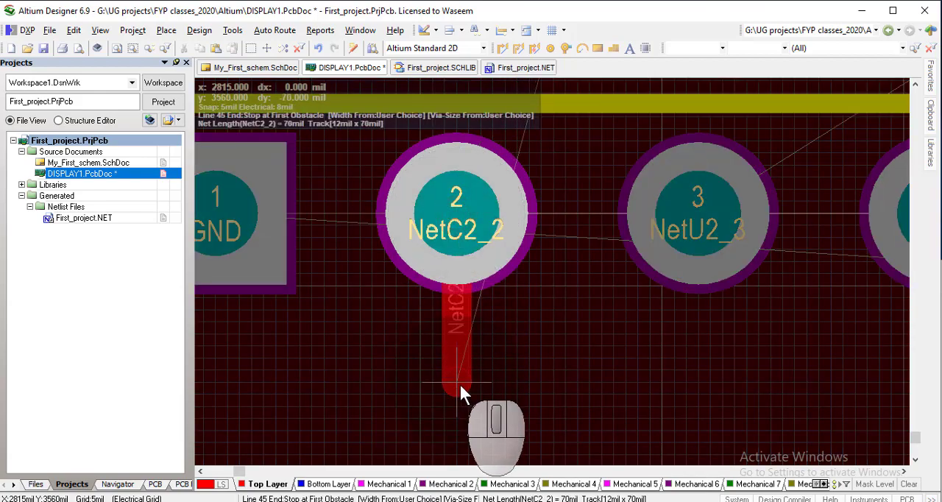
pyautogui.rightClick(464, 410)
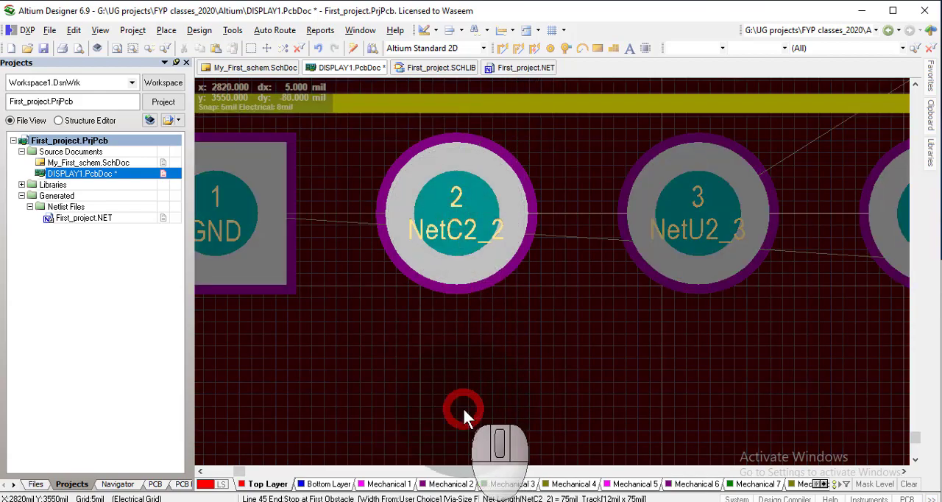
pyautogui.click(462, 406)
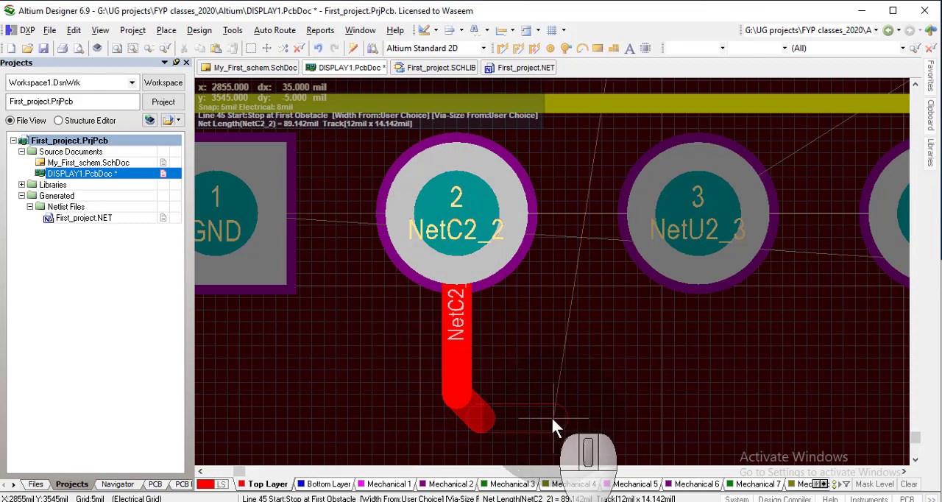
pyautogui.rightClick(549, 427)
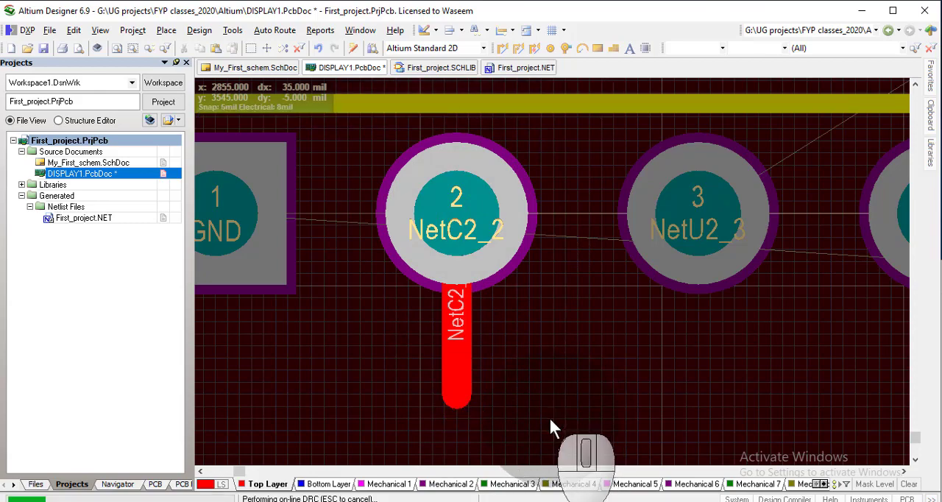
# Delete the short top-layer track below U2 pad 2
pyautogui.click(461, 390)
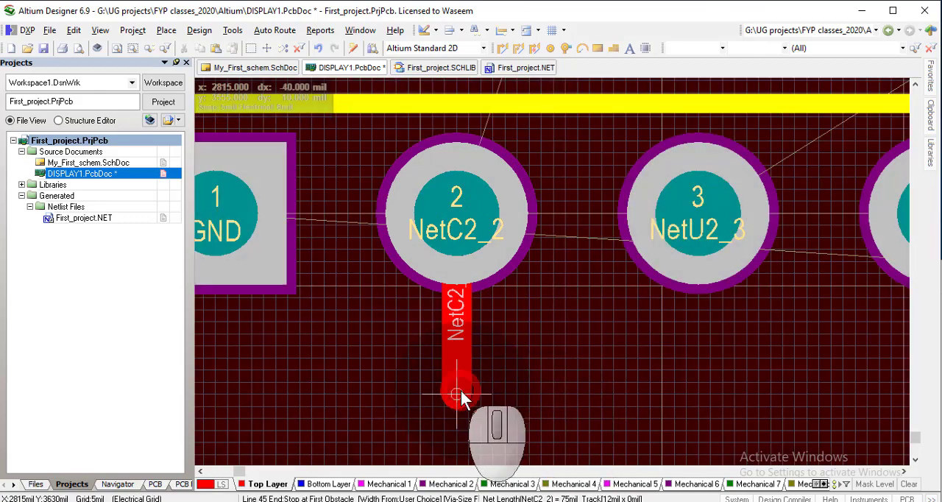
pyautogui.rightClick(454, 390)
pyautogui.rightClick(454, 390)
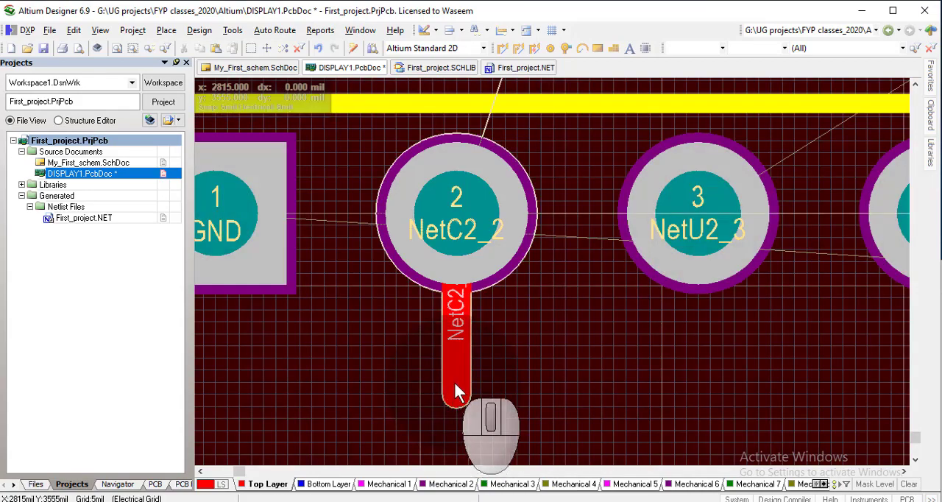
pyautogui.click(454, 379)
pyautogui.press('Delete')
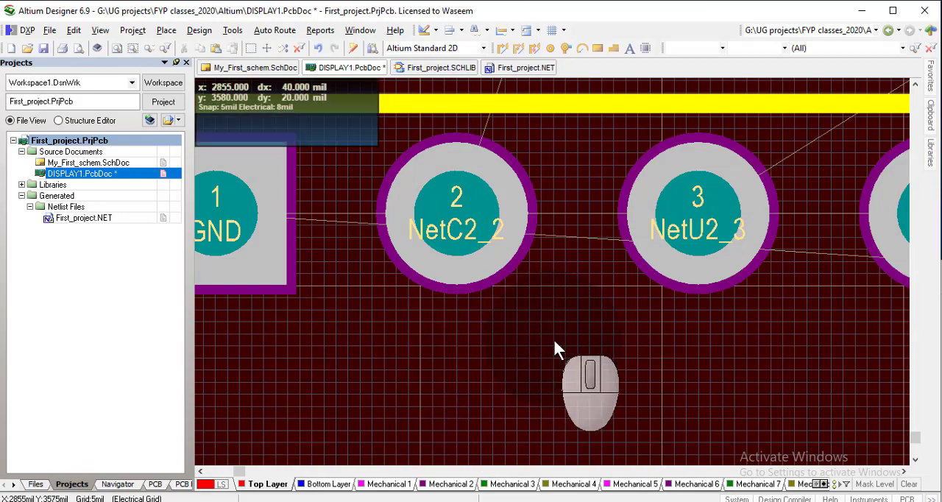
pyautogui.keyDown('ctrl'); pyautogui.scroll(-4, 552, 337); pyautogui.keyUp('ctrl')
pyautogui.moveTo(563, 347); pyautogui.dragTo(442, 432, button='right')
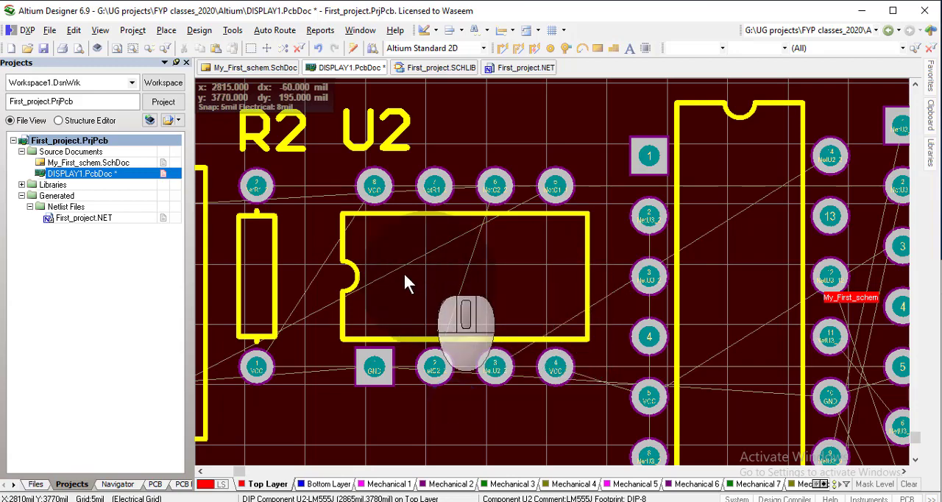
pyautogui.moveTo(321, 202); pyautogui.dragTo(475, 255, button='right')
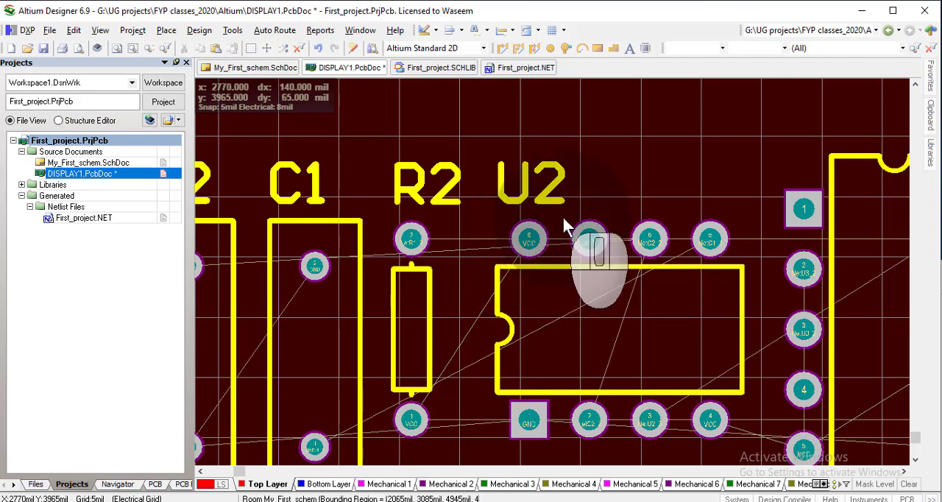
pyautogui.press('p')
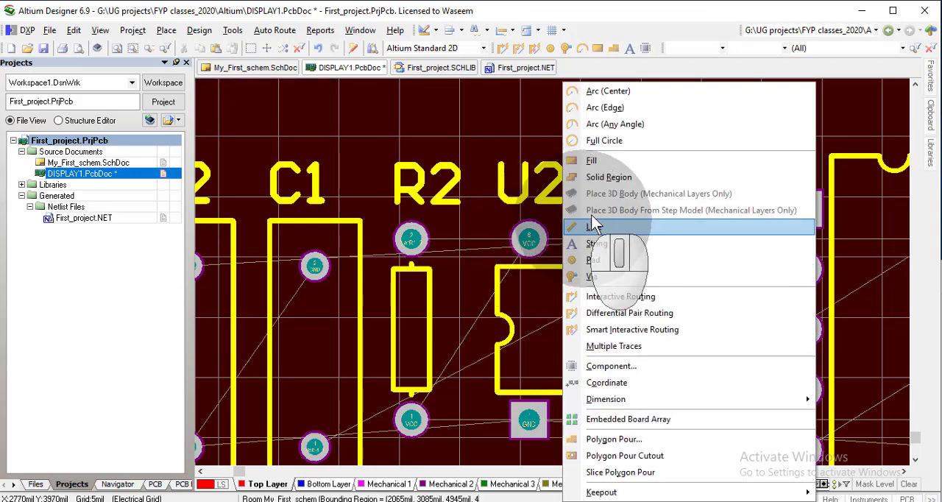
pyautogui.click(636, 309)
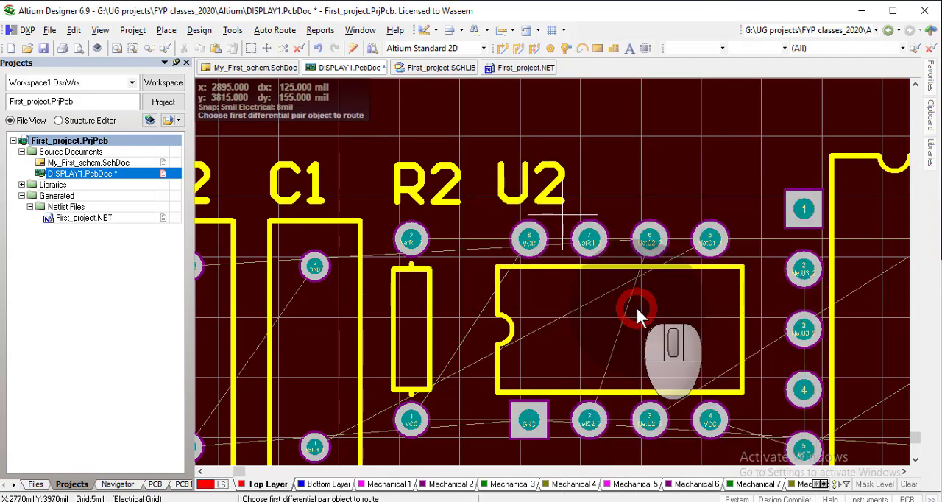
pyautogui.click(528, 242)
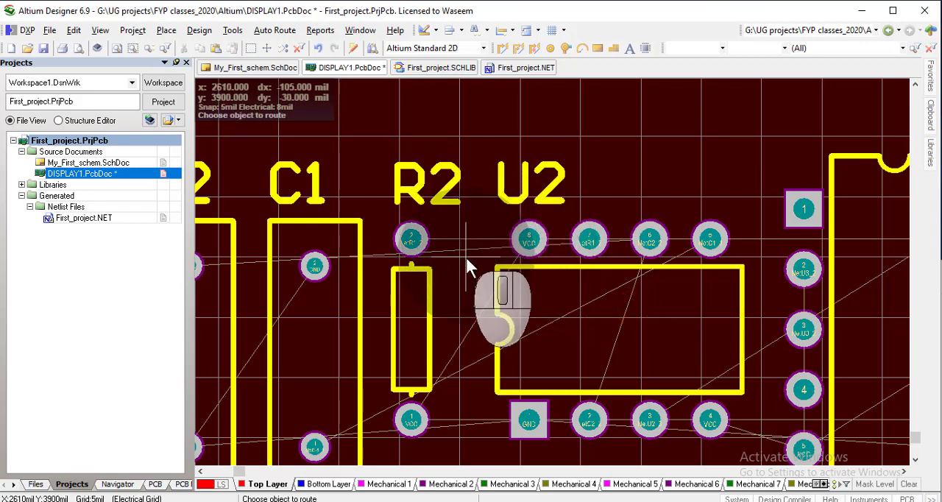
pyautogui.click(521, 239)
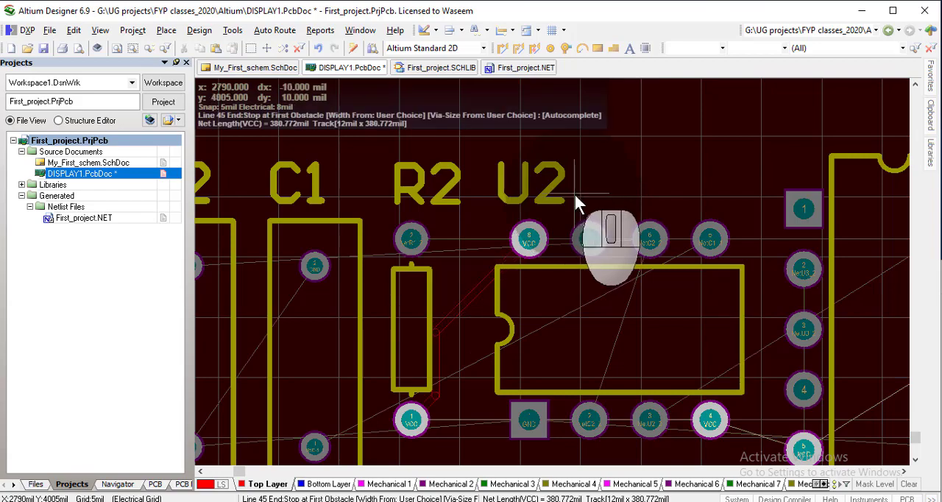
pyautogui.rightClick(572, 192)
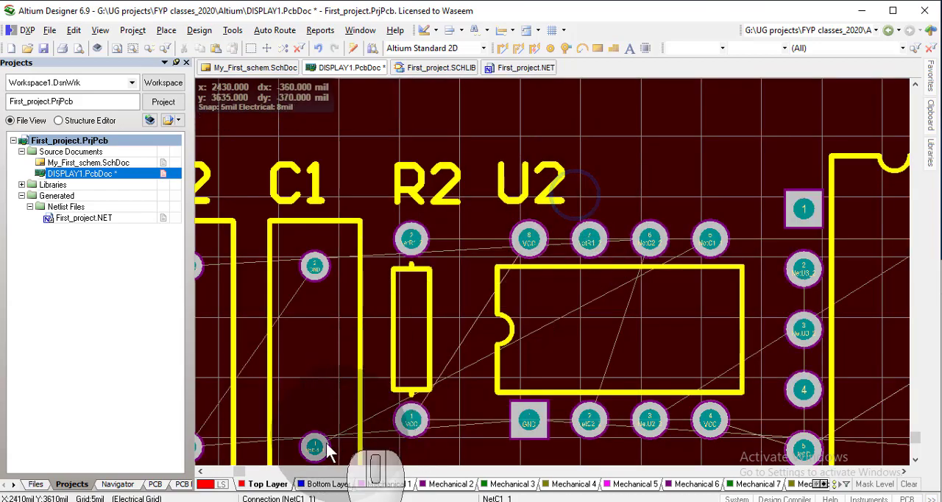
# Make Bottom Layer active and route a 12 mil wide VCC track from U2 pad 8 towards R2, bending down between the two parts
pyautogui.click(324, 485)
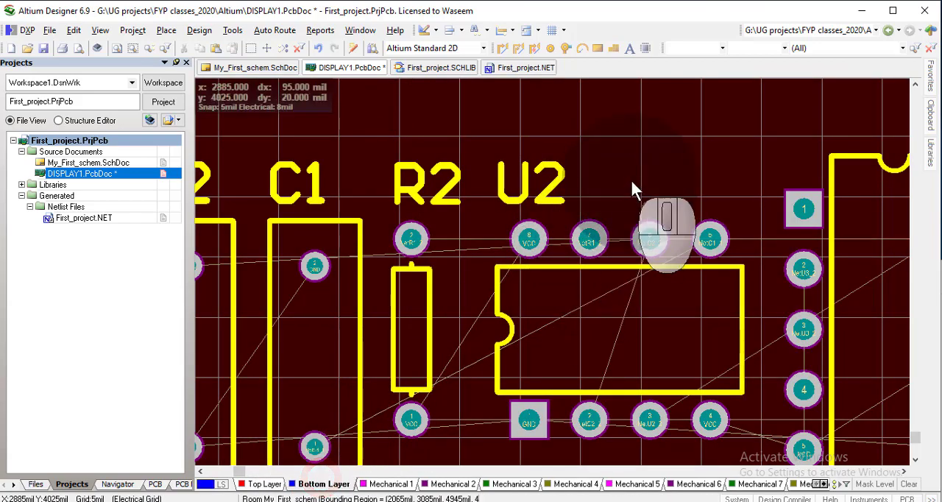
pyautogui.press('p')
pyautogui.press('t')
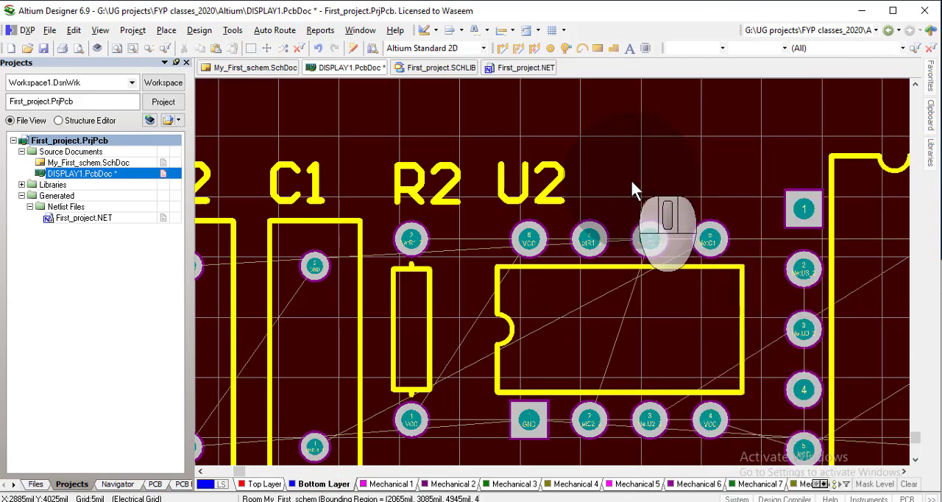
pyautogui.click(528, 243)
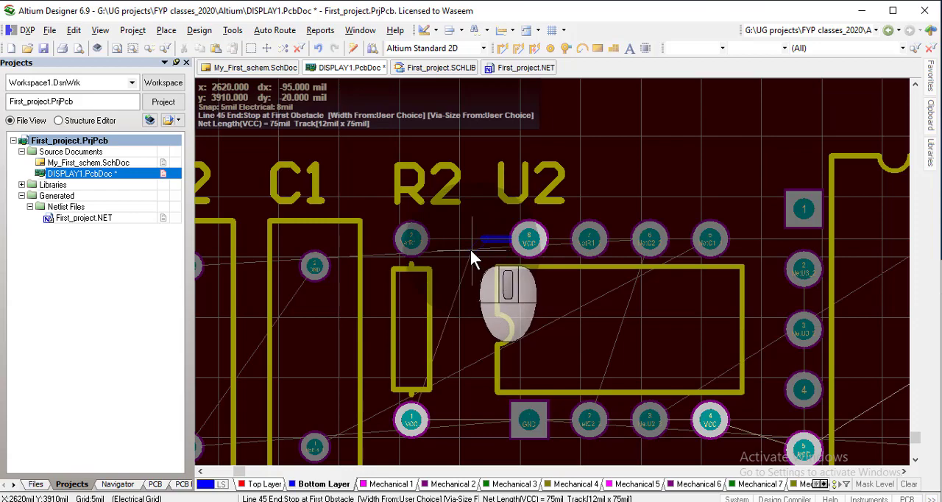
pyautogui.keyDown('ctrl'); pyautogui.scroll(-2, 470, 246); pyautogui.keyUp('ctrl')
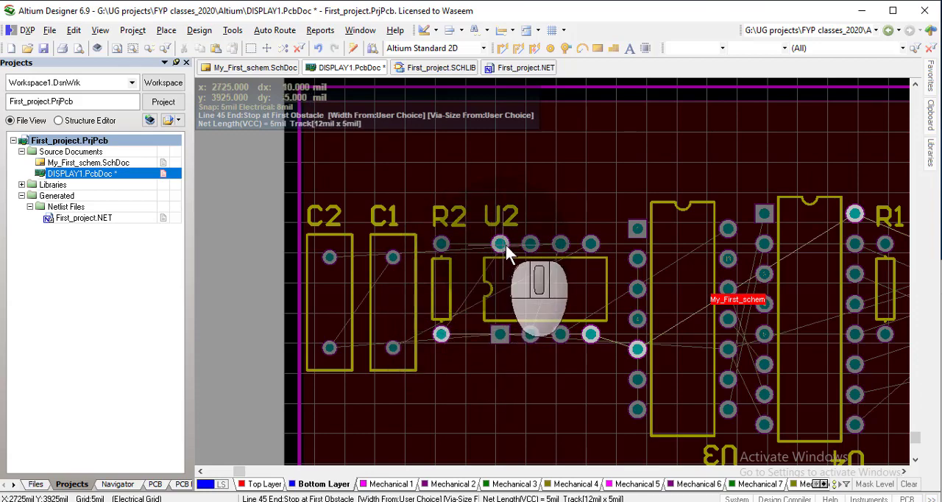
pyautogui.keyDown('ctrl'); pyautogui.scroll(2, 502, 245); pyautogui.keyUp('ctrl')
pyautogui.keyDown('ctrl'); pyautogui.scroll(2, 505, 245); pyautogui.keyUp('ctrl')
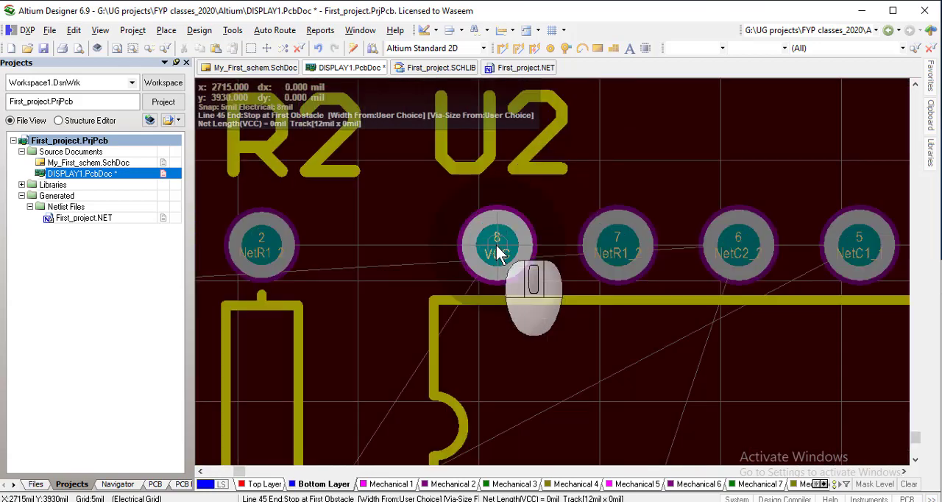
pyautogui.click(377, 245)
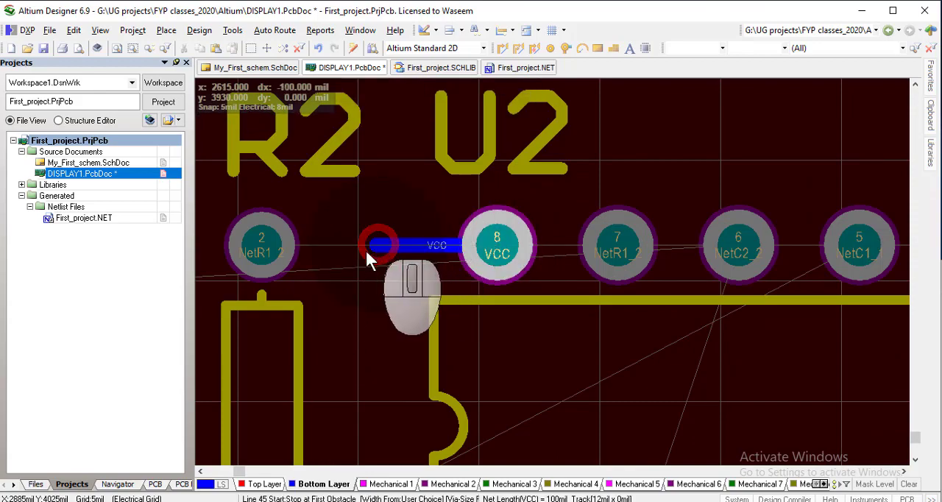
pyautogui.click(346, 291)
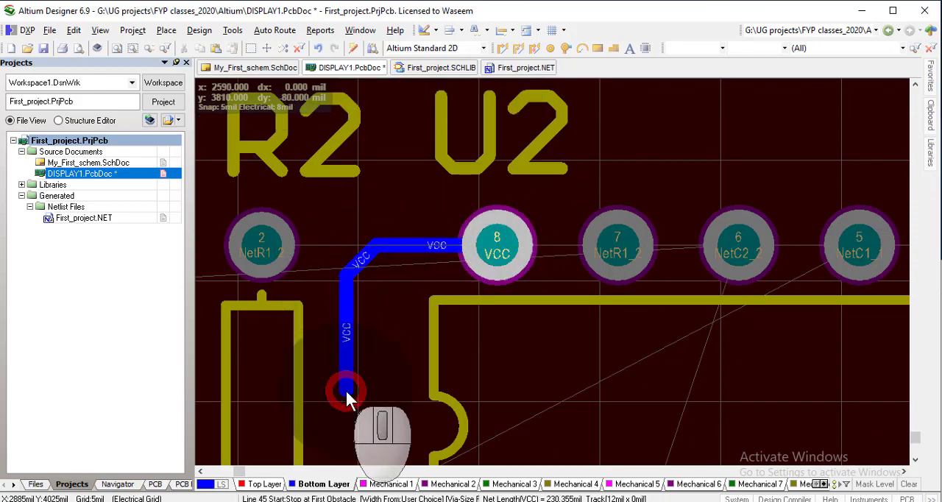
pyautogui.click(346, 389)
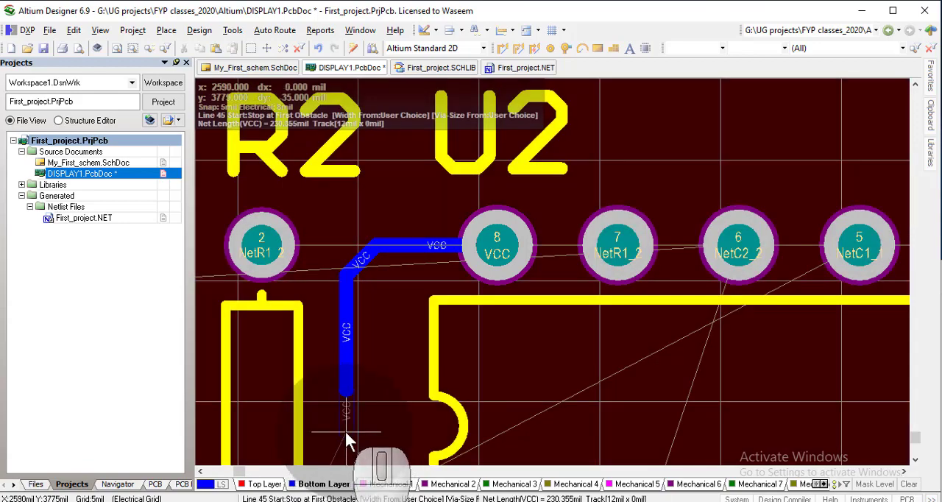
pyautogui.click(346, 434)
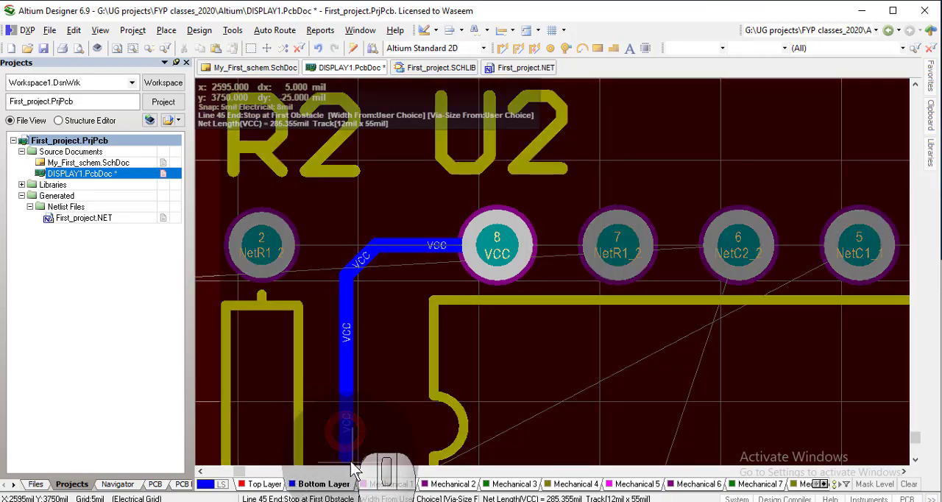
# Continue the VCC track down beside R2, angle it at 45 degrees into R2 pad 1 and finish routing
pyautogui.keyDown('ctrl'); pyautogui.scroll(-2, 354, 469); pyautogui.keyUp('ctrl')
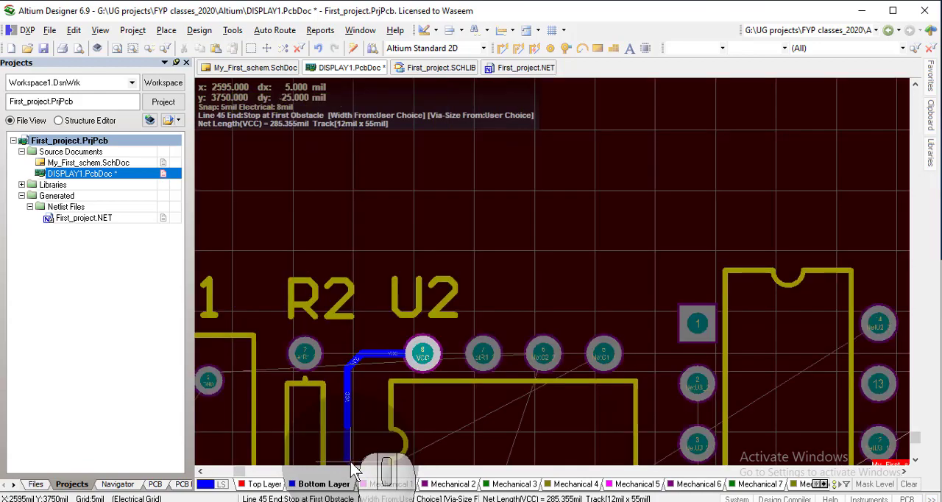
pyautogui.scroll(-2, 350, 461)
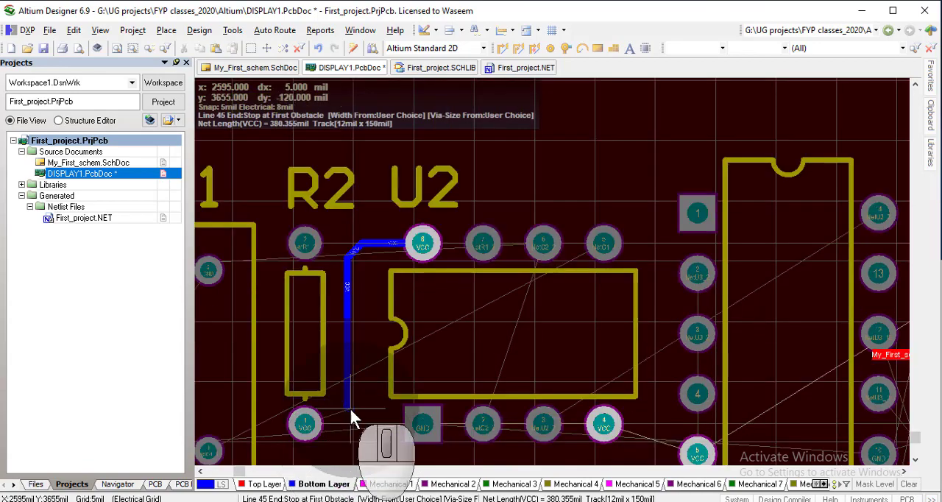
pyautogui.scroll(-1, 350, 392)
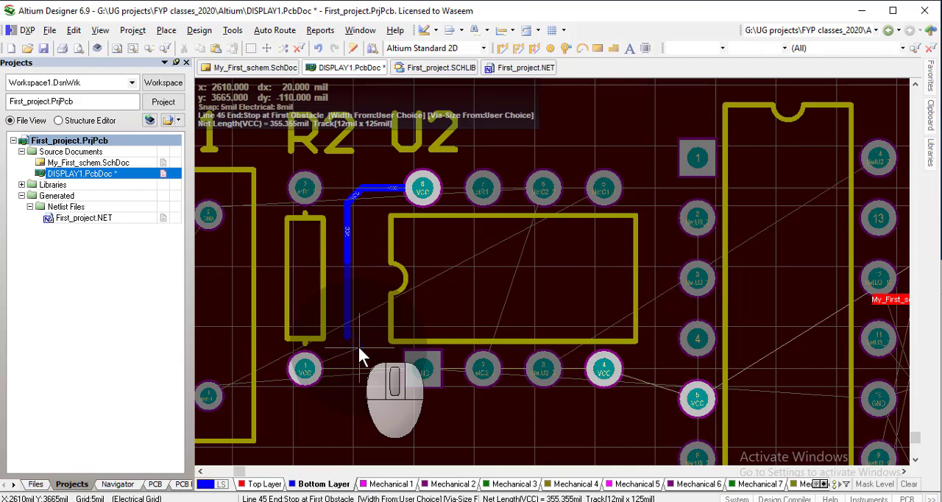
pyautogui.keyDown('ctrl'); pyautogui.scroll(2, 358, 348); pyautogui.keyUp('ctrl')
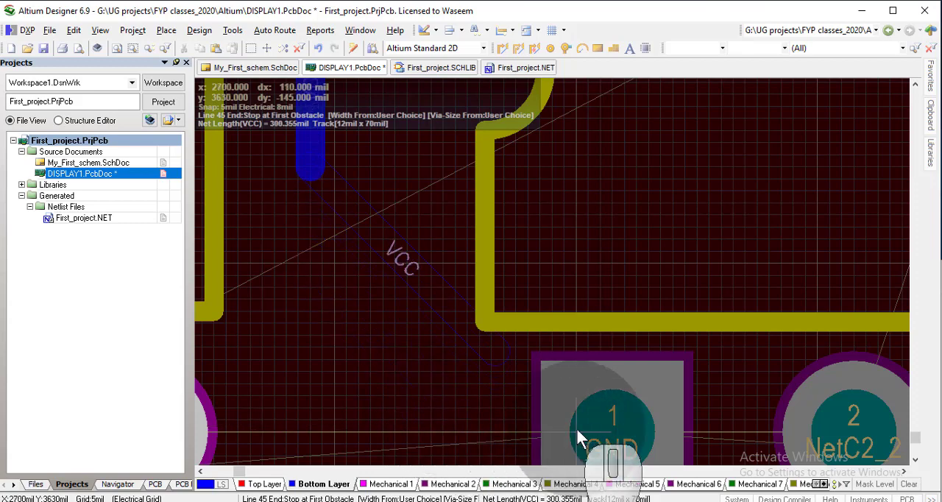
pyautogui.click(611, 434)
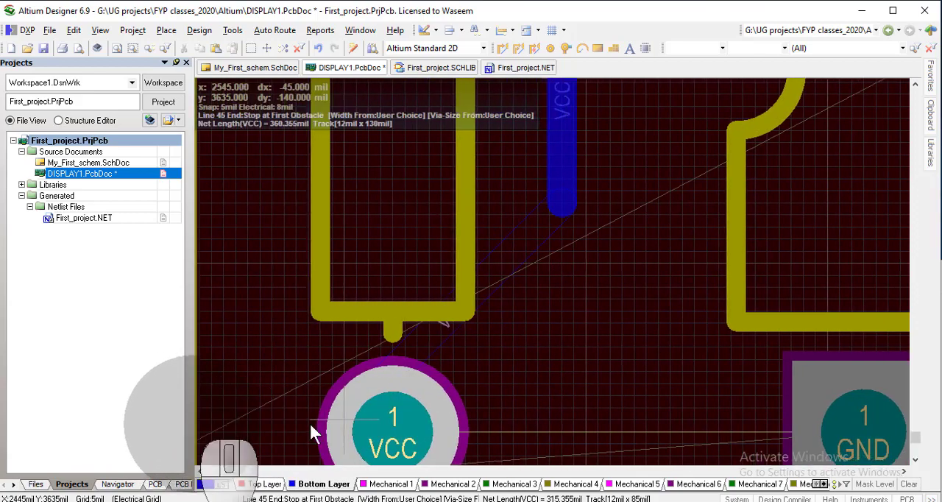
pyautogui.click(396, 424)
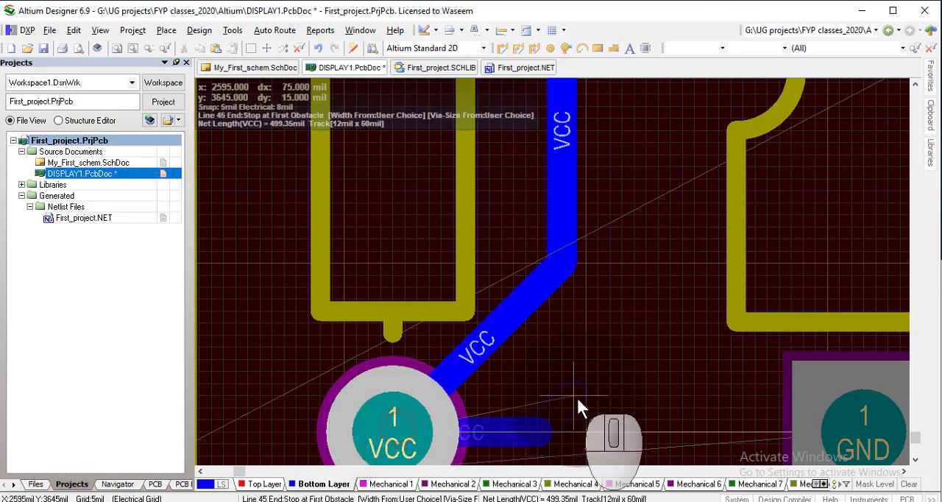
pyautogui.rightClick(574, 396)
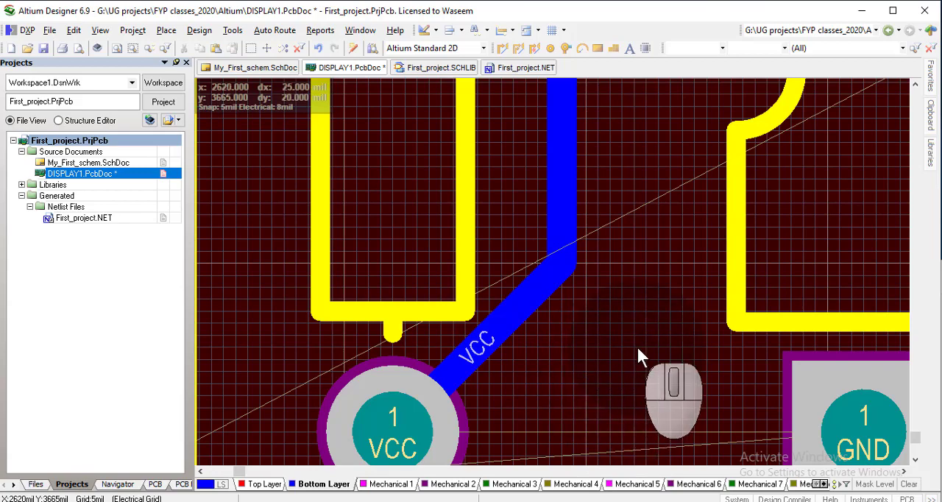
# Start a 12 mil wide bottom-layer GND track at U2 pad 1, running about 100 mil straight down before angling towards the capacitors
pyautogui.moveTo(563, 328); pyautogui.dragTo(460, 296, button='right')
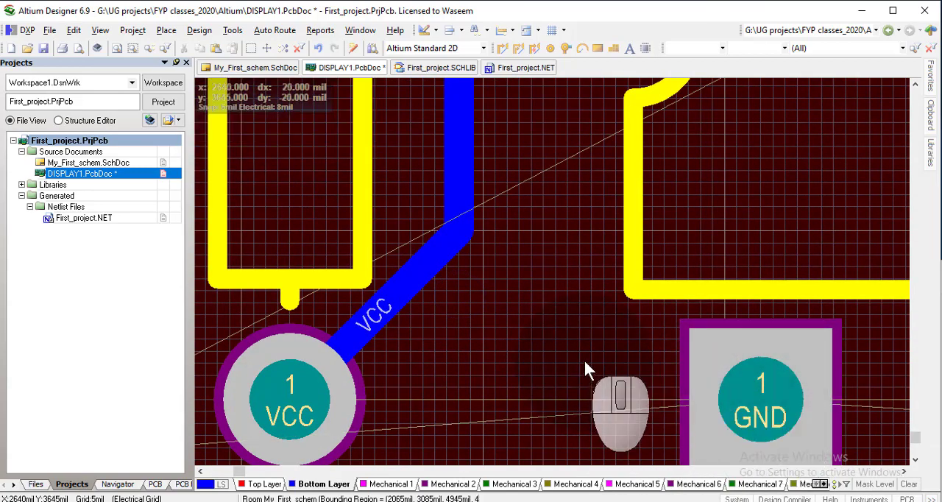
pyautogui.press('p')
pyautogui.press('t')
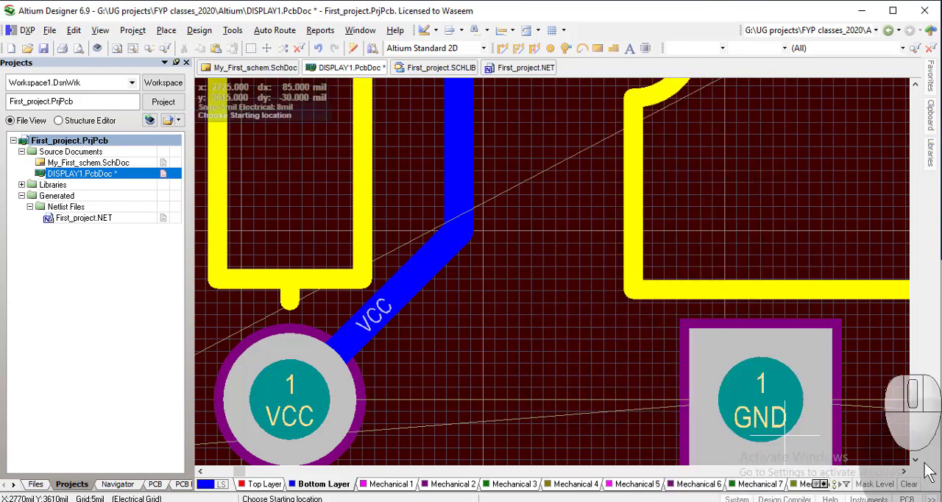
pyautogui.click(726, 382)
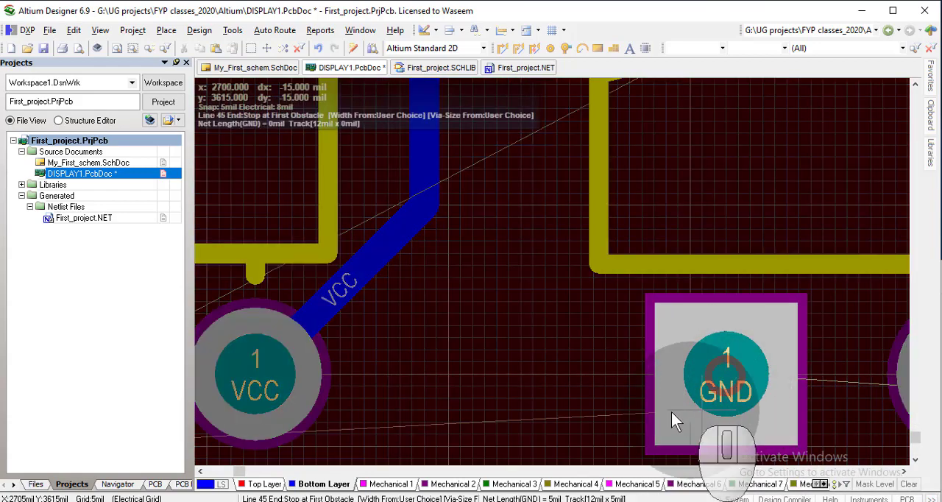
pyautogui.keyDown('ctrl'); pyautogui.scroll(-2, 517, 384); pyautogui.keyUp('ctrl')
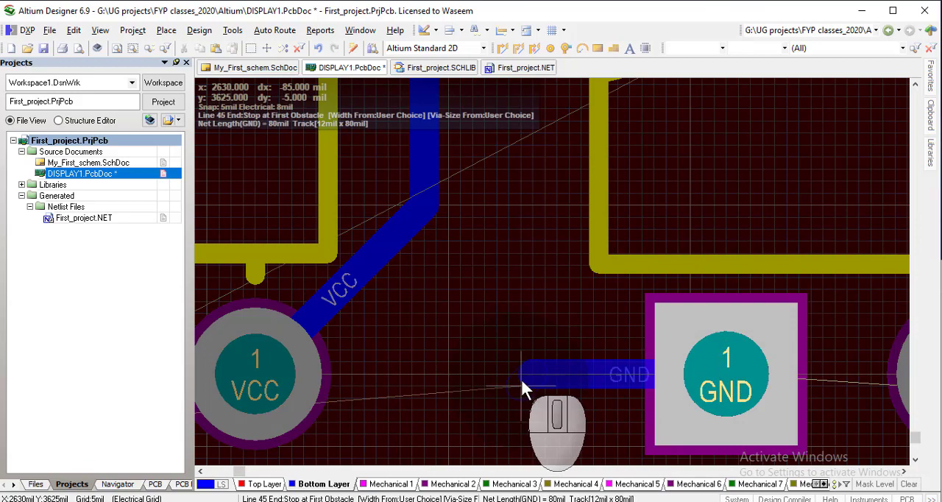
pyautogui.keyDown('ctrl'); pyautogui.scroll(-2, 522, 382); pyautogui.keyUp('ctrl')
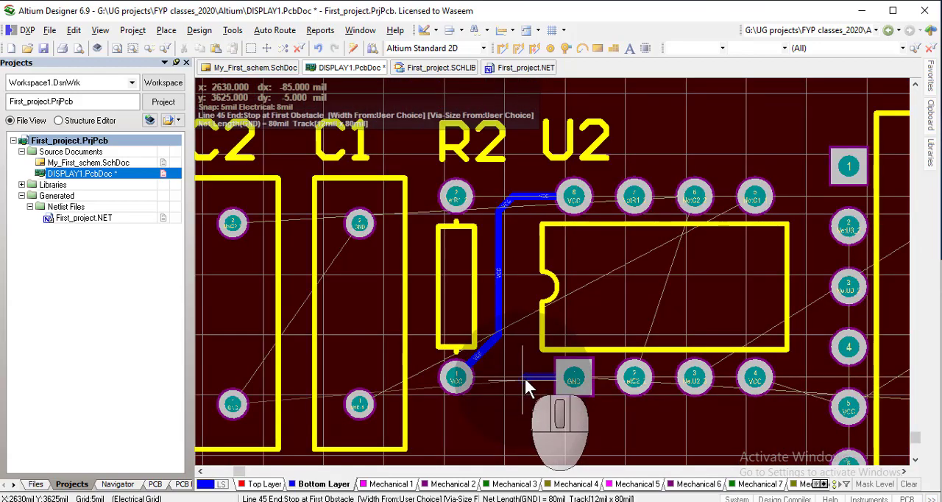
pyautogui.keyDown('ctrl'); pyautogui.scroll(-2, 524, 387); pyautogui.keyUp('ctrl')
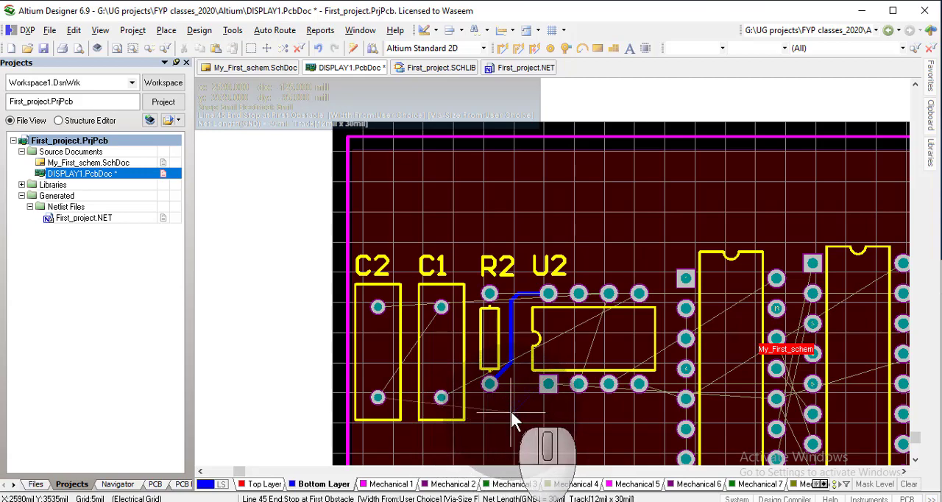
pyautogui.keyDown('ctrl'); pyautogui.scroll(3, 510, 410); pyautogui.keyUp('ctrl')
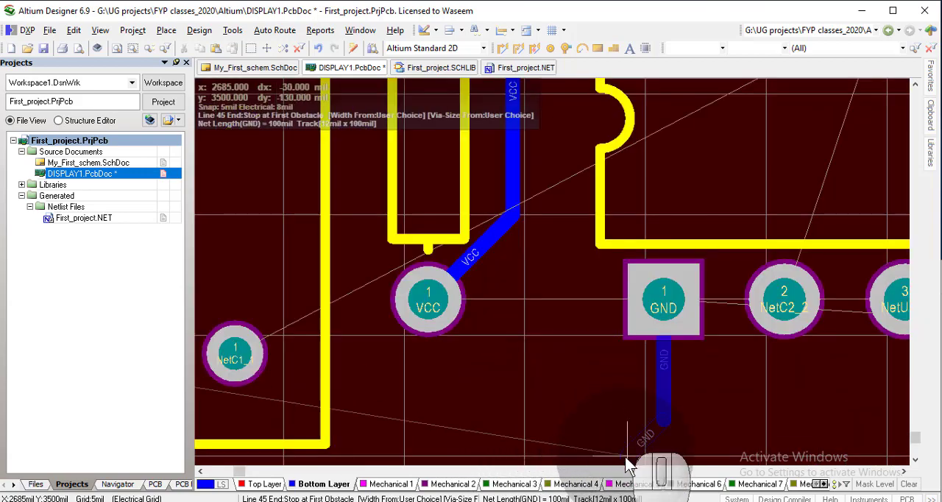
pyautogui.click(615, 471)
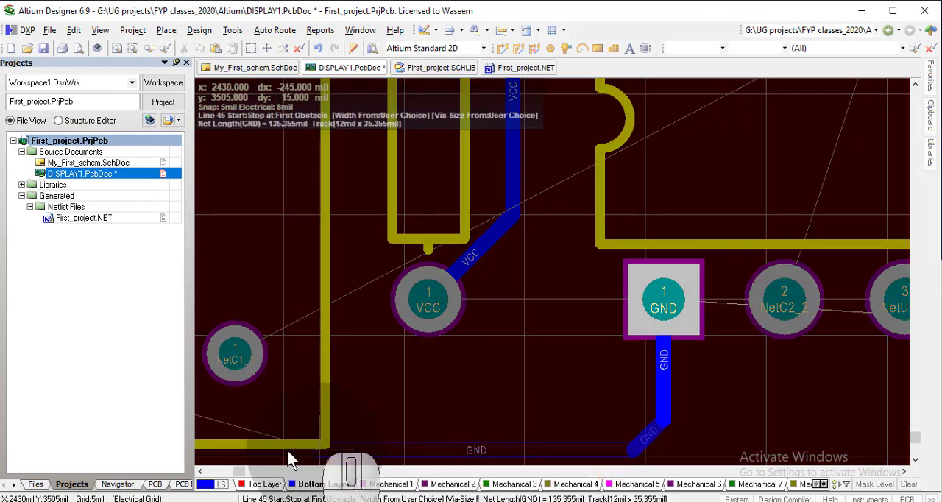
# Run the GND track about 465 mil horizontally beneath C1, angle it up into C2 pad 1 and end the routing command
pyautogui.keyDown('ctrl'); pyautogui.scroll(-3, 205, 442); pyautogui.keyUp('ctrl')
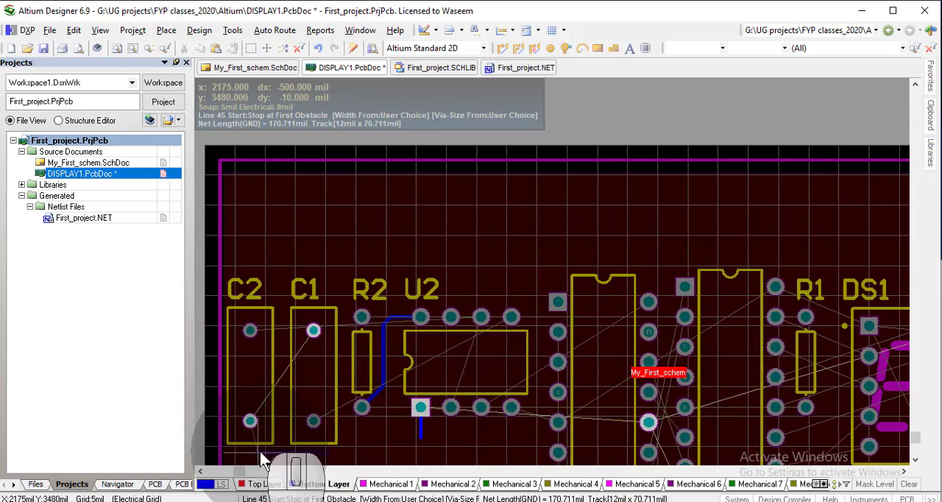
pyautogui.keyDown('ctrl'); pyautogui.scroll(-2, 267, 453); pyautogui.keyUp('ctrl')
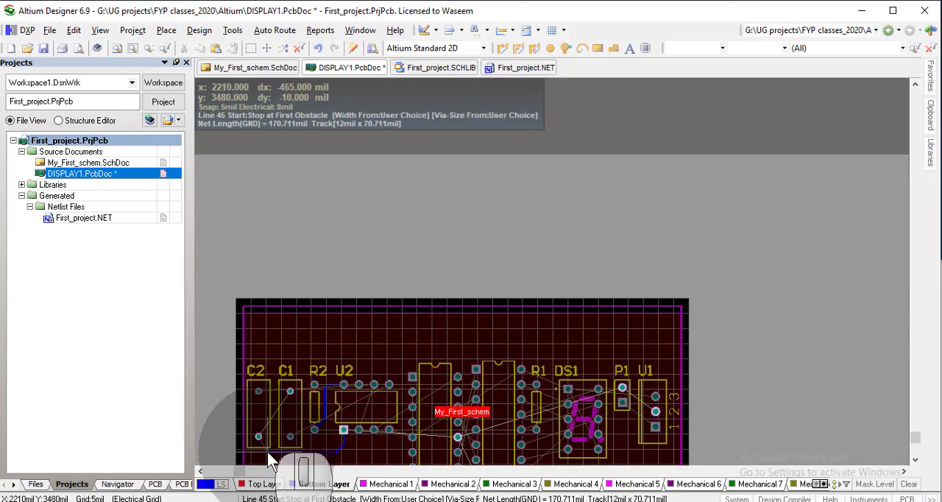
pyautogui.scroll(-3, 270, 449)
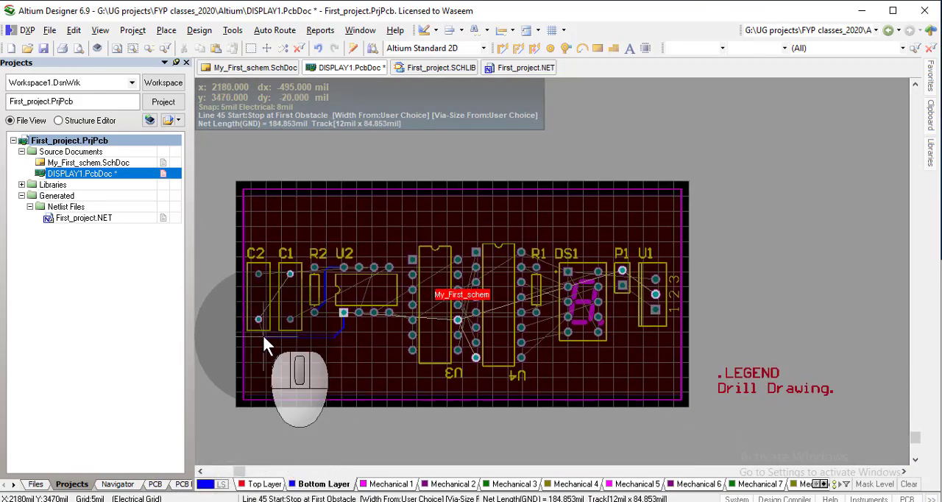
pyautogui.keyDown('ctrl'); pyautogui.scroll(5, 263, 332); pyautogui.keyUp('ctrl')
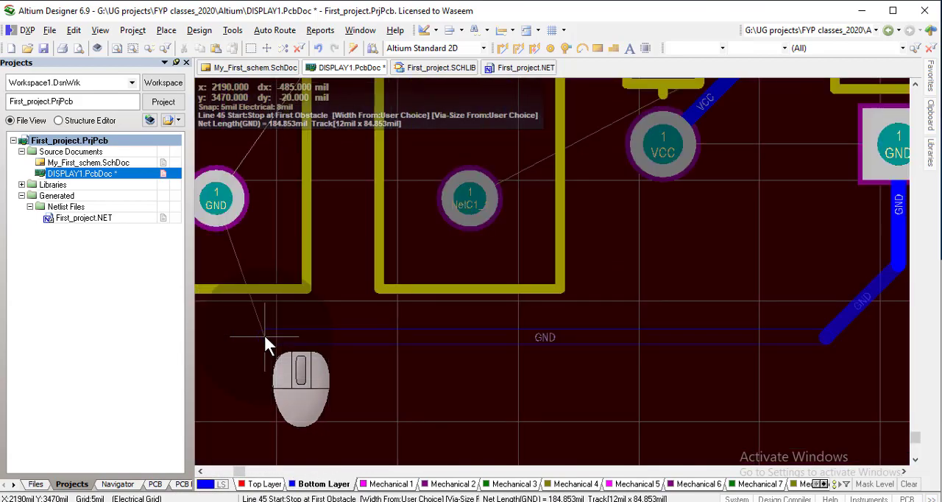
pyautogui.click(264, 333)
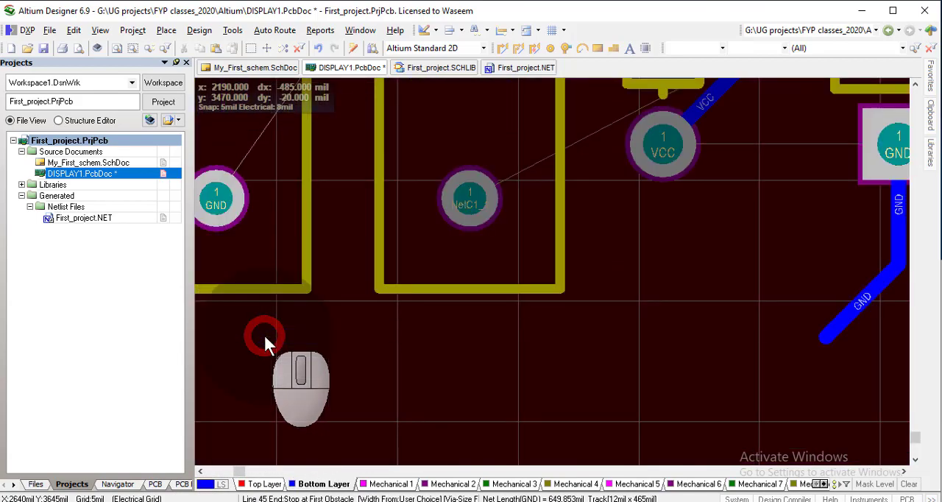
pyautogui.click(215, 290)
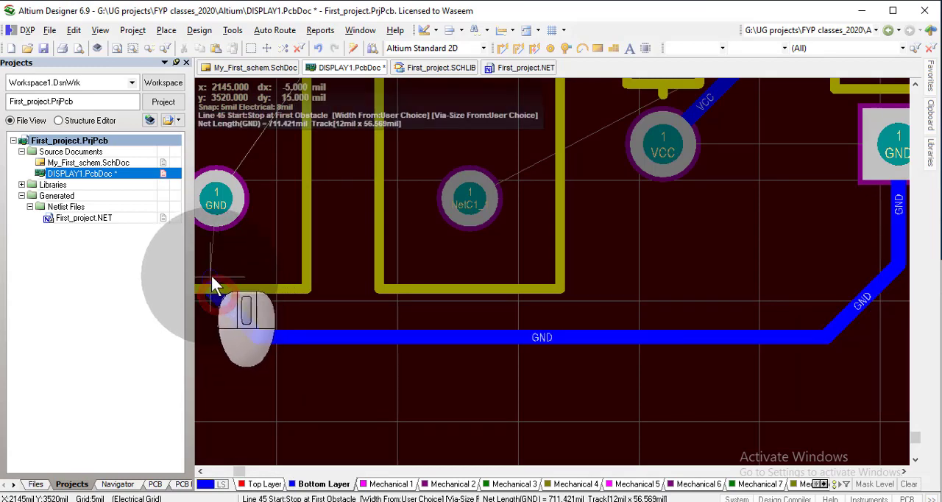
pyautogui.click(214, 274)
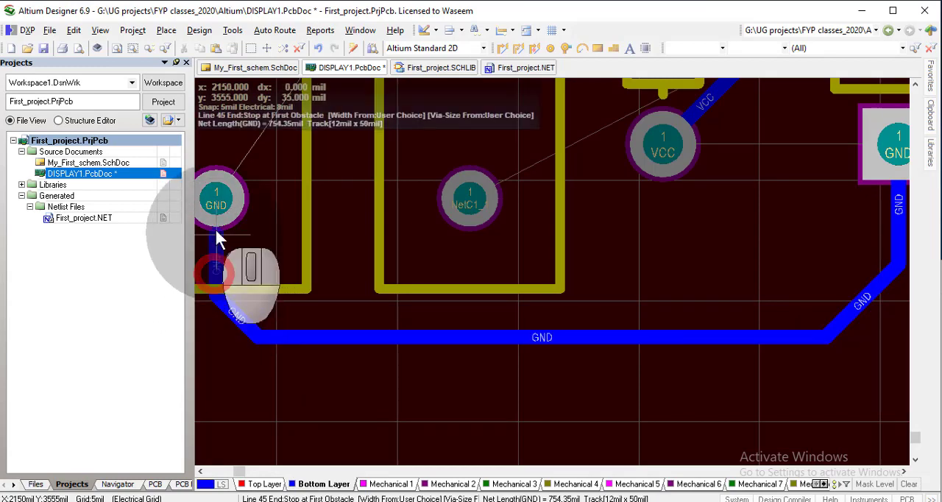
pyautogui.click(217, 199)
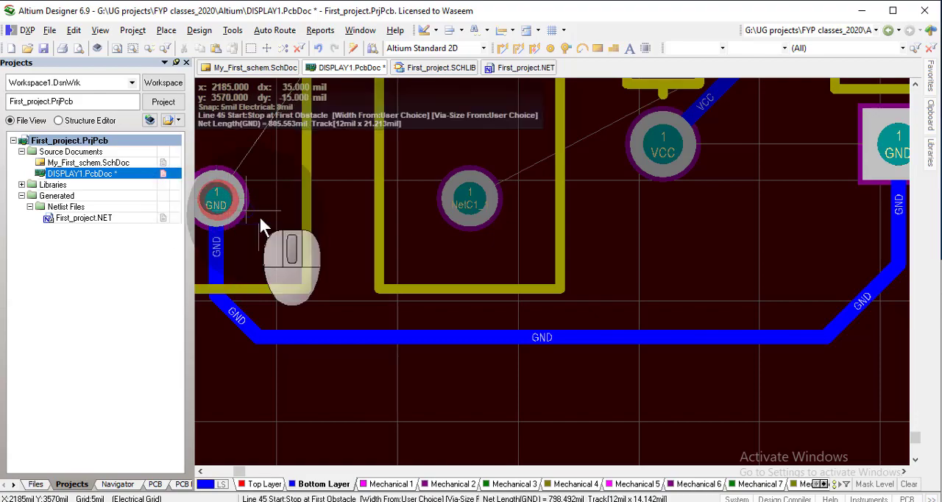
pyautogui.rightClick(300, 278)
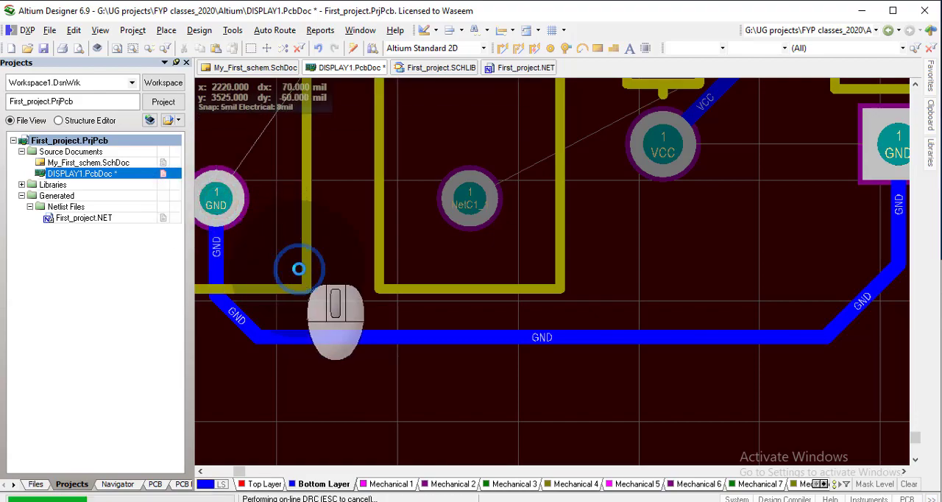
pyautogui.click(484, 398)
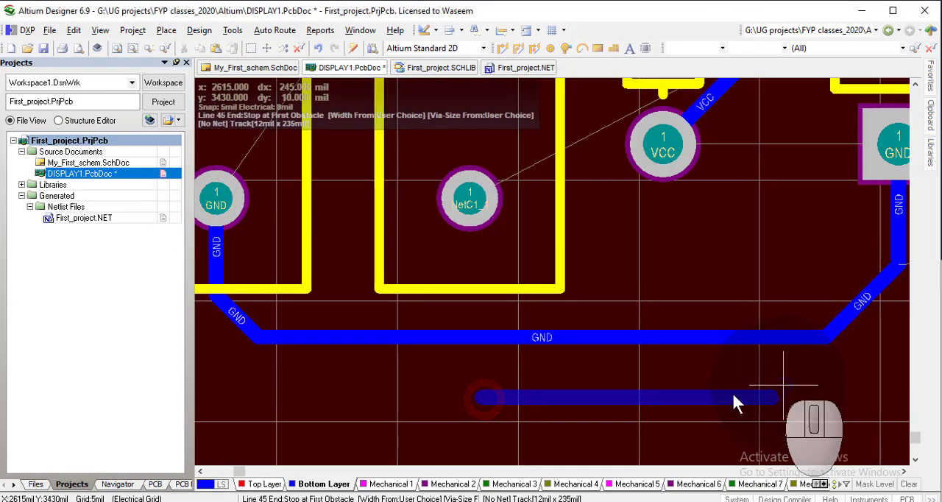
pyautogui.rightClick(532, 390)
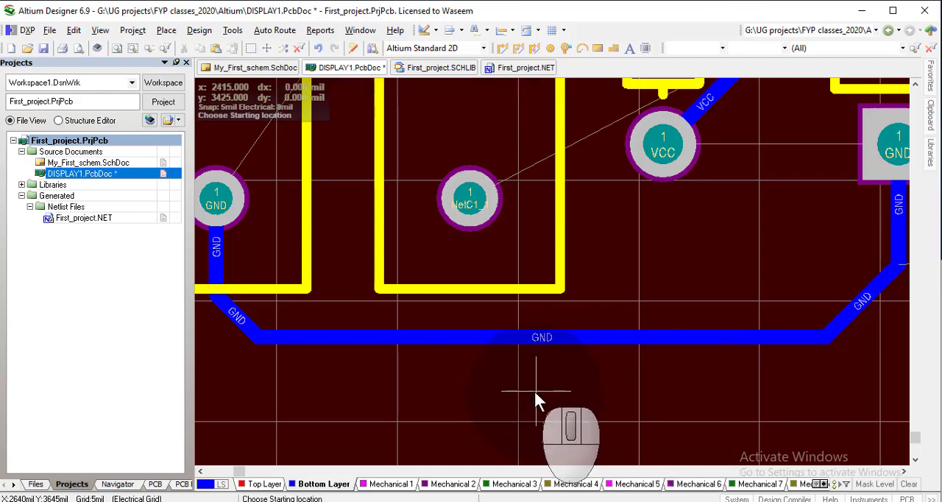
pyautogui.rightClick(604, 392)
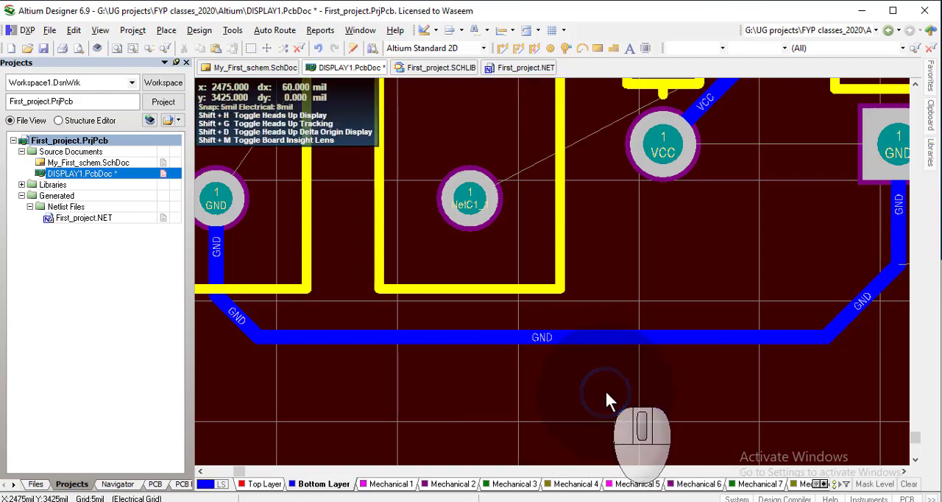
pyautogui.keyDown('ctrl'); pyautogui.scroll(-2, 604, 388); pyautogui.keyUp('ctrl')
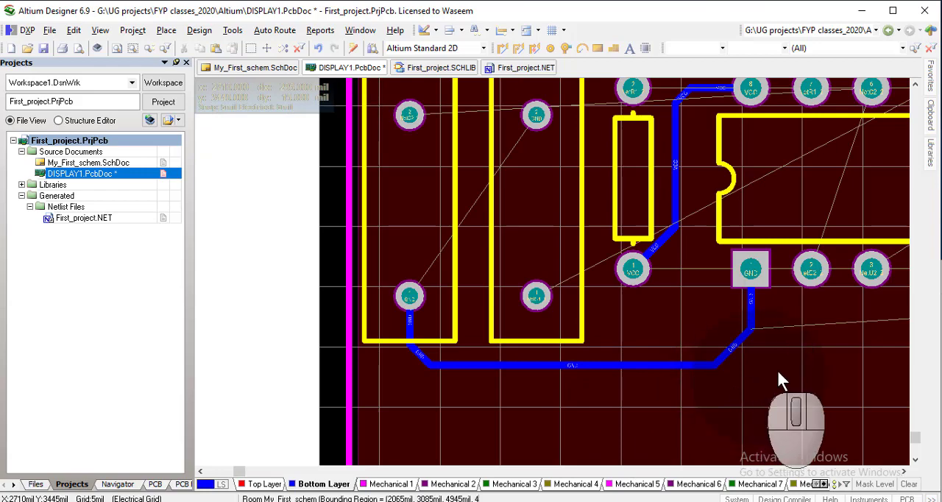
pyautogui.moveTo(785, 355); pyautogui.dragTo(502, 447, button='right')
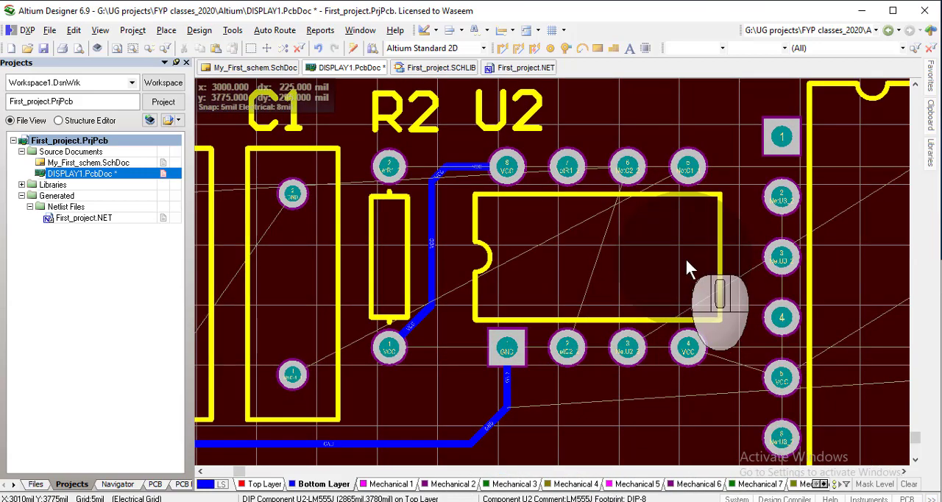
pyautogui.keyDown('ctrl'); pyautogui.scroll(-1, 684, 256); pyautogui.keyUp('ctrl')
pyautogui.keyDown('ctrl'); pyautogui.scroll(1, 684, 256); pyautogui.keyUp('ctrl')
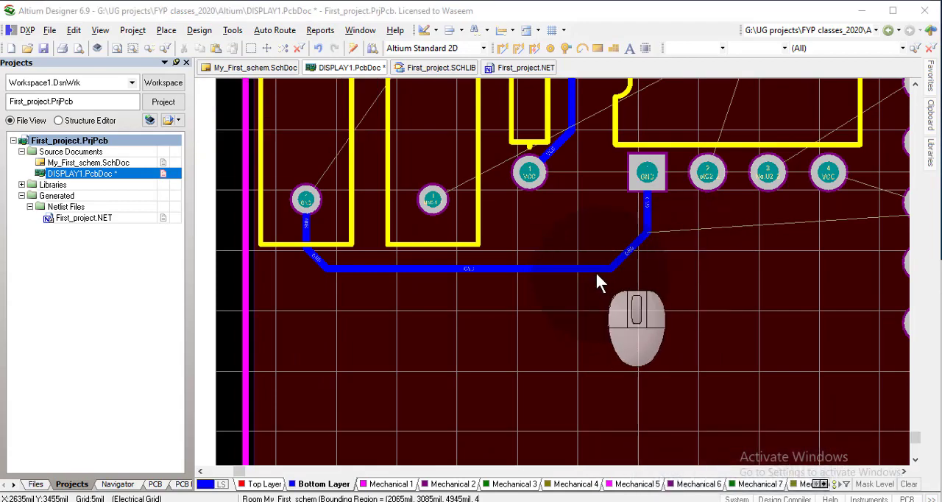